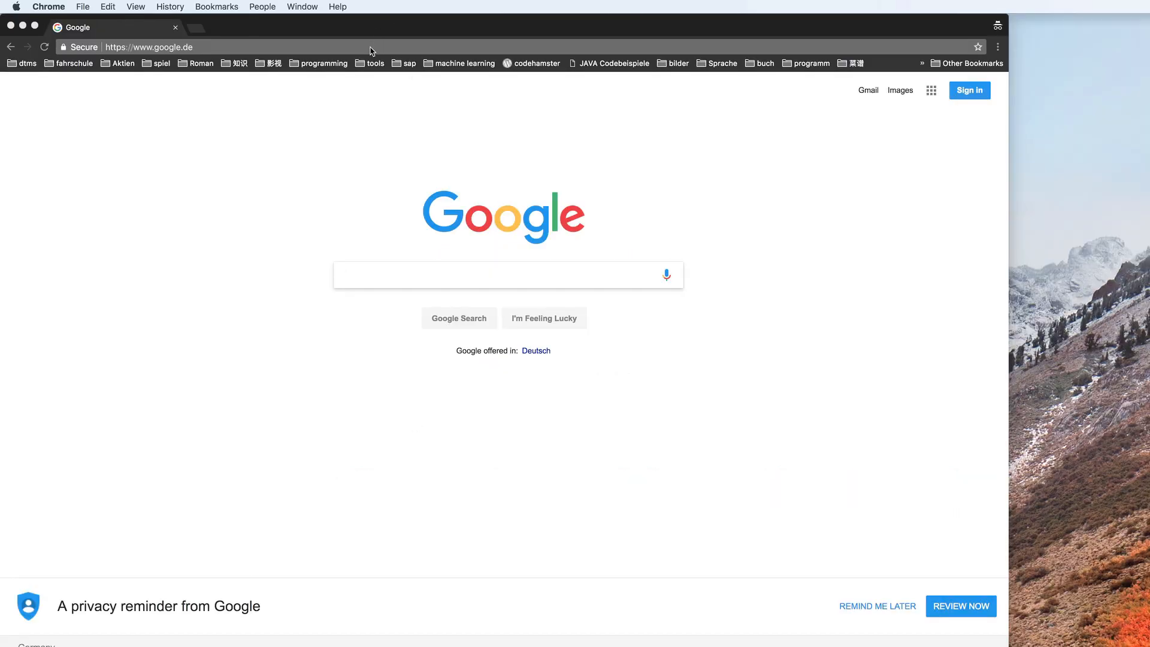
click(371, 47)
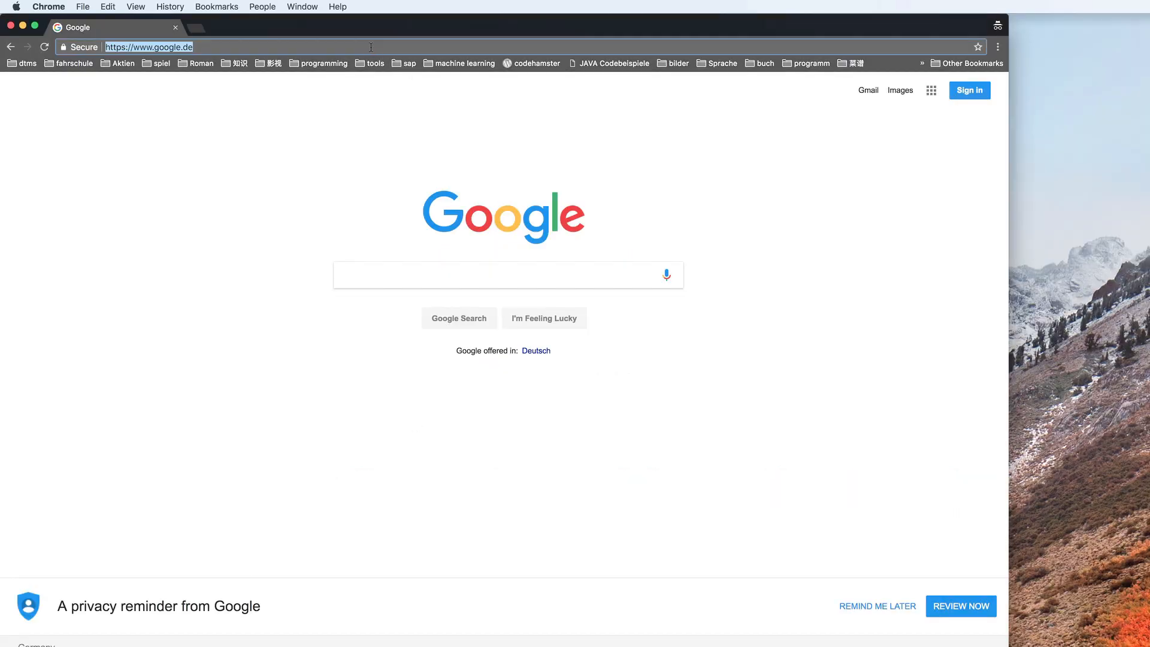
text(www.codeh)
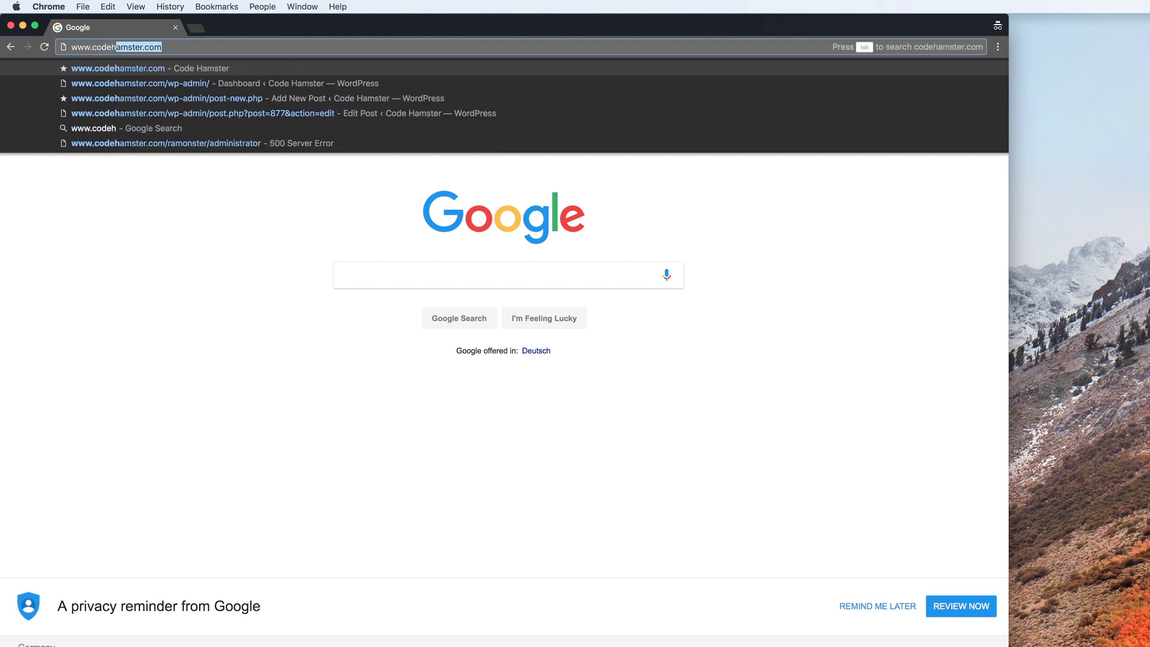
text(amster.com)
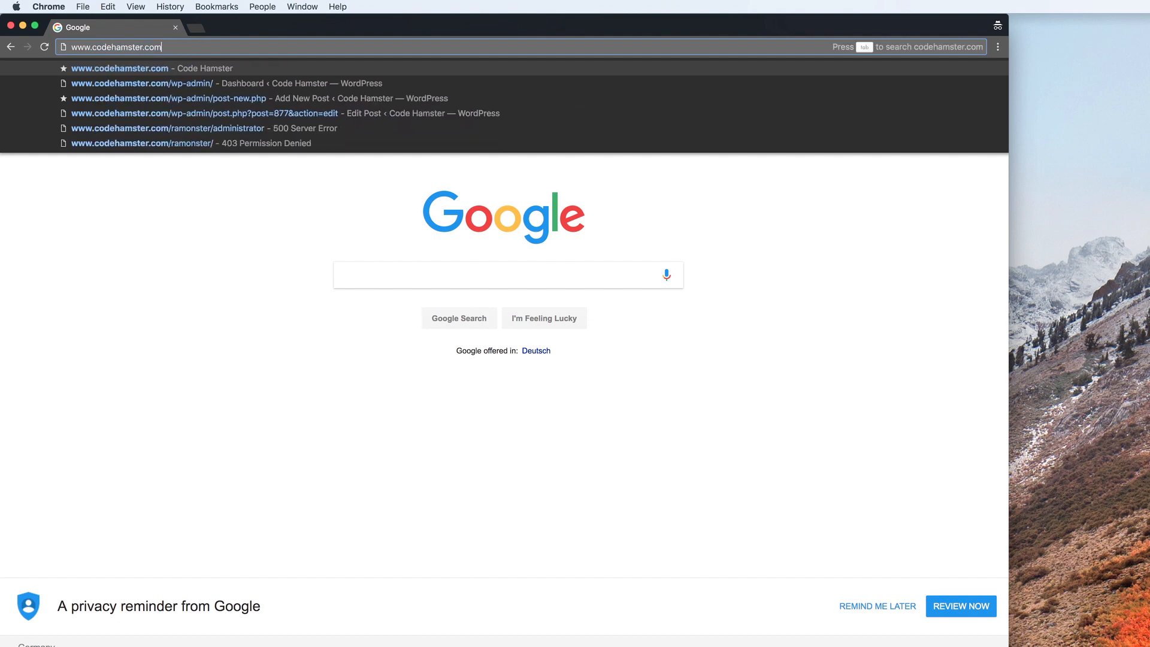
key(Return)
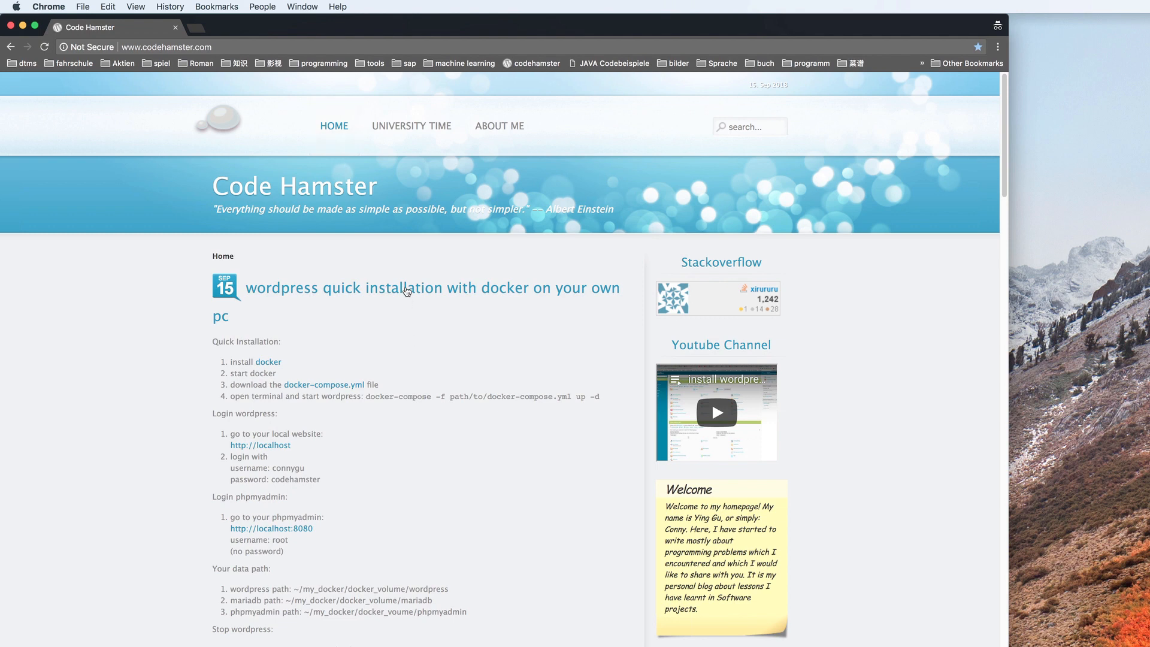
scroll(413, 331, down, 3)
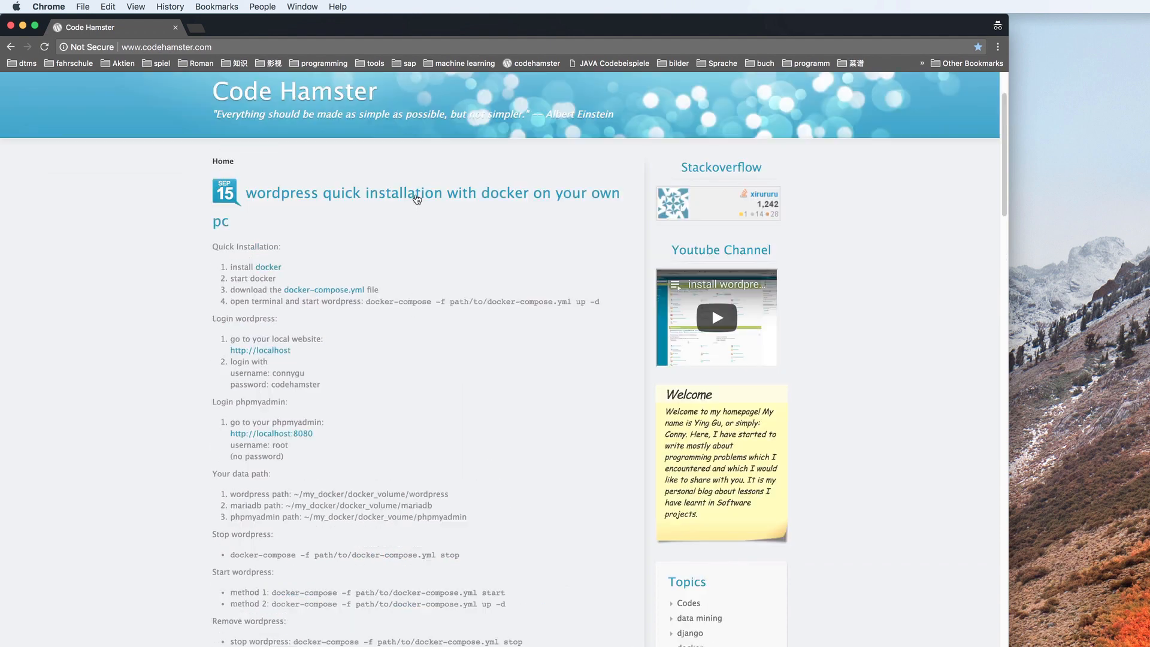
click(416, 196)
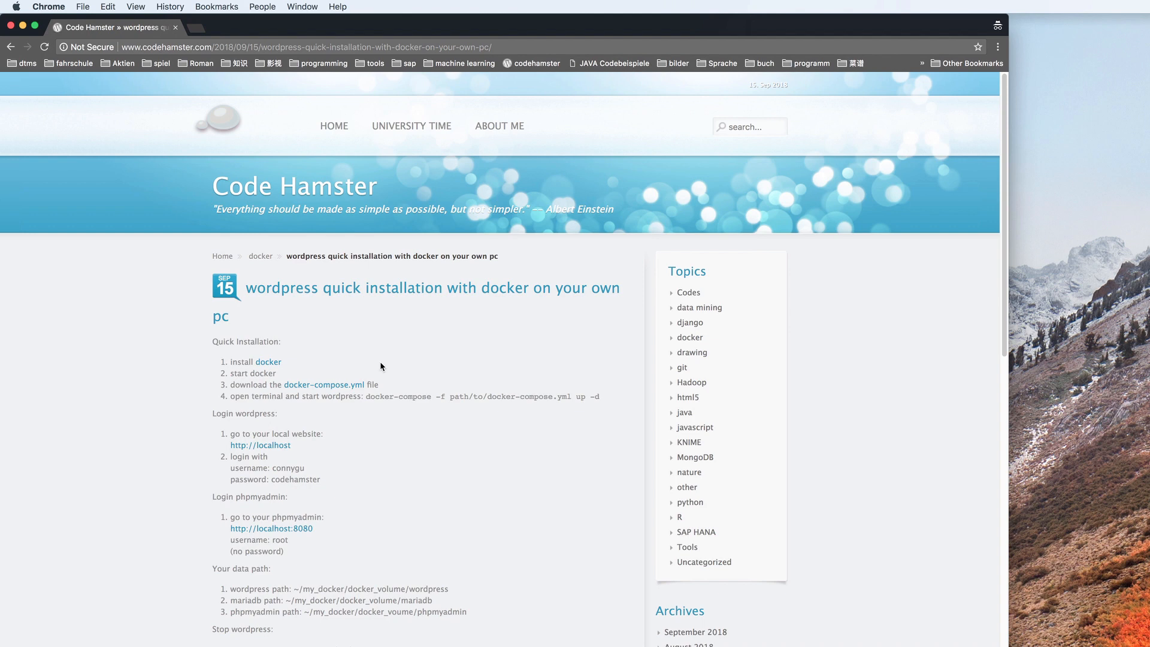
scroll(381, 361, down, 5)
scroll(378, 362, down, 5)
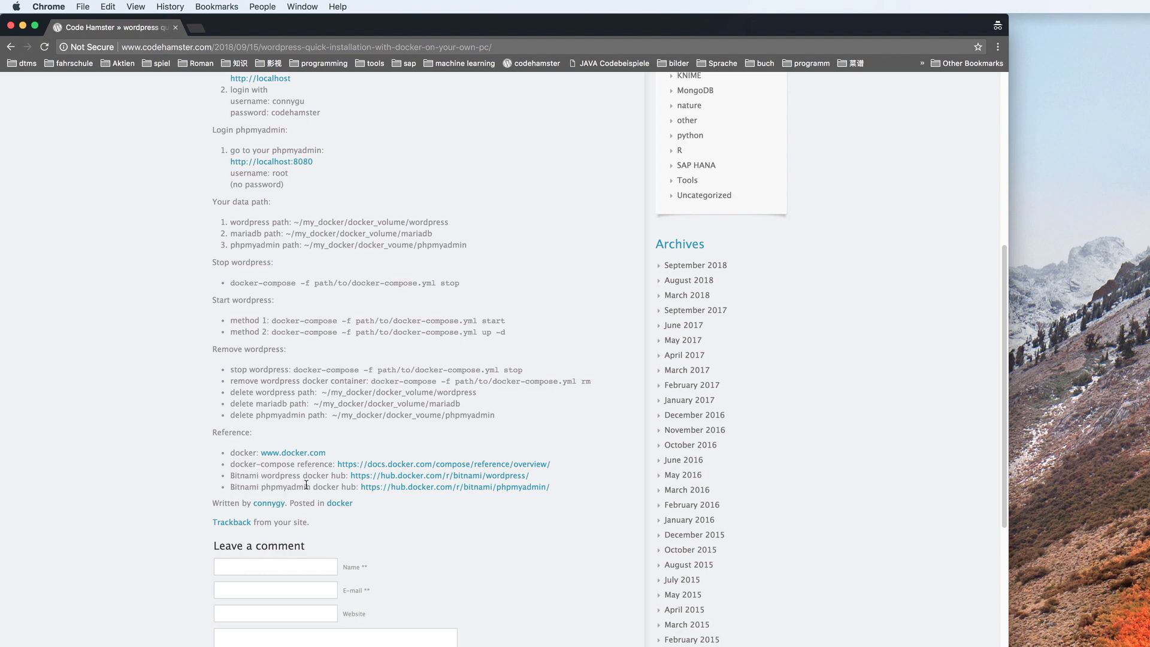
scroll(308, 486, up, 5)
scroll(308, 485, up, 3)
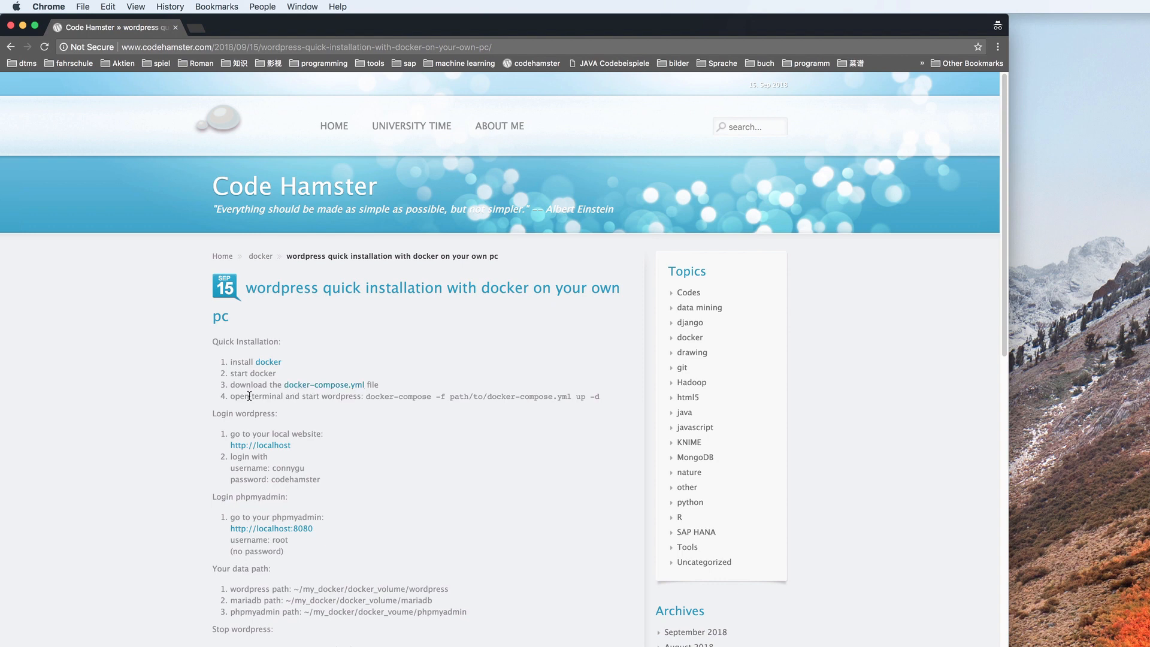
right_click(263, 364)
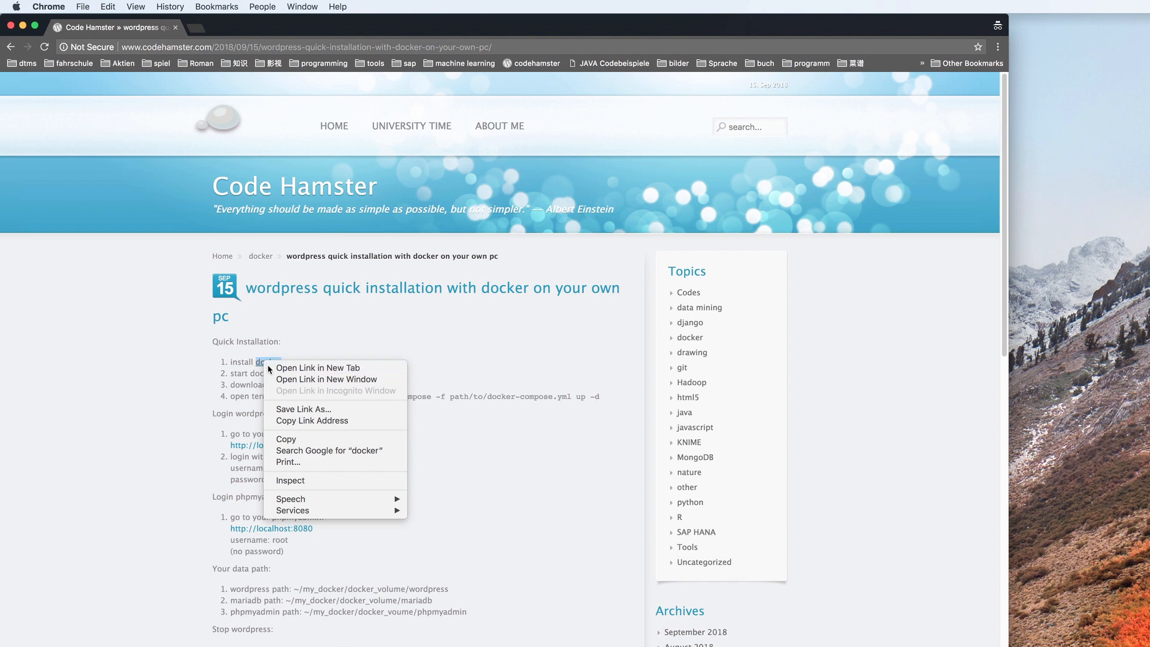
click(317, 368)
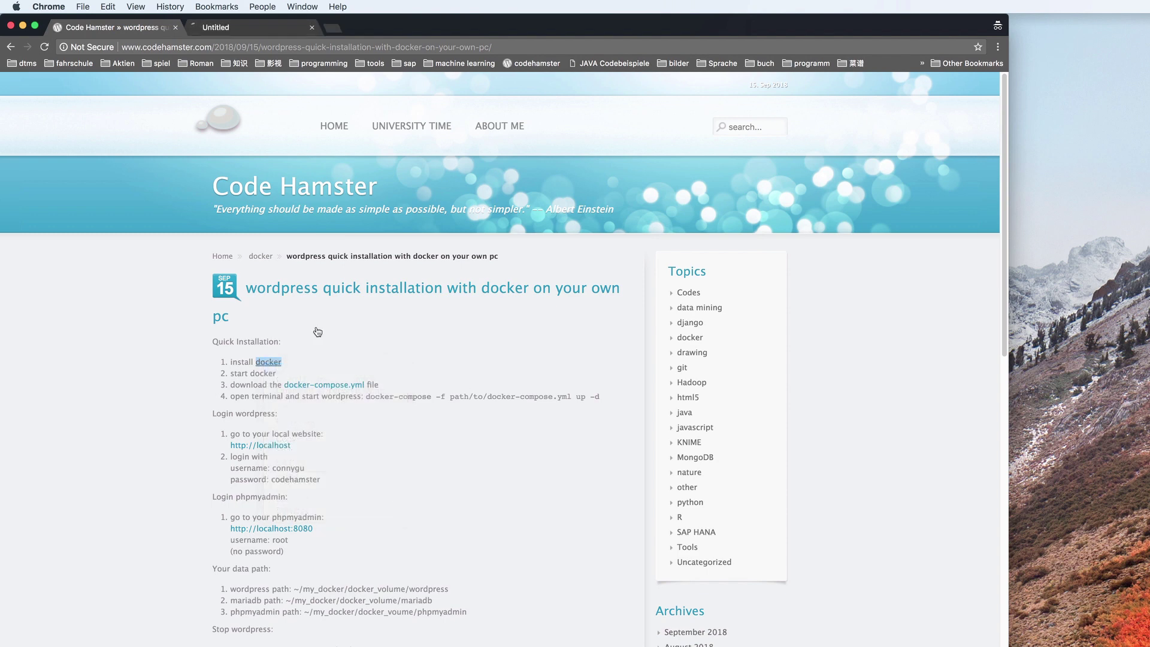
click(267, 29)
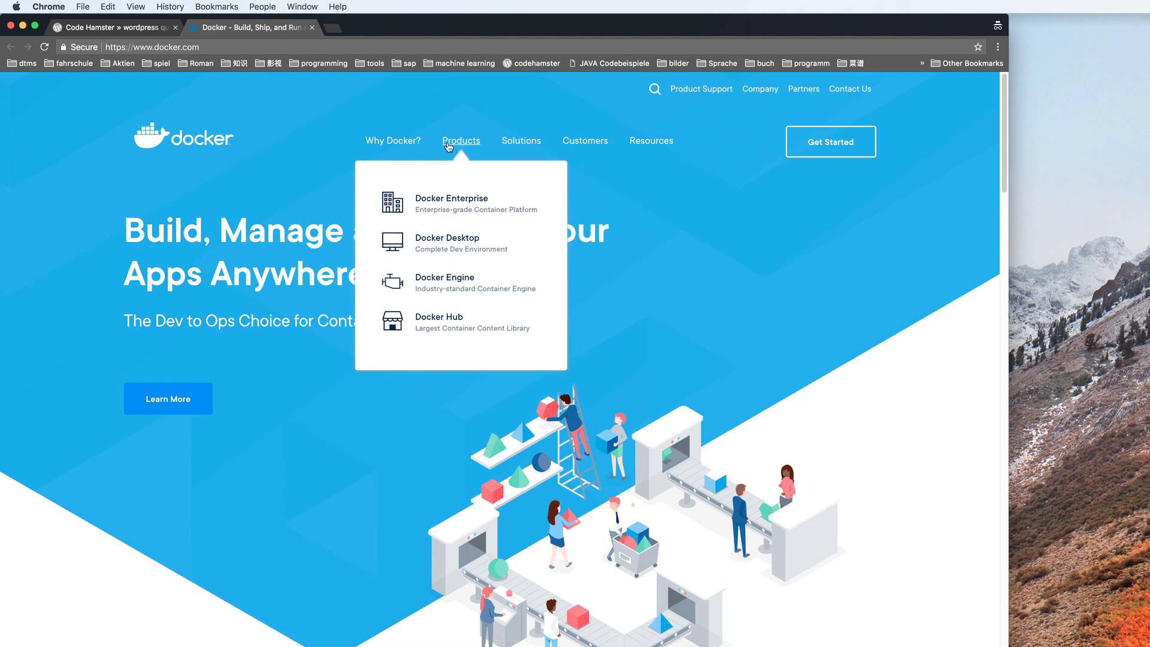
mouse_move(461, 140)
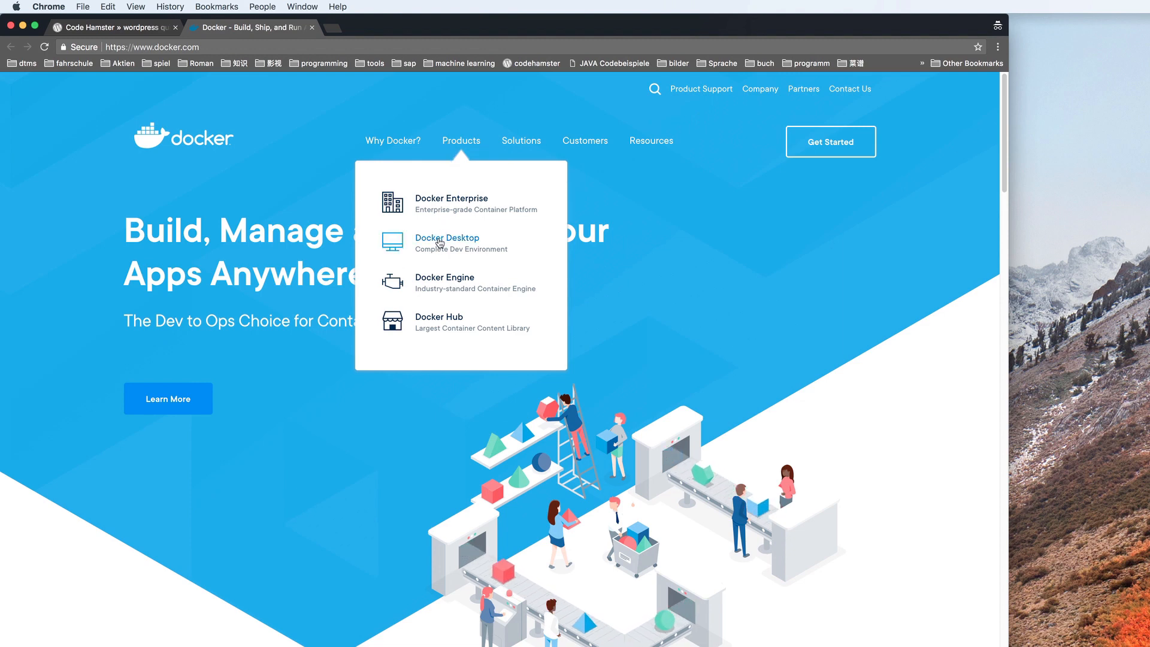
click(439, 241)
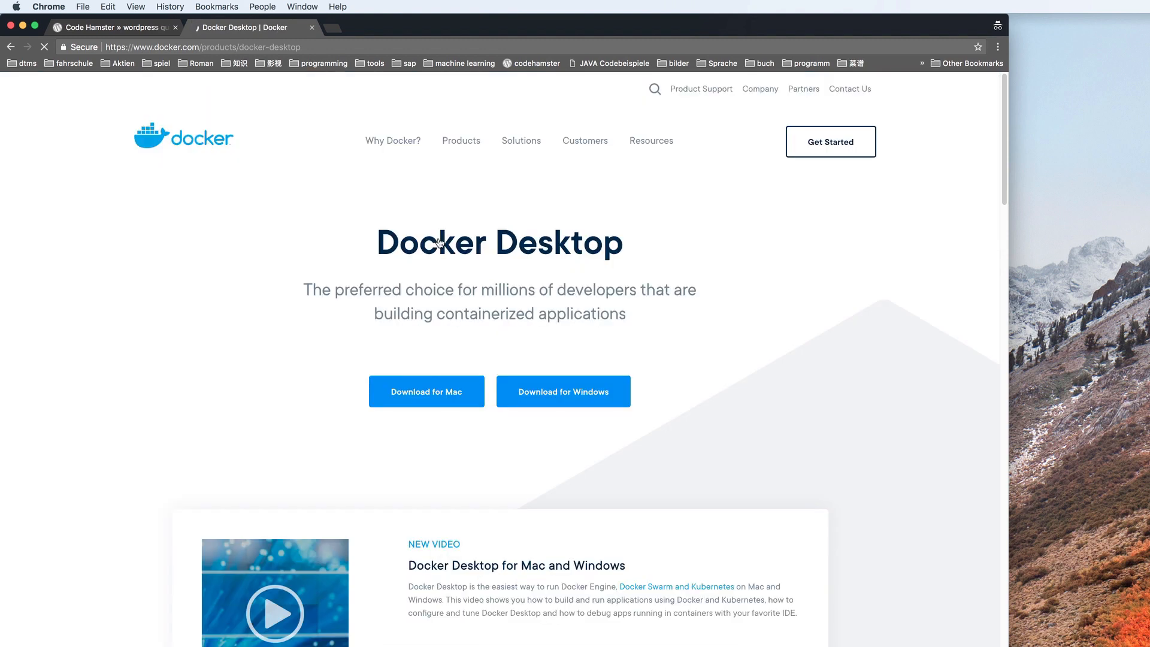
scroll(443, 267, down, 3)
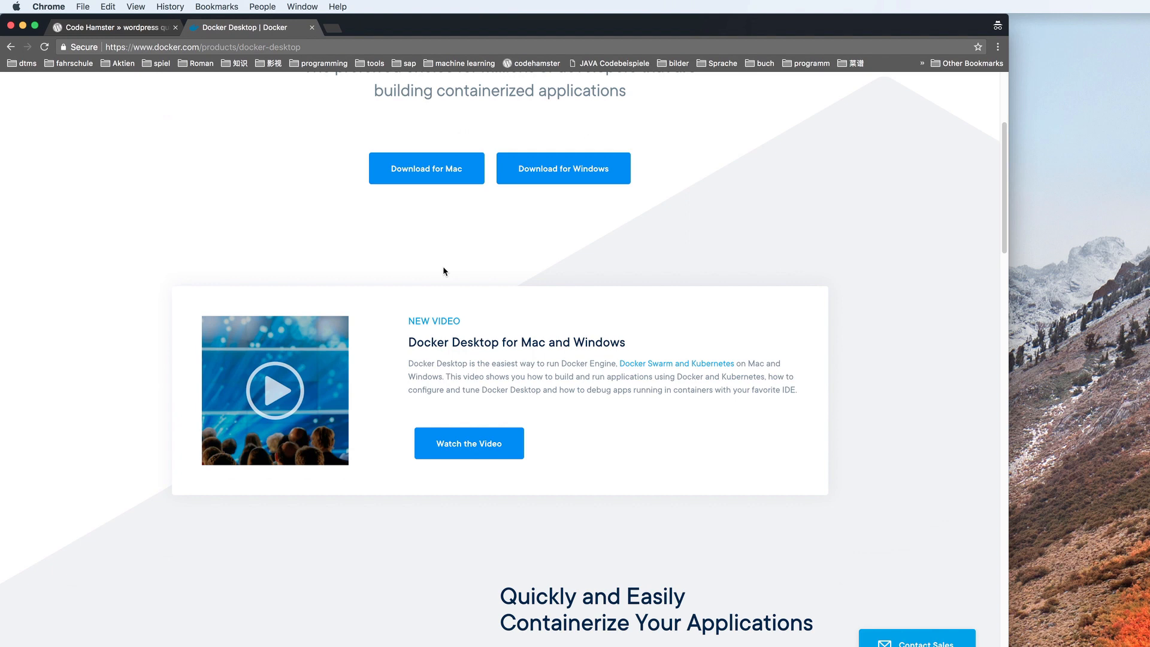
scroll(442, 266, down, 2)
scroll(443, 265, down, 2)
scroll(442, 267, up, 8)
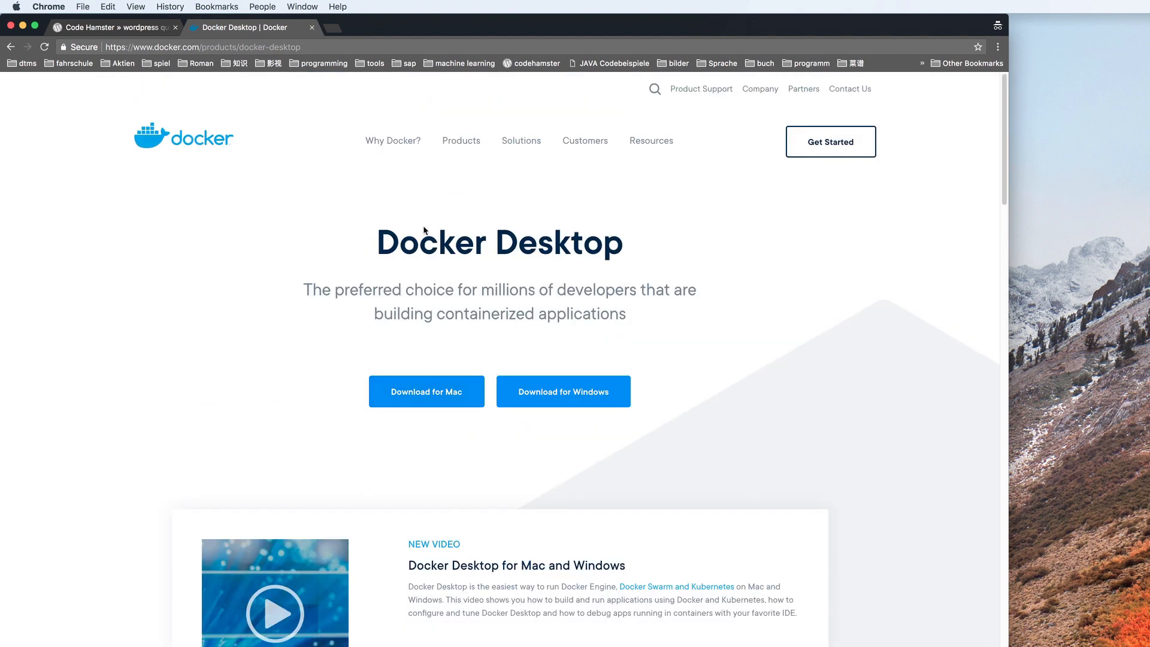
click(311, 28)
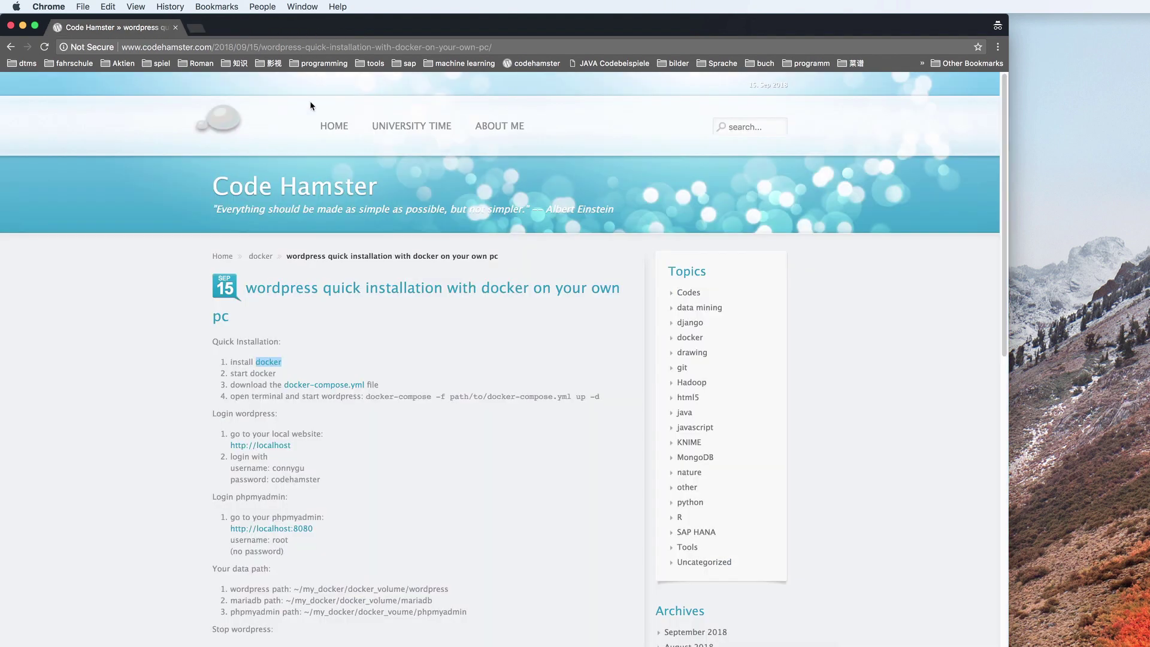
click(358, 370)
Step: Launch Docker.app through Spotlight search
key(super+space)
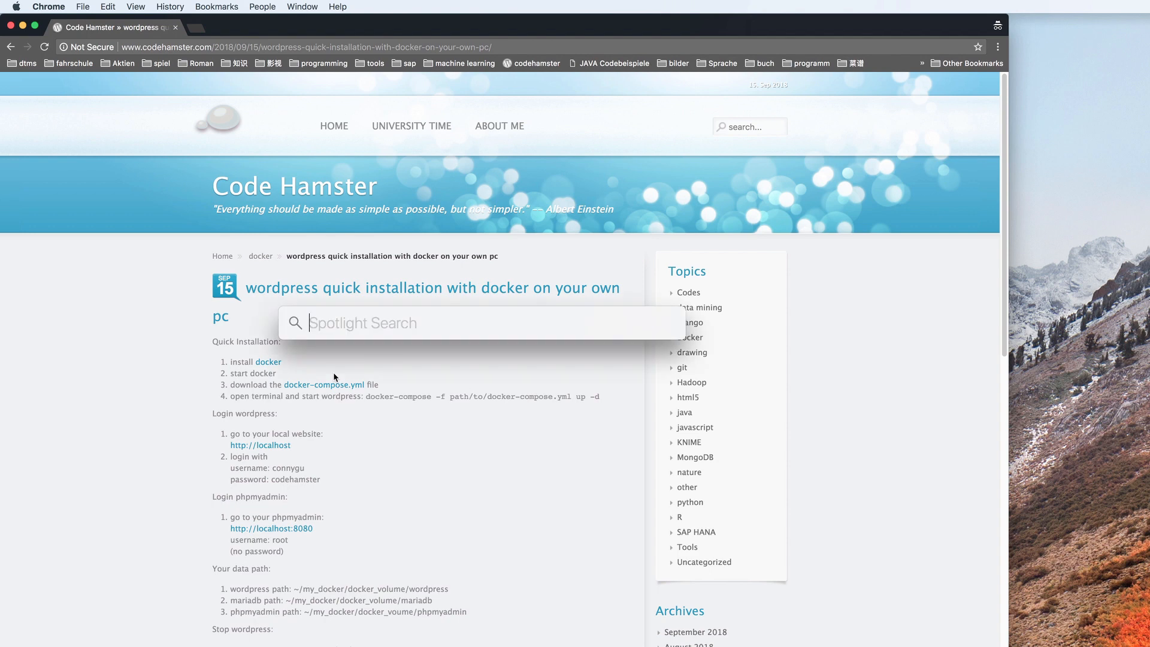
text(docker)
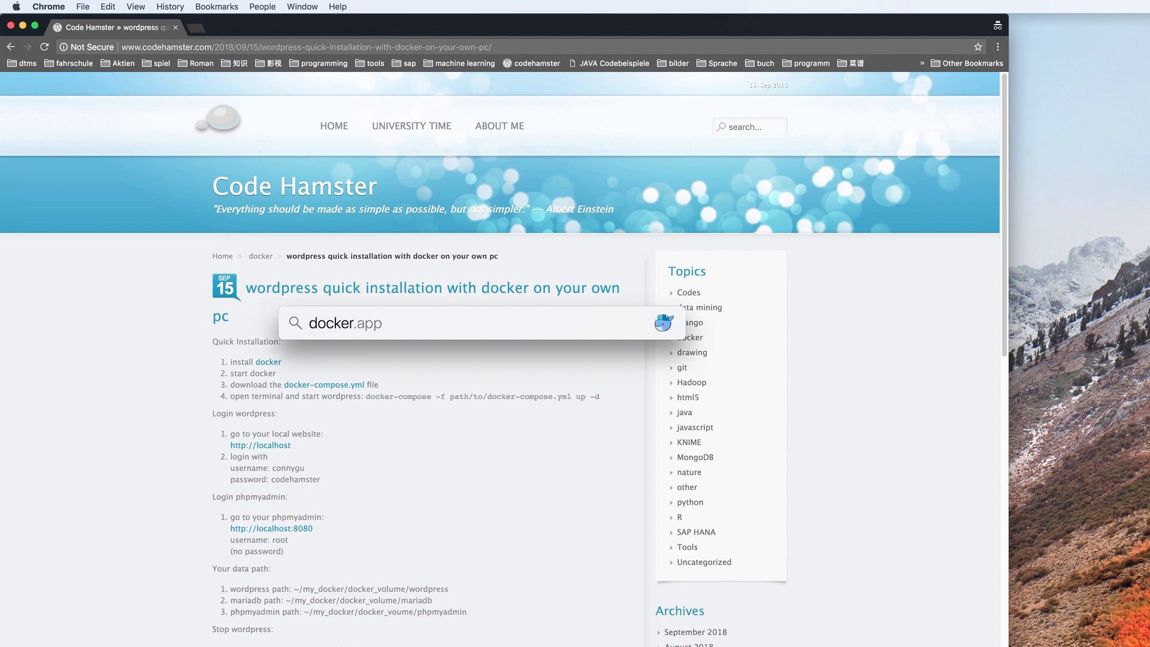
text(.app)
key(Return)
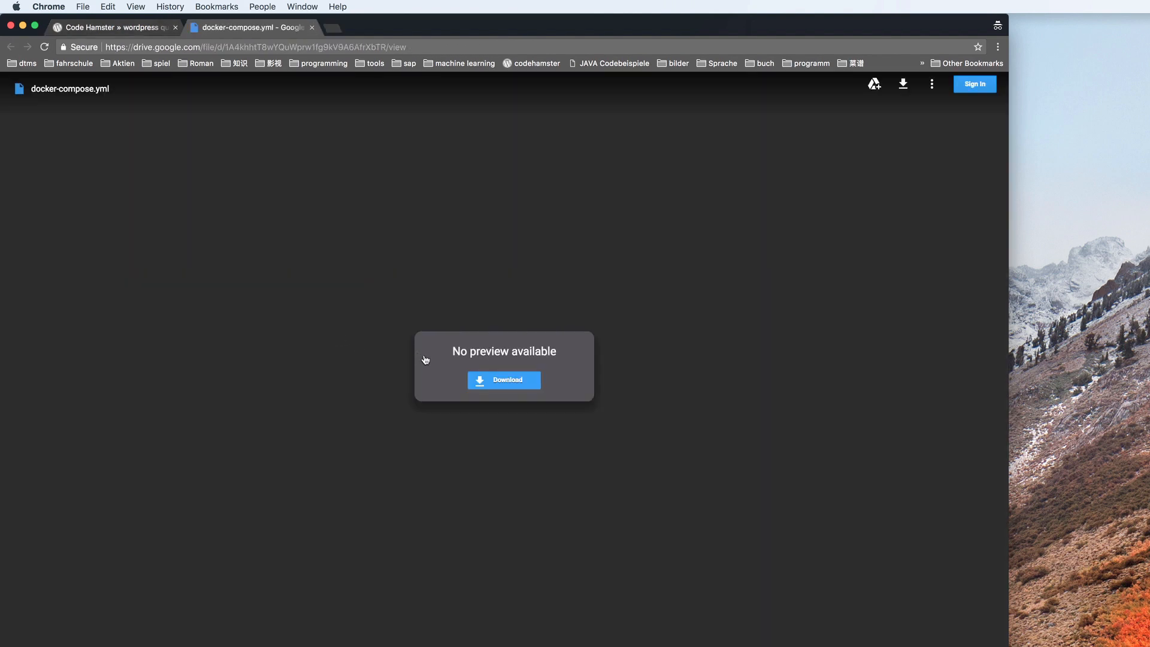
Step: Download docker-compose.yml from Google Drive into the ~/my_docker folder
click(500, 383)
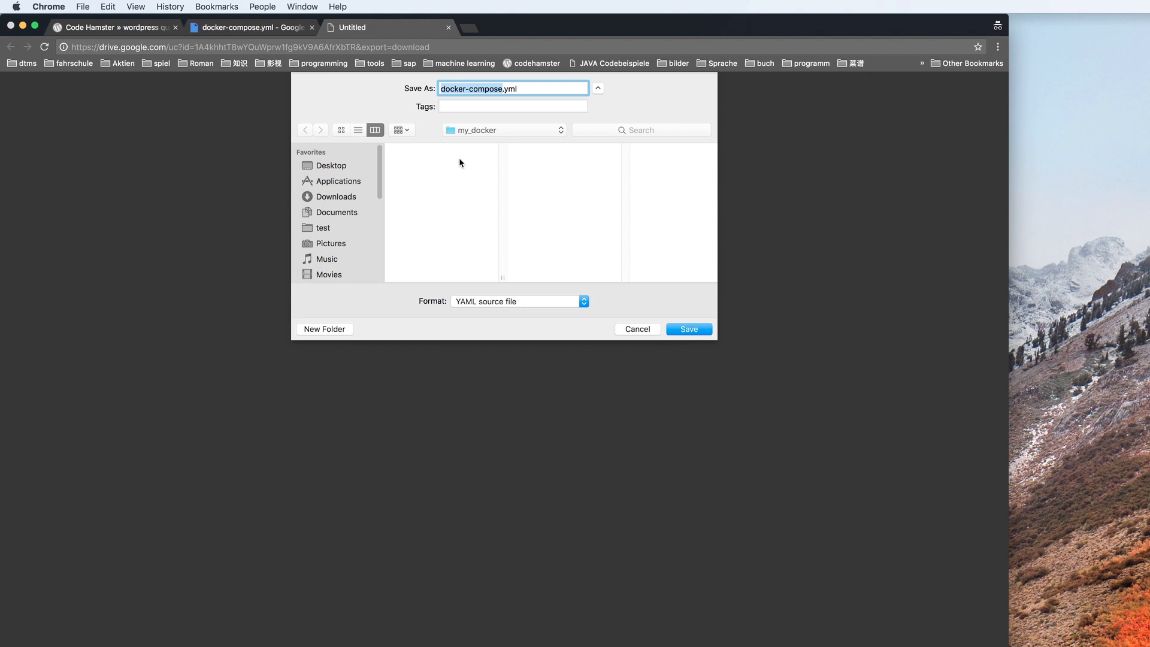
scroll(342, 207, down, 3)
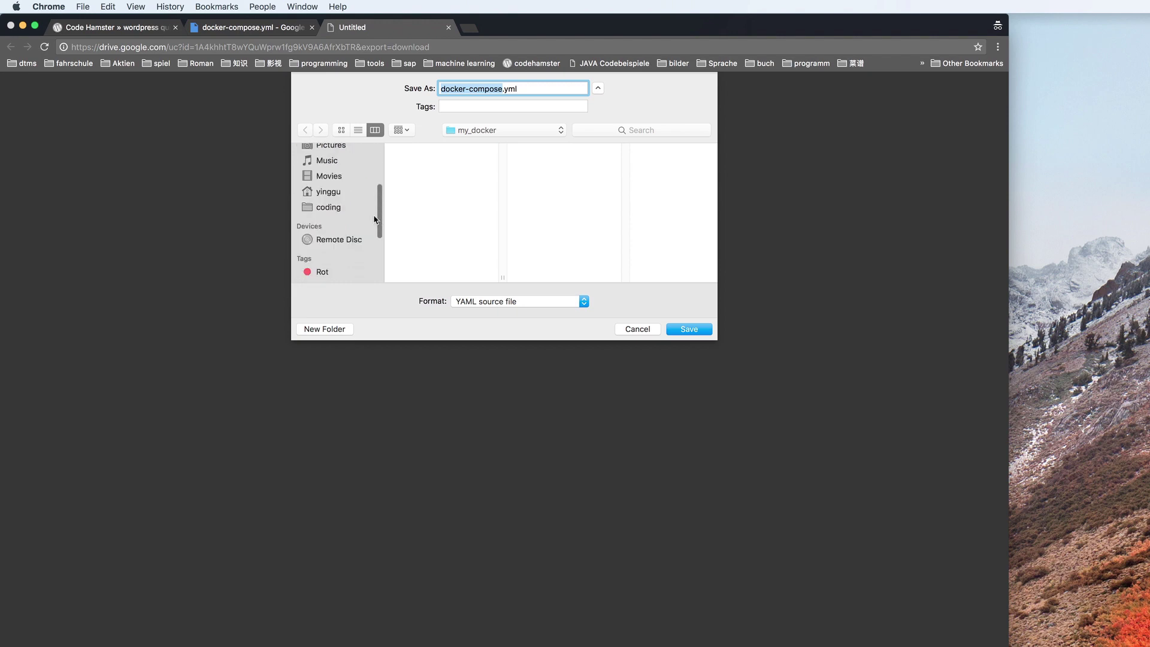
click(345, 193)
scroll(415, 237, down, 3)
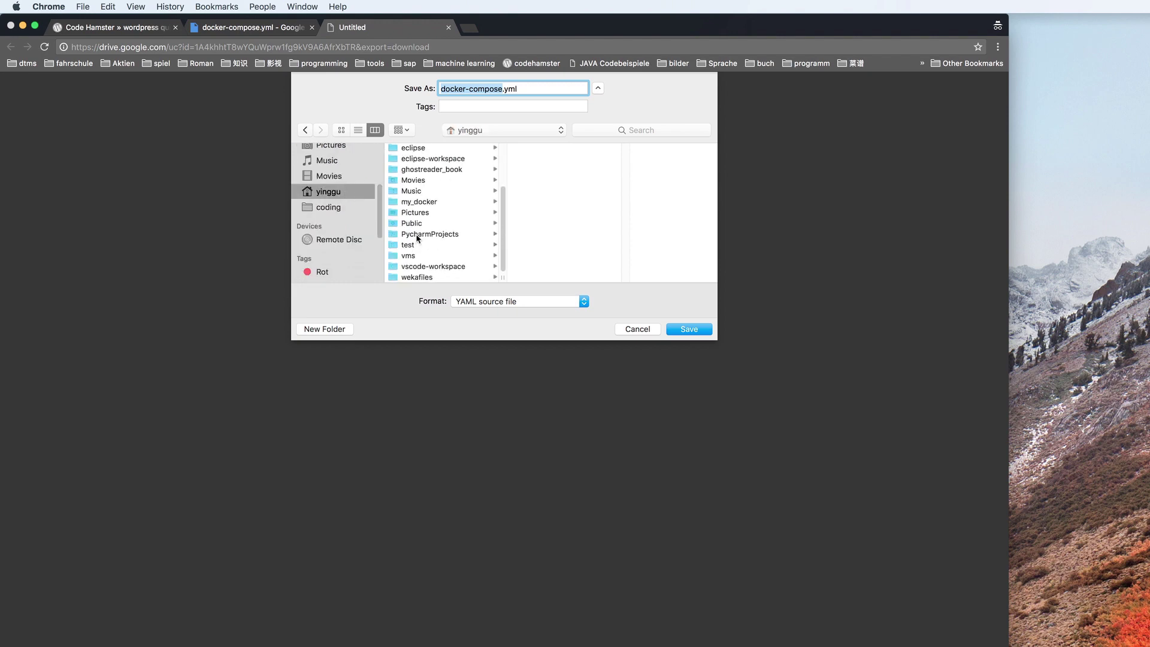
click(419, 202)
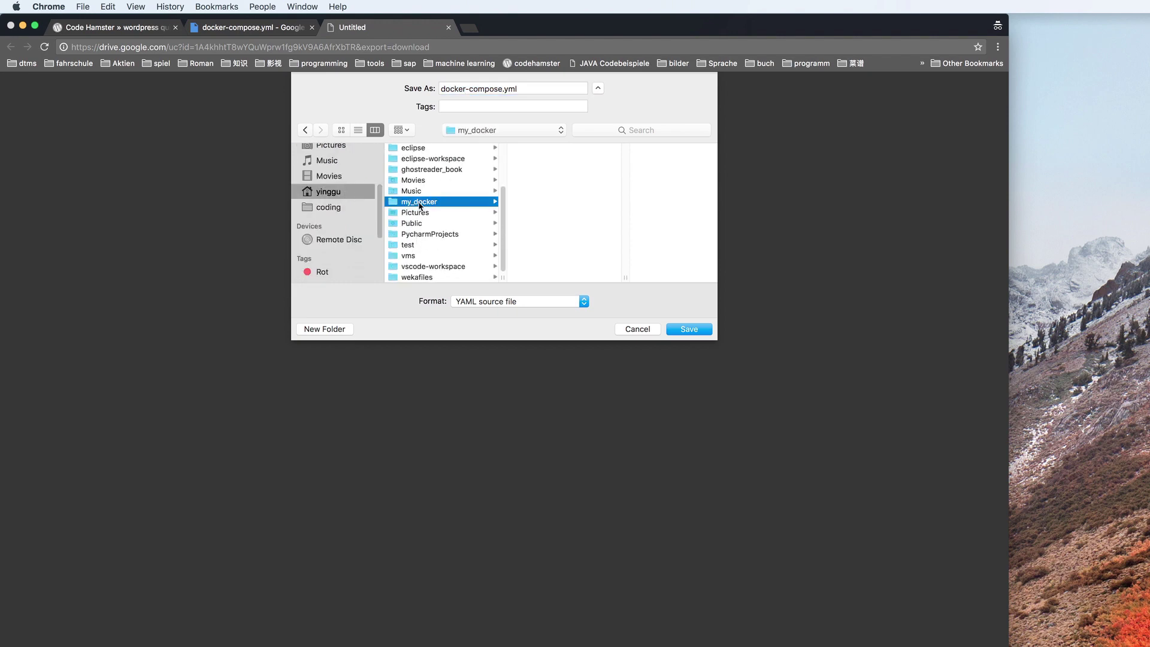
click(687, 328)
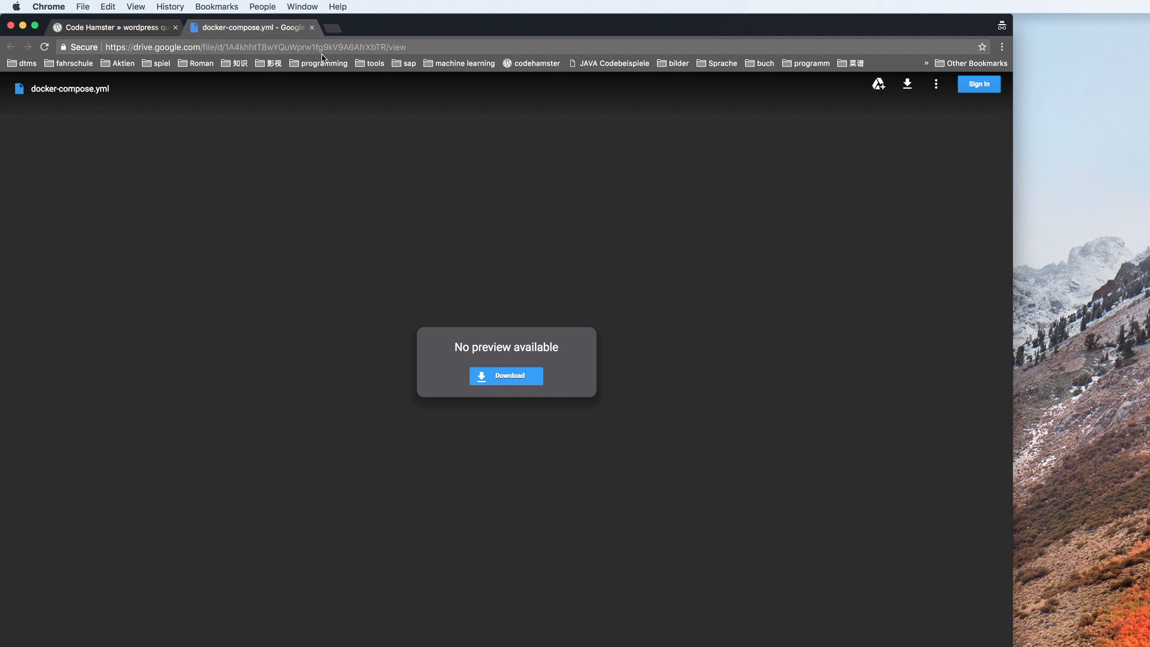
Step: Close the Drive tab and open my_docker/docker-compose.yml in TextWrangler from Finder
click(312, 30)
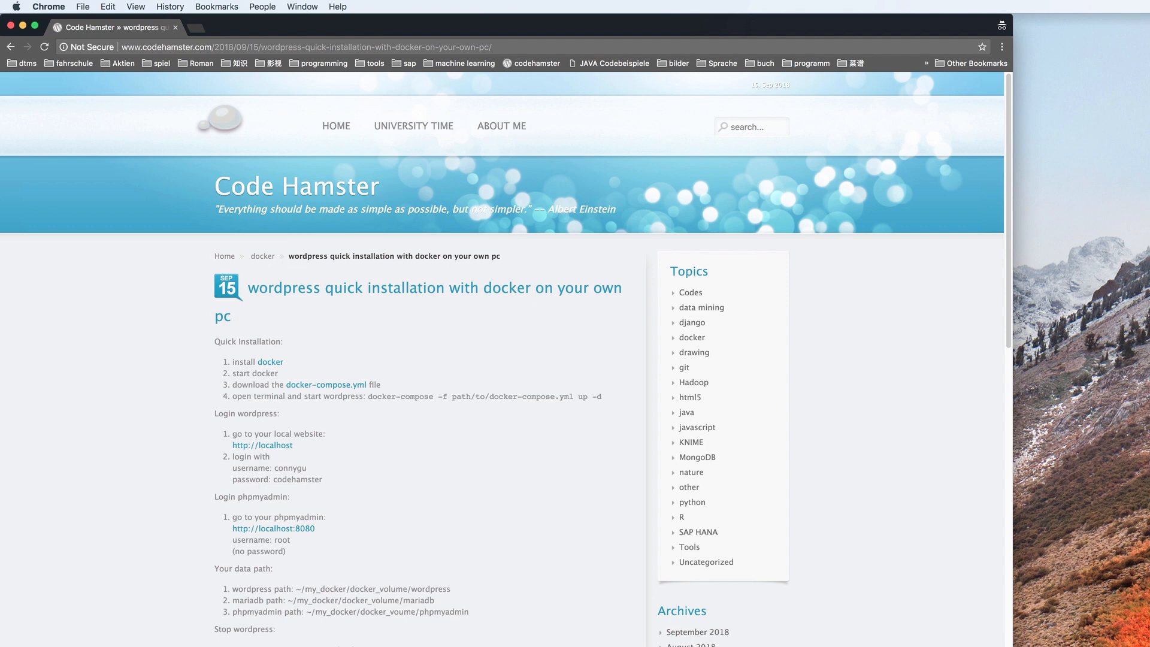
key(super+Tab)
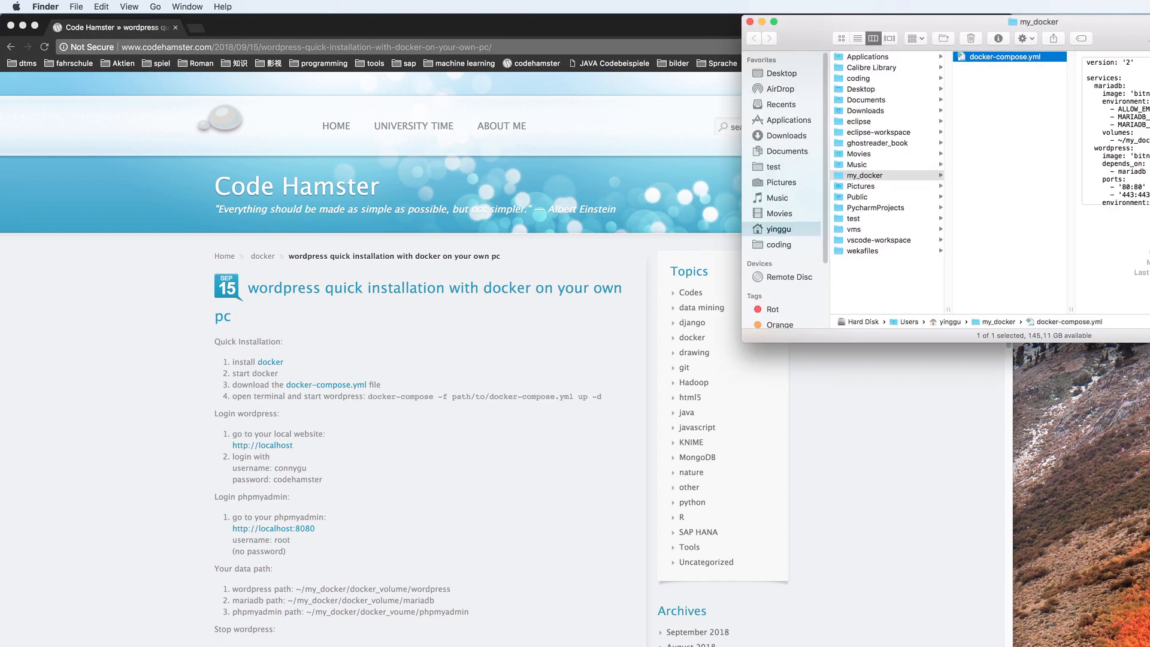
drag(1148, 9, 871, 281)
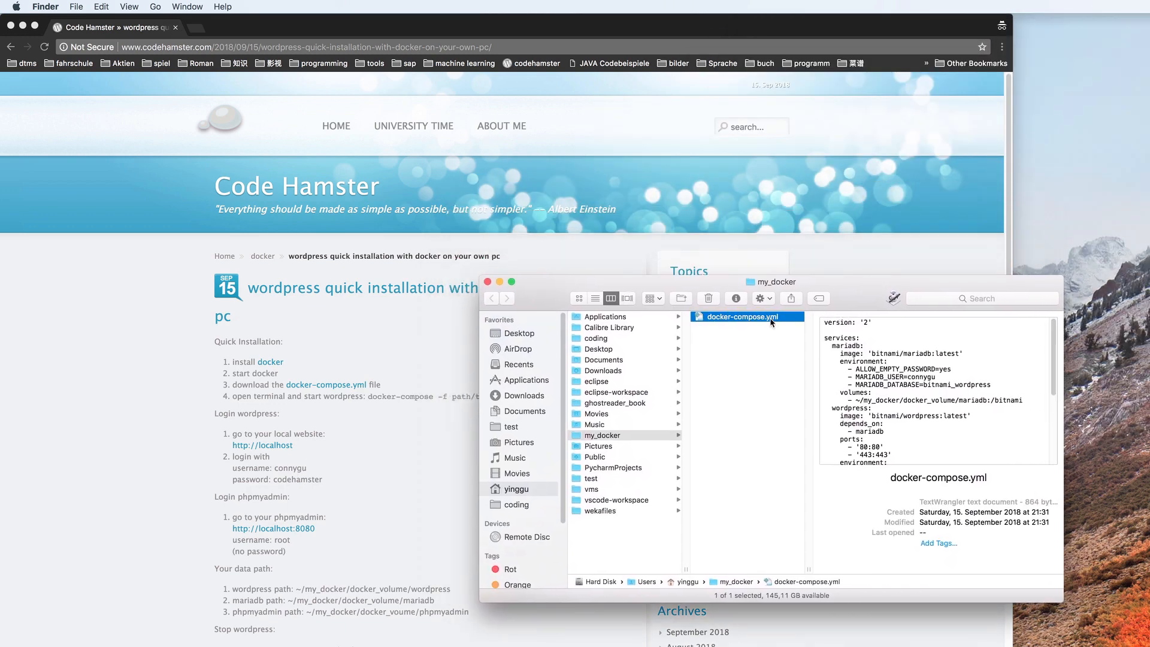
double_click(769, 320)
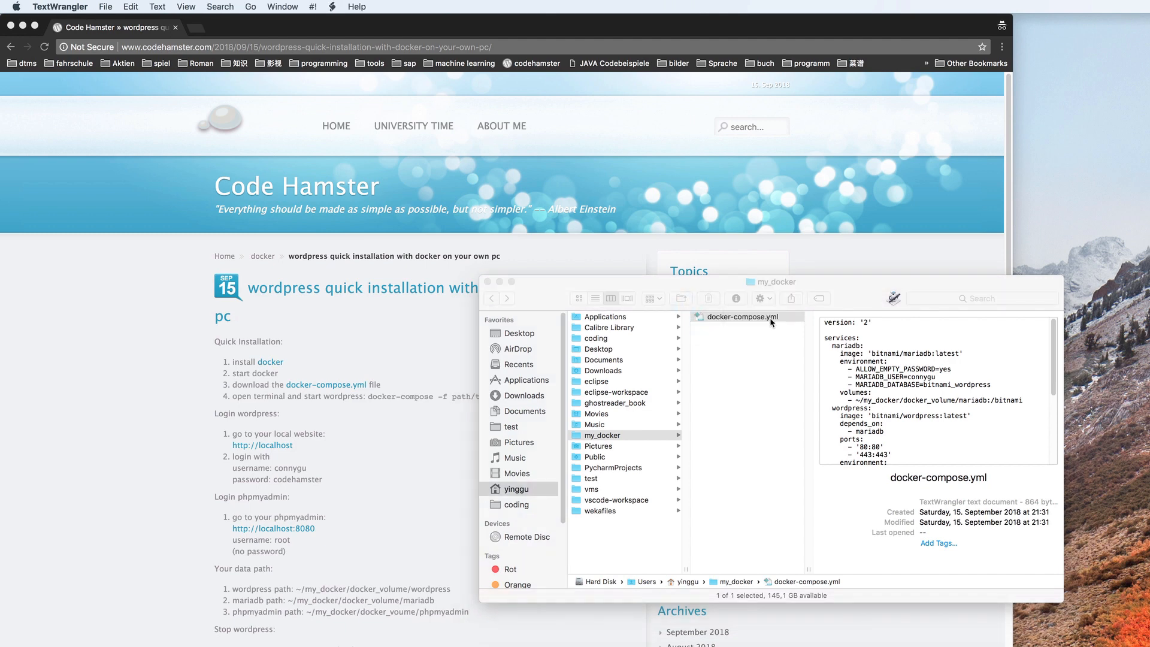
Step: Review the mariadb, wordpress and phpmyadmin data volume paths in docker-compose.yml
click(770, 319)
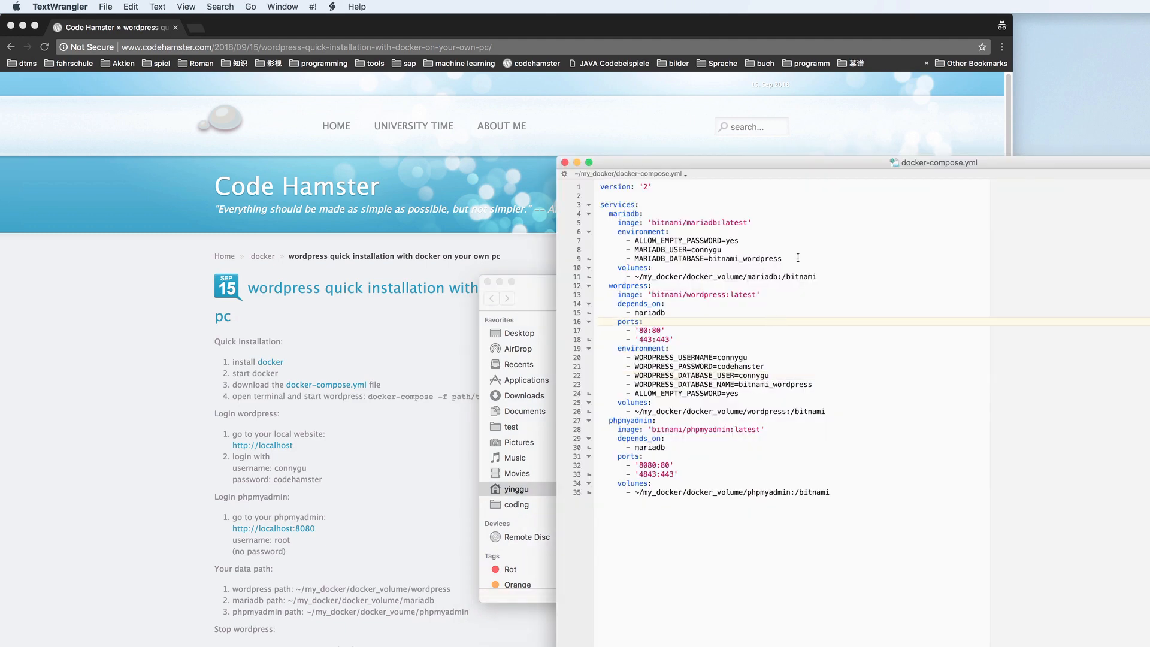
drag(834, 162, 811, 162)
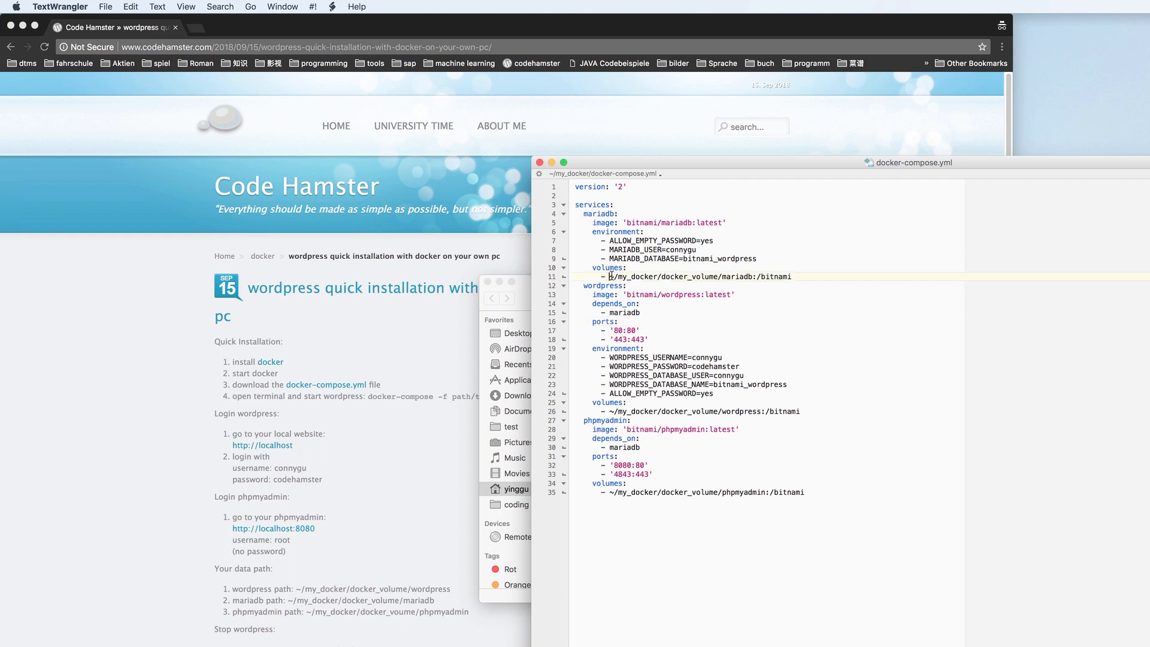
drag(609, 276, 753, 275)
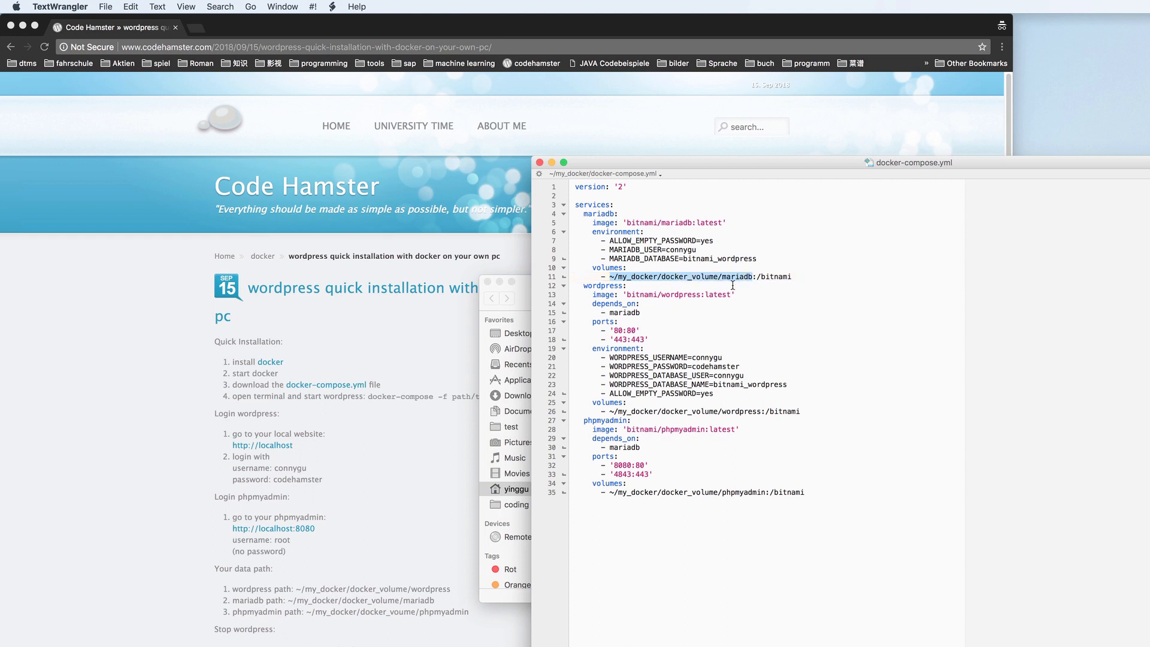
click(655, 411)
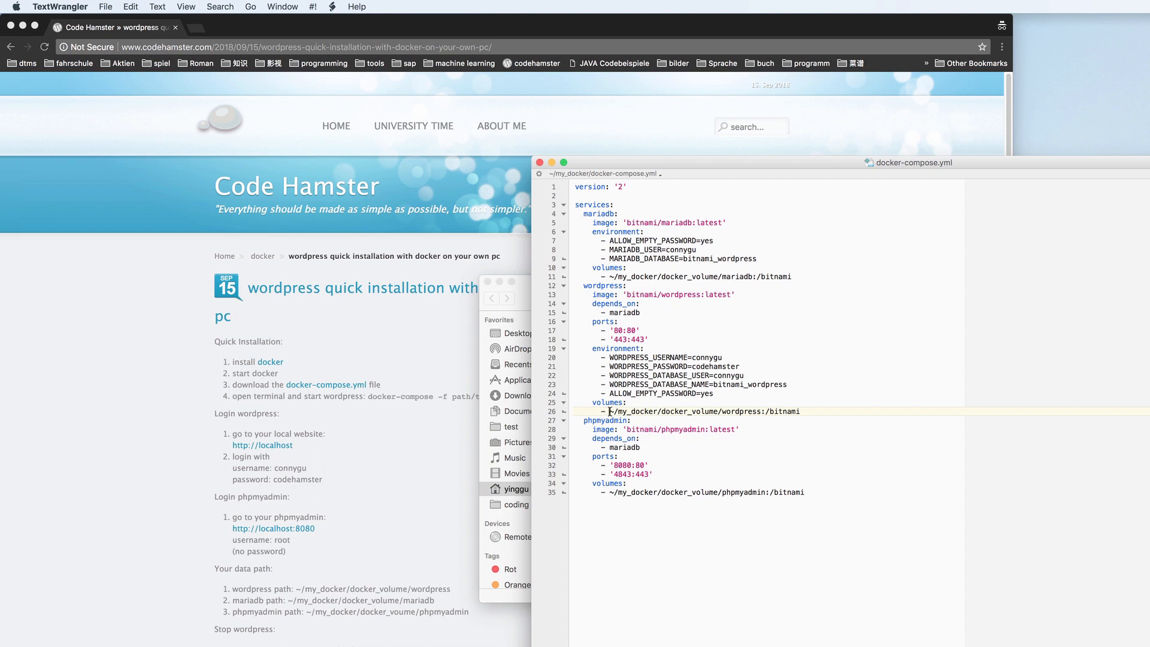
drag(609, 410, 763, 410)
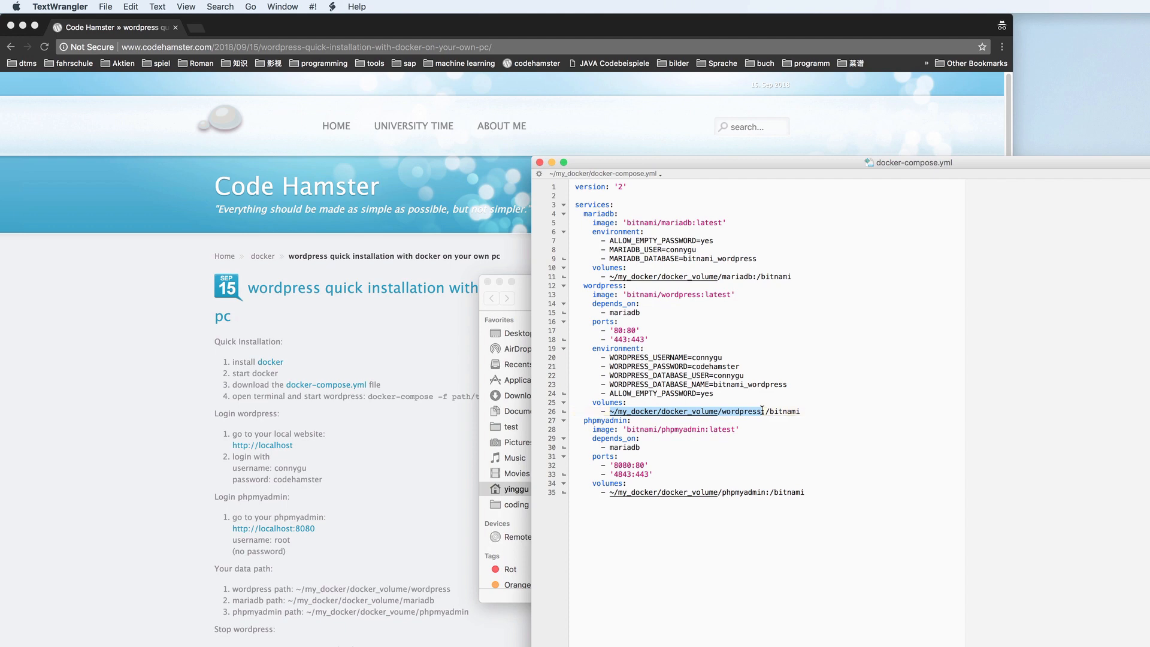
click(703, 473)
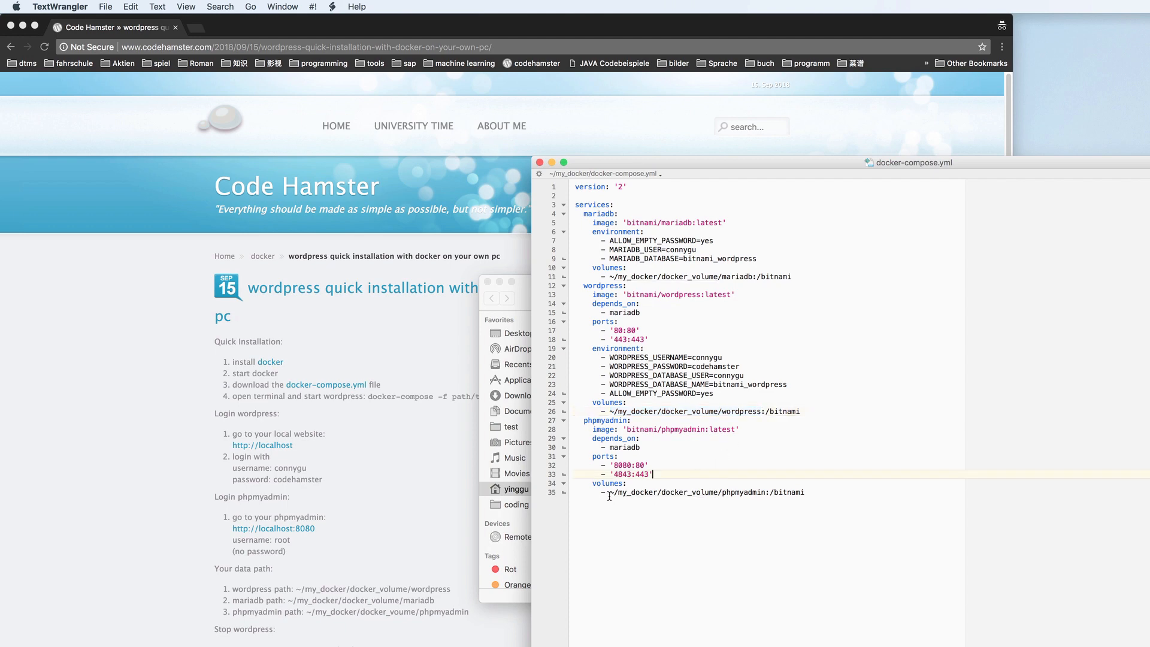
drag(609, 492, 766, 491)
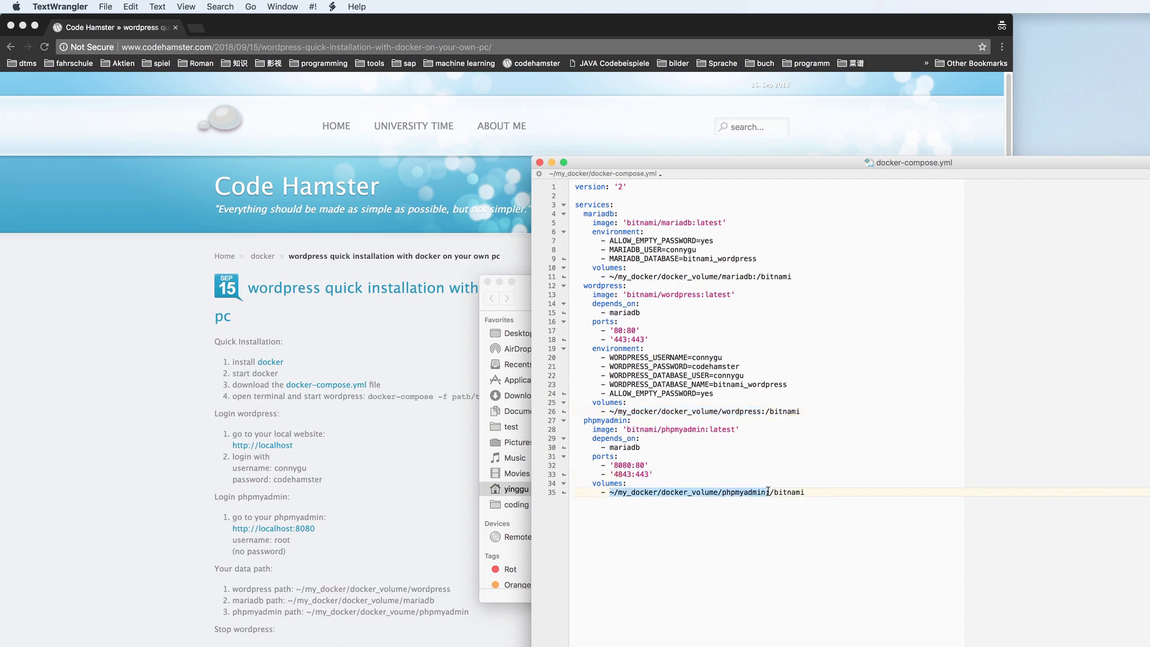
click(766, 474)
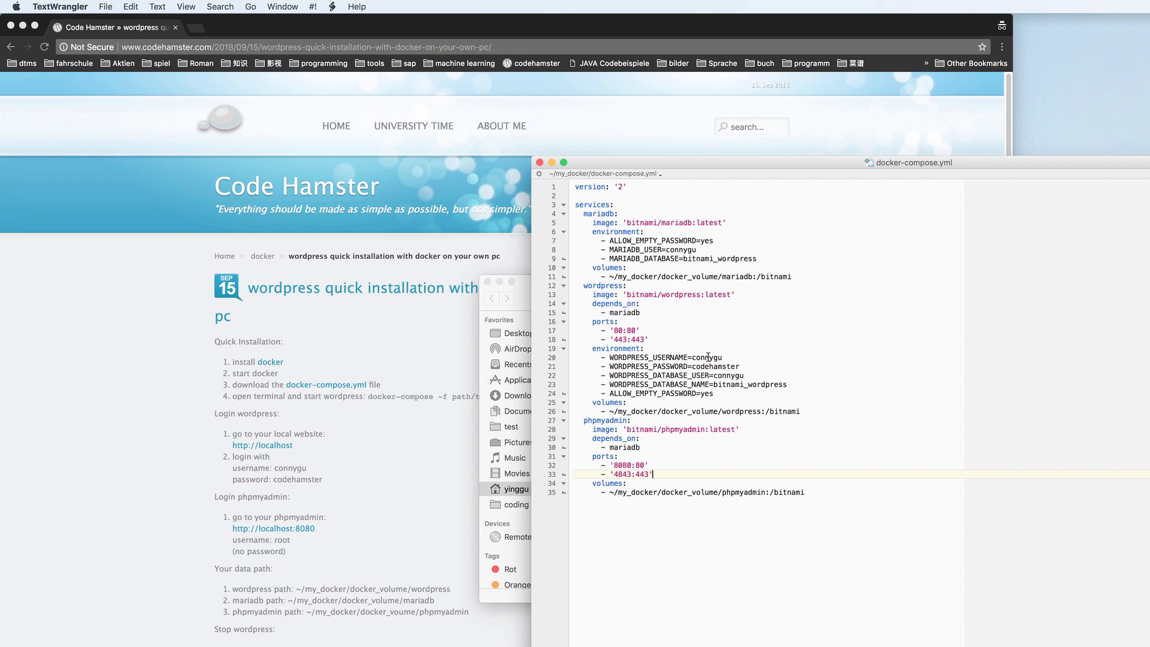
double_click(683, 250)
double_click(727, 375)
double_click(713, 356)
double_click(714, 367)
double_click(695, 356)
double_click(710, 367)
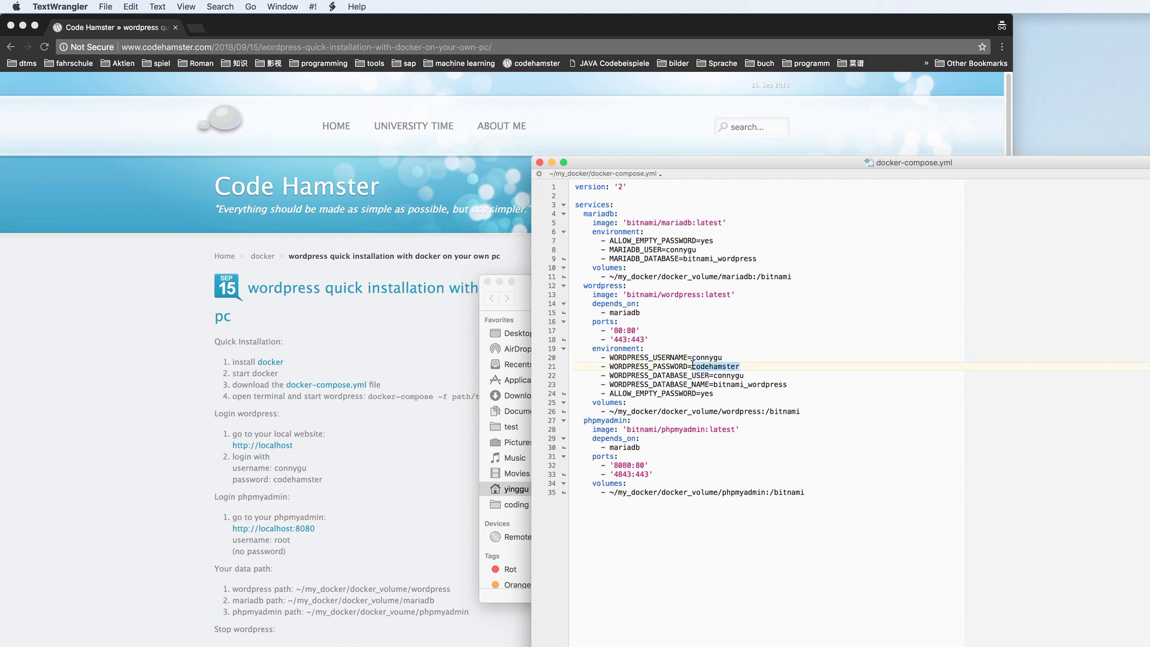
click(745, 355)
Step: Close docker-compose.yml and launch iTerm2 from Spotlight, positioning it over the Finder window
click(538, 163)
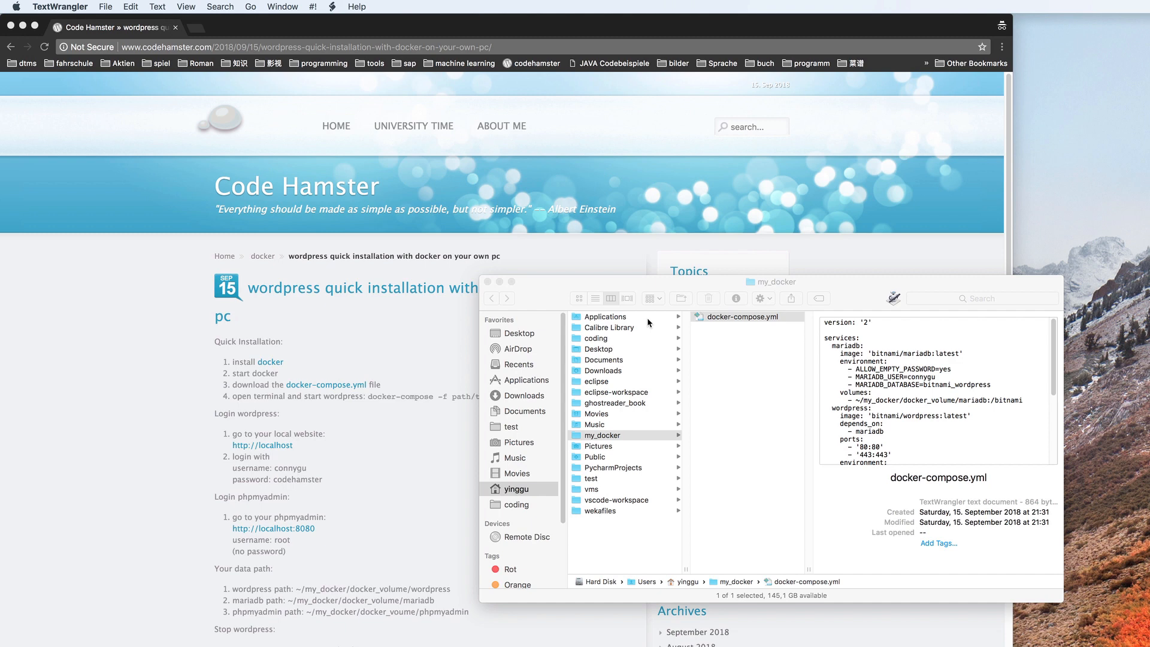
click(741, 398)
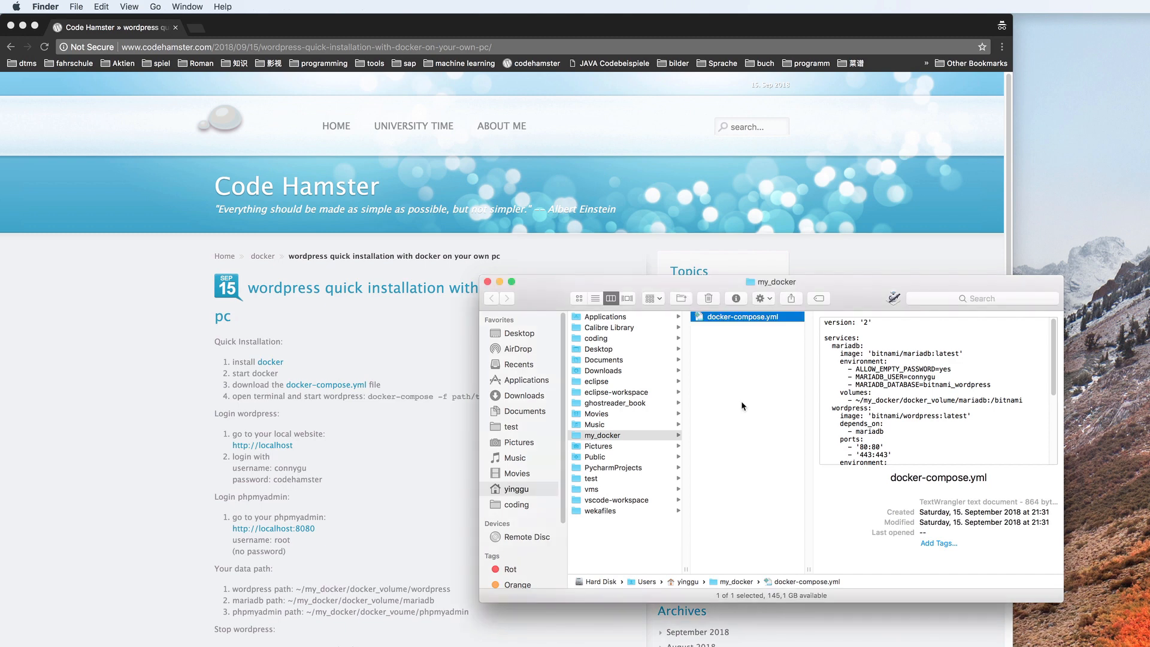
key(super+space)
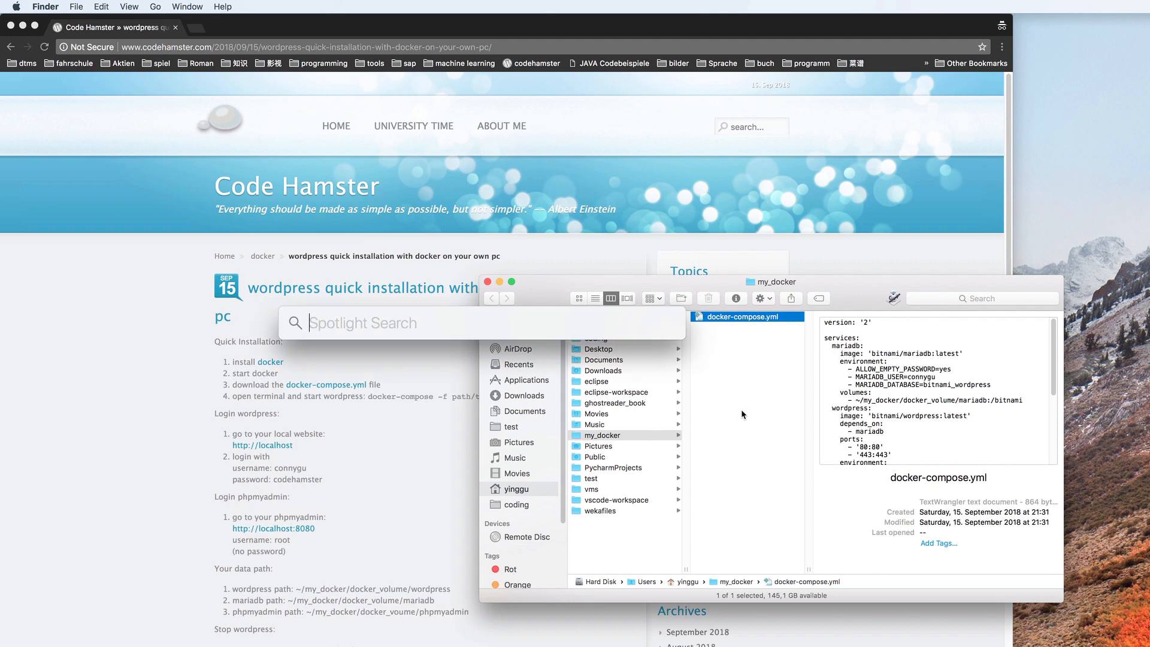
text(iter)
key(Return)
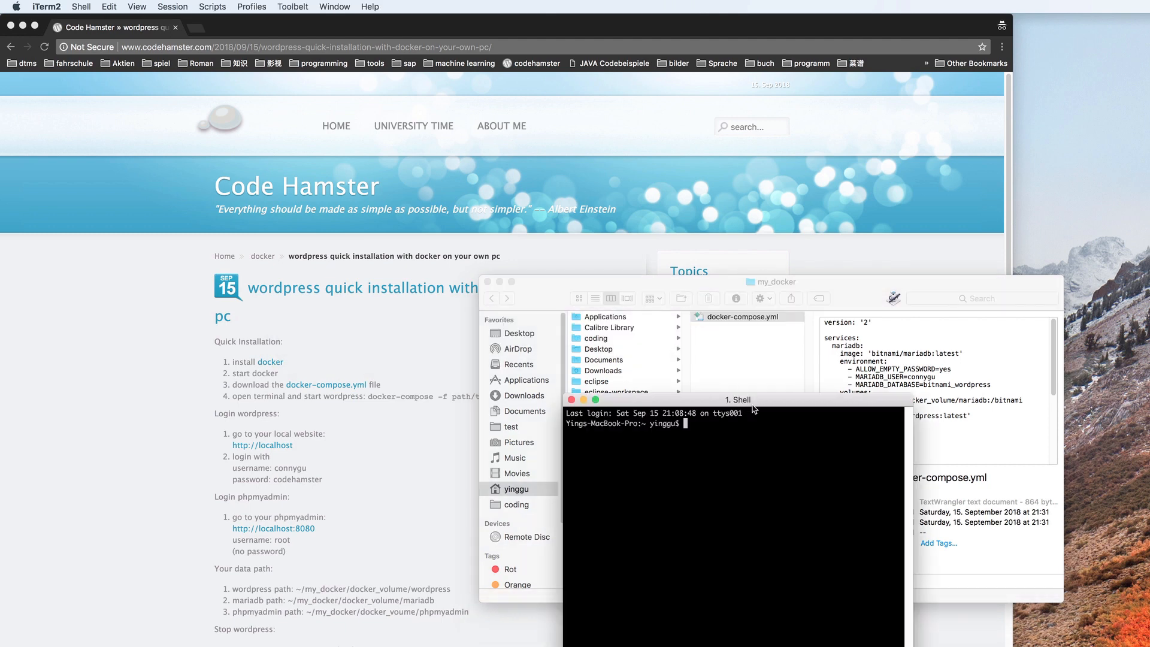
mouse_move(741, 401)
mouse_down()
mouse_move(570, 352)
mouse_move(790, 395)
mouse_move(874, 389)
mouse_up()
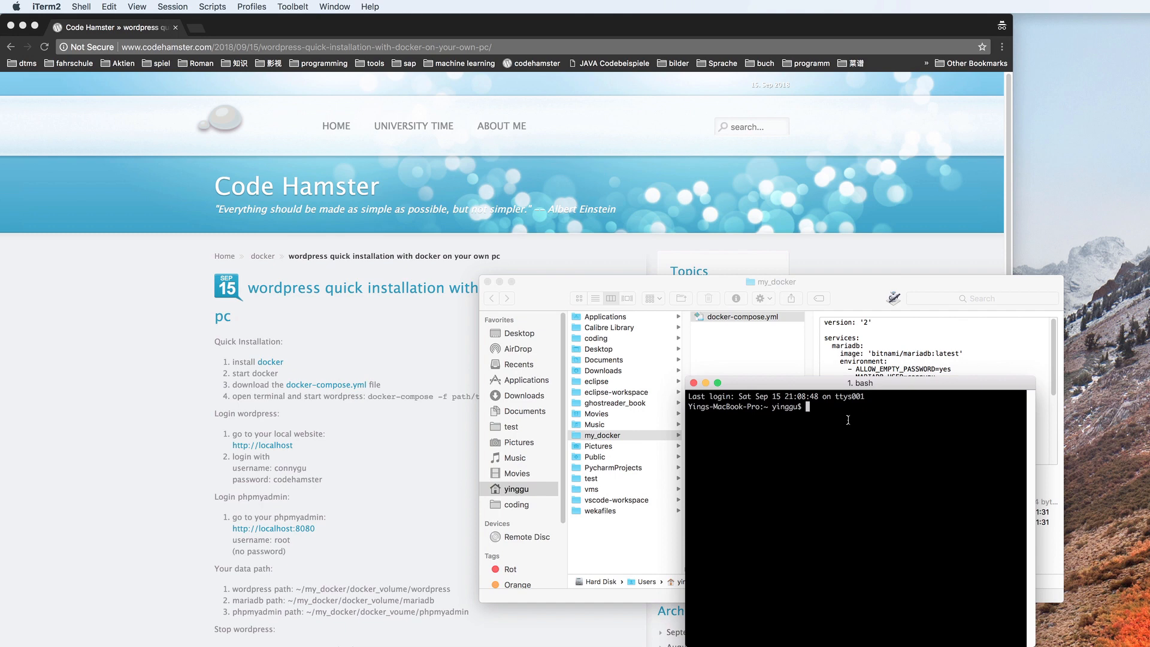
text(docker-c)
text(ompose)
text( -f )
text(~)
text(/)
text(mydocker)
Step: Enter 'docker-compose -f ~/my_docker/docker-compose.yml up -d' in a widened terminal with larger text
key(BackSpace)
key(BackSpace)
key(BackSpace)
key(BackSpace)
key(BackSpace)
key(BackSpace)
text(_)
text(docker/)
text(doc)
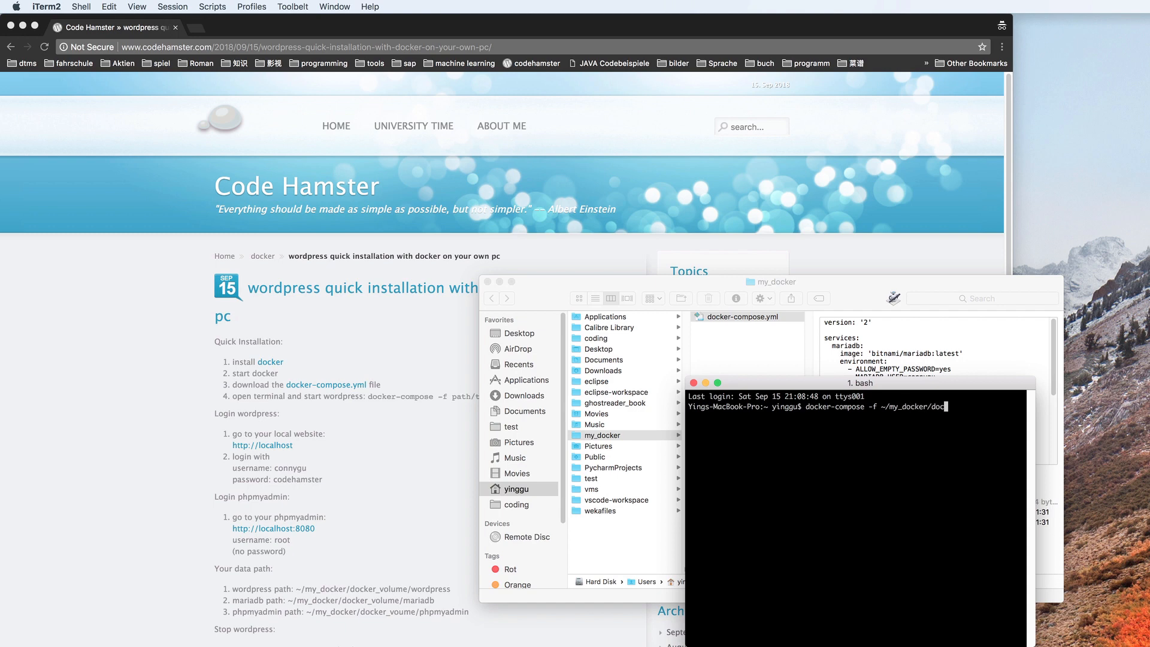
text(er)
key(BackSpace)
key(BackSpace)
text(ker)
text(-compo)
text(se.ym)
text(l)
text( up -d)
drag(688, 464, 635, 465)
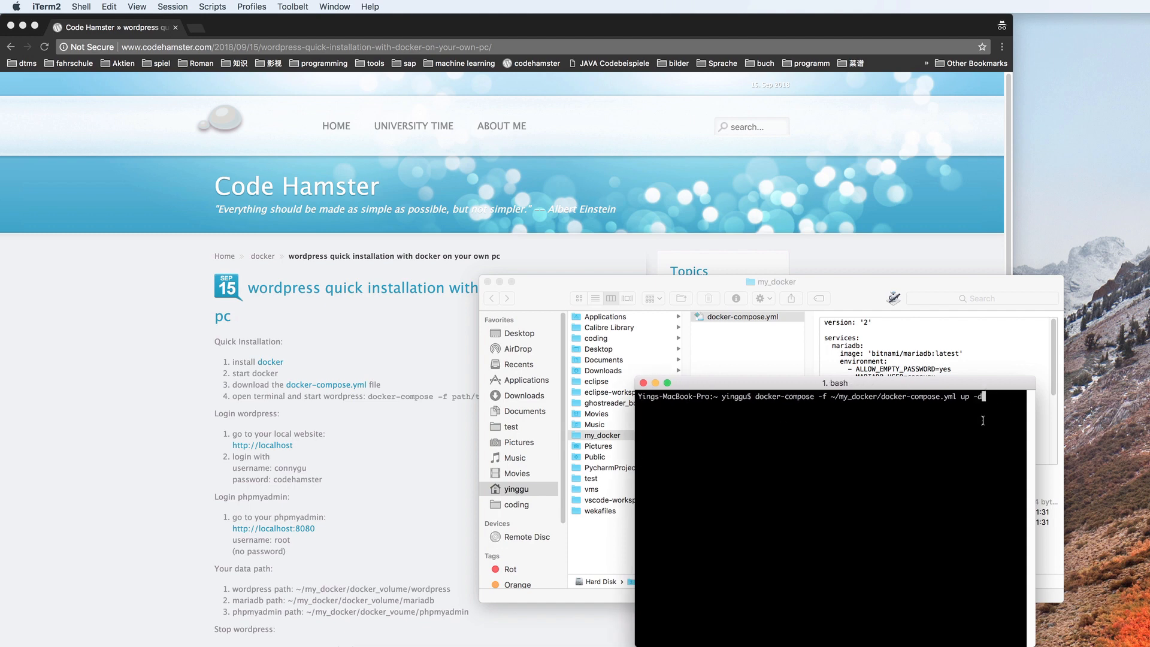
key(super+plus)
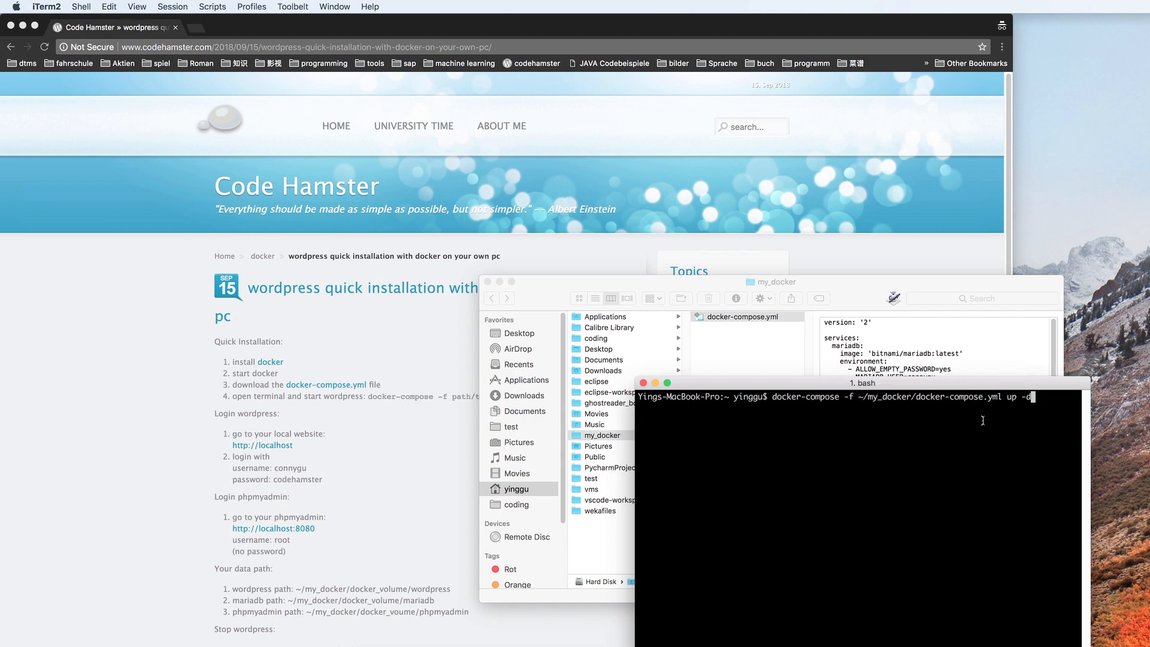
Step: Run docker-compose up -d to create the mariadb, phpmyadmin and wordpress containers
key(Return)
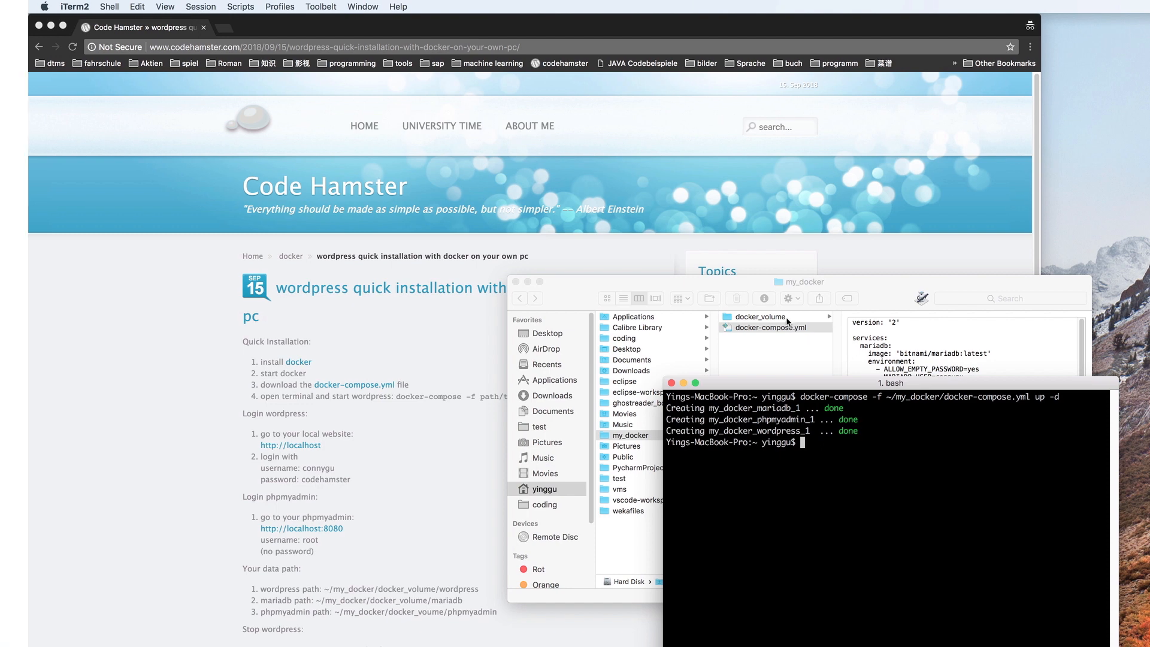
Step: Browse the new docker_volume folder's mariadb, phpmyadmin and wordpress data folders in Finder
click(782, 323)
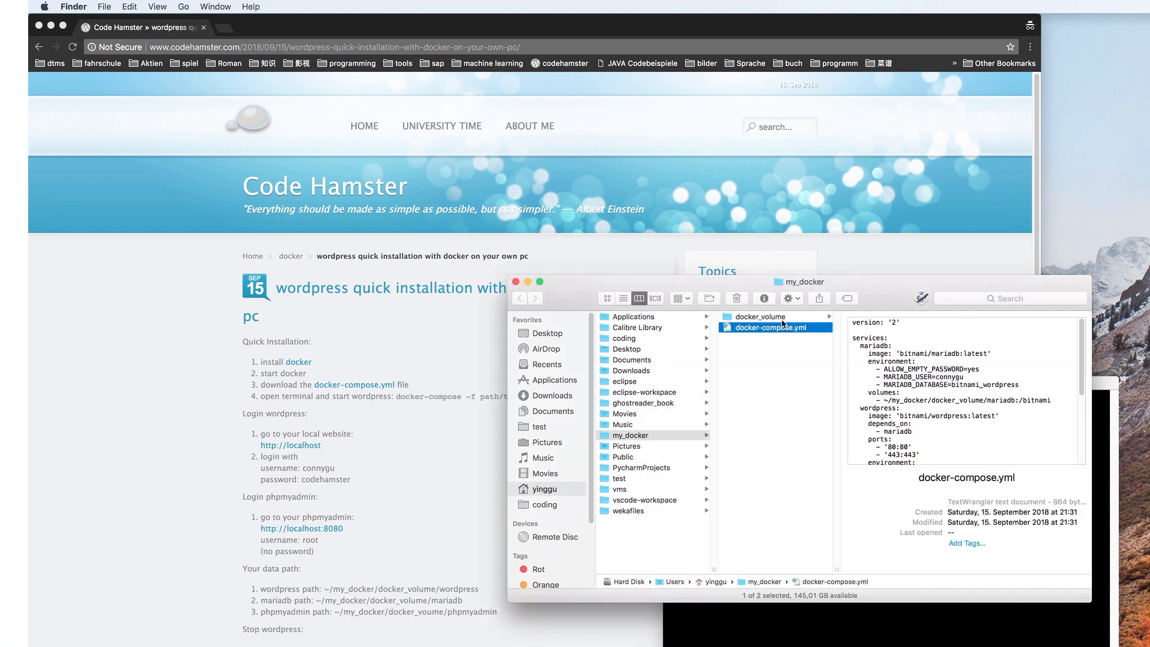
click(782, 321)
click(874, 318)
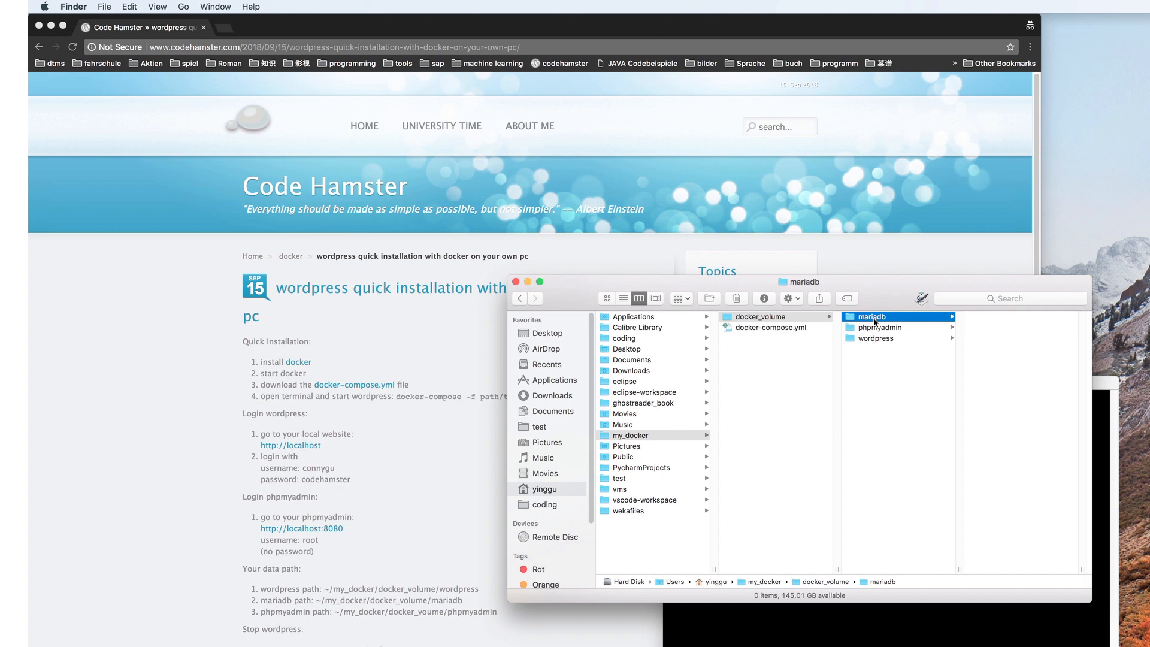
click(876, 329)
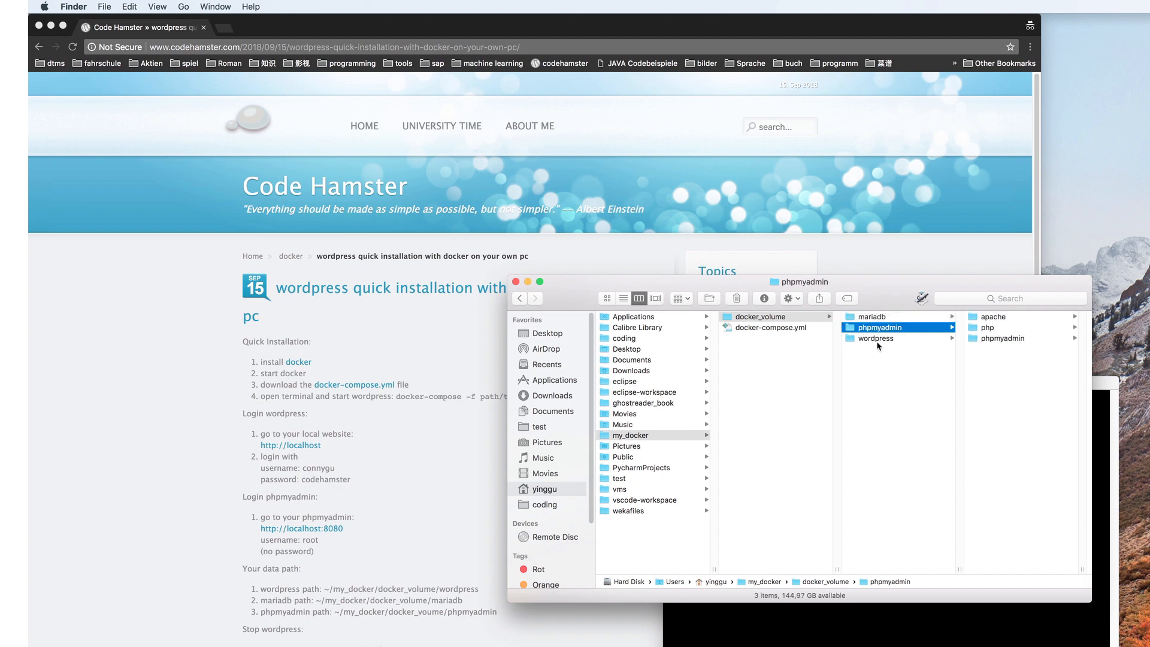
click(876, 340)
click(888, 328)
click(891, 317)
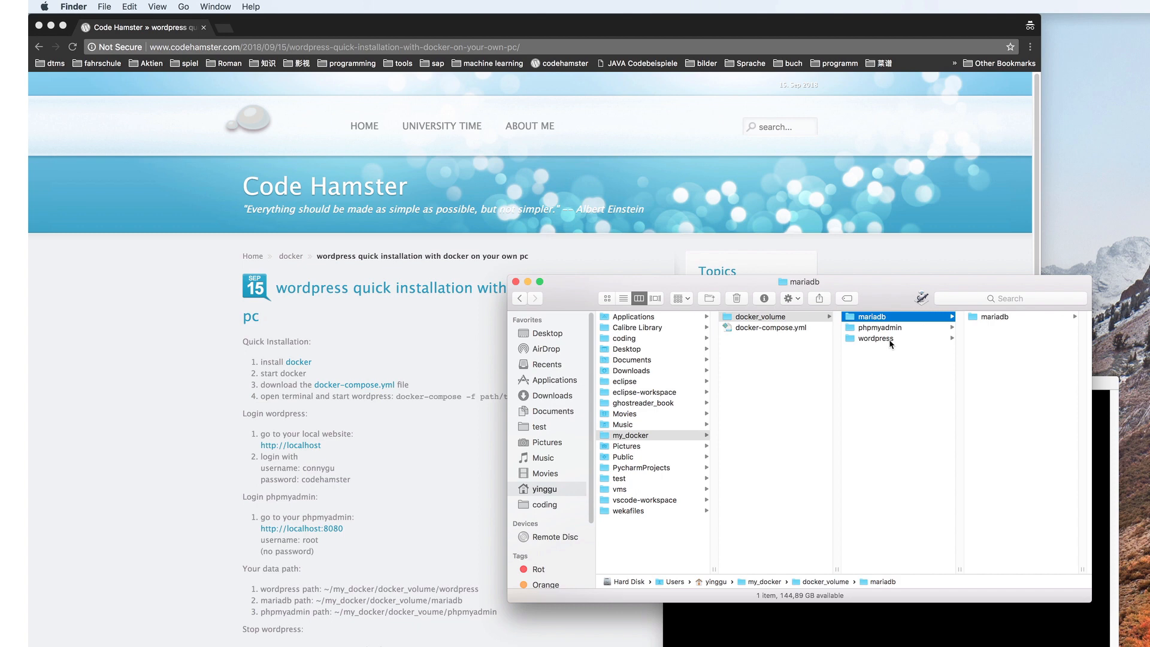
click(890, 340)
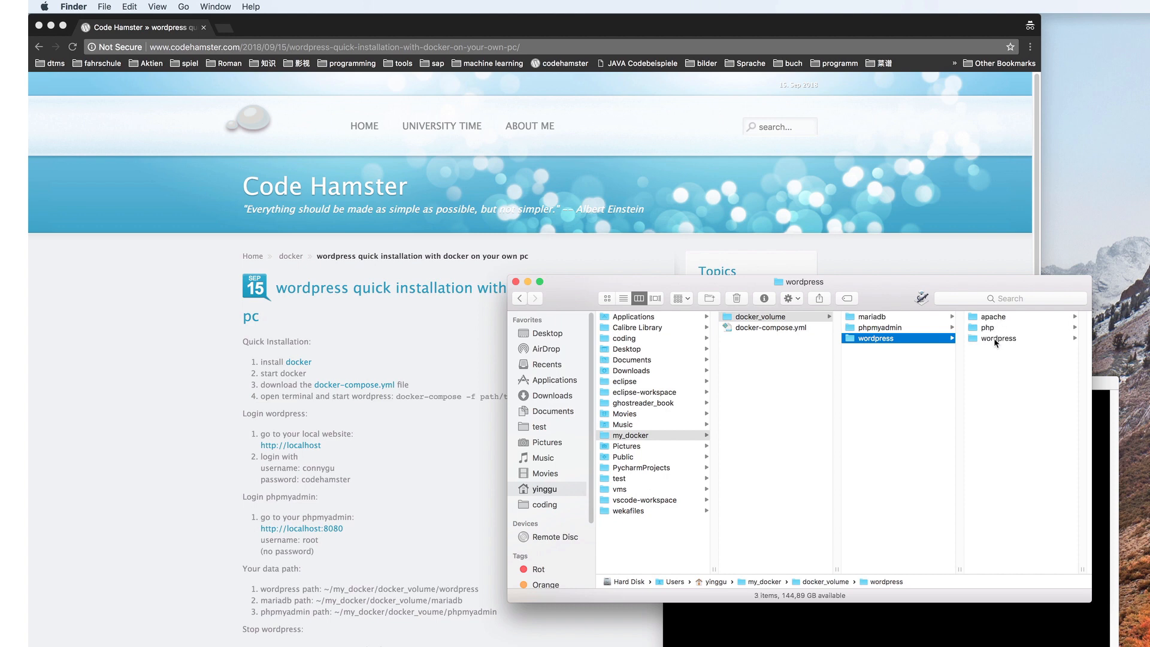
Step: Inspect the wordpress wp-content, php and apache subfolders, then return to mariadb
click(993, 339)
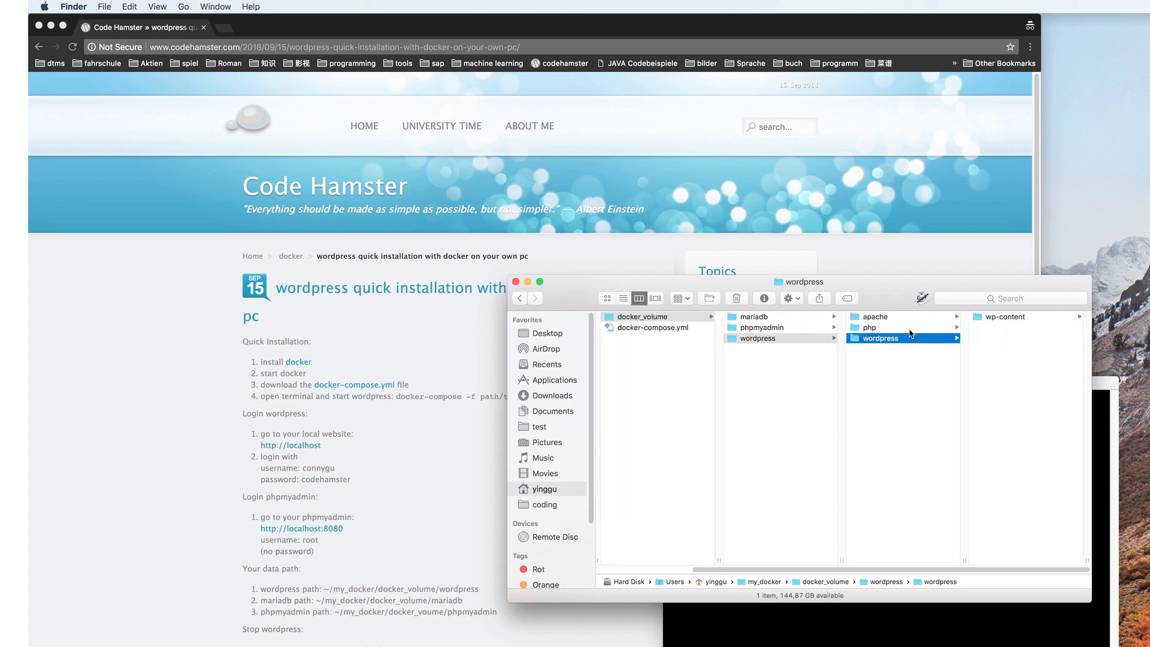
click(1004, 316)
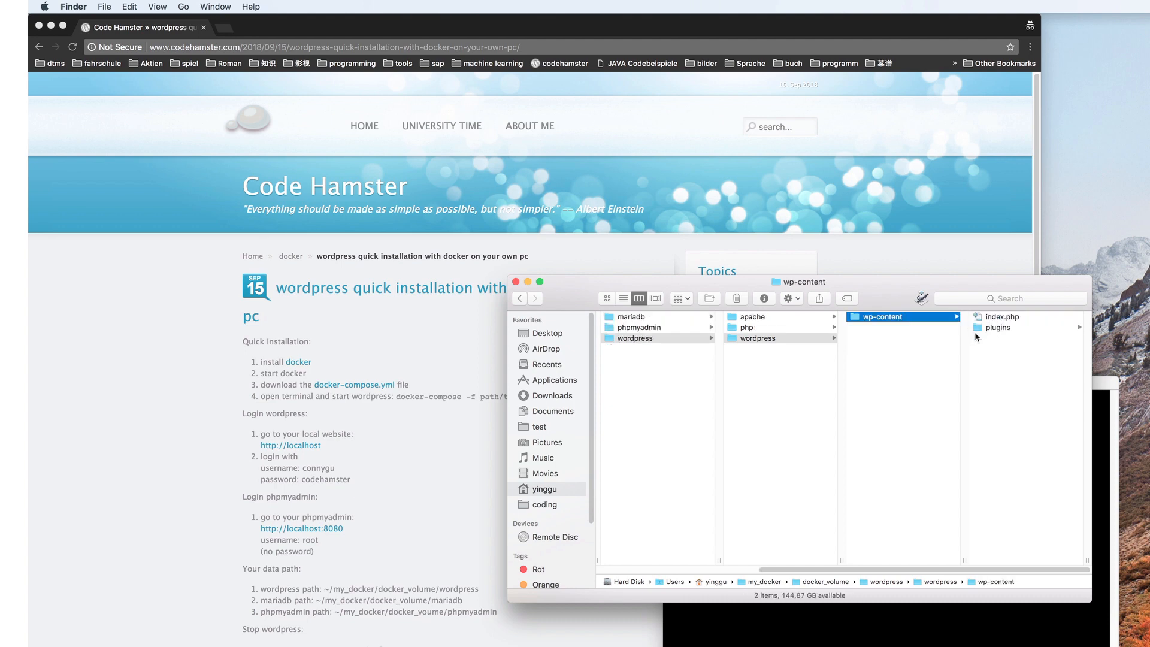
click(759, 327)
click(760, 317)
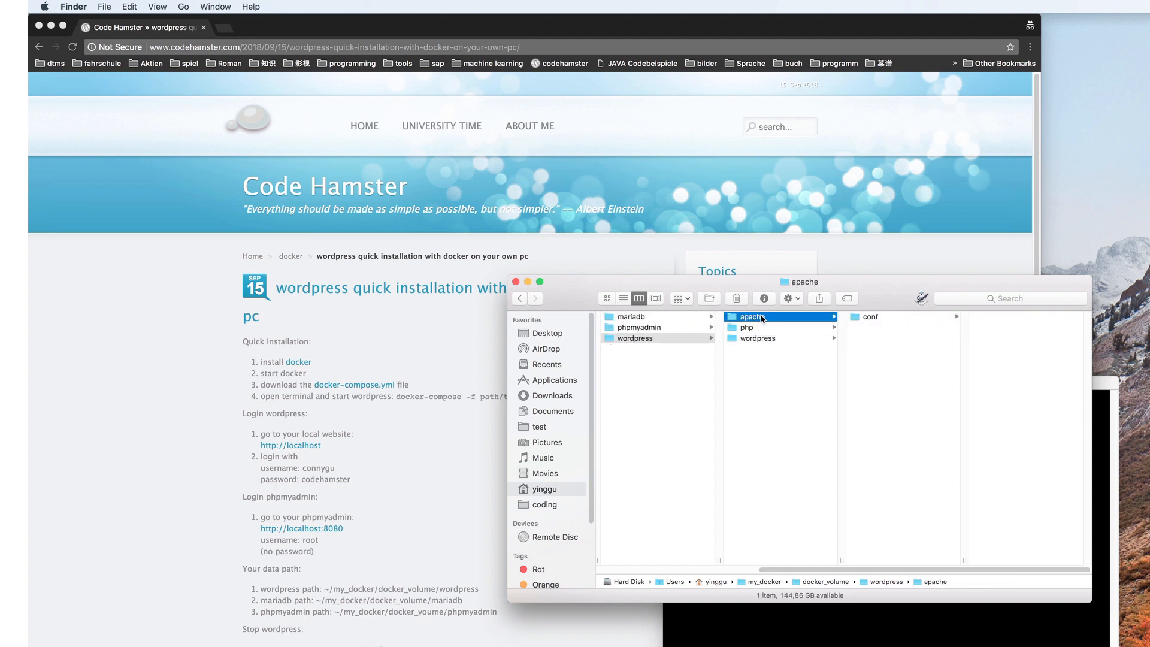
click(638, 327)
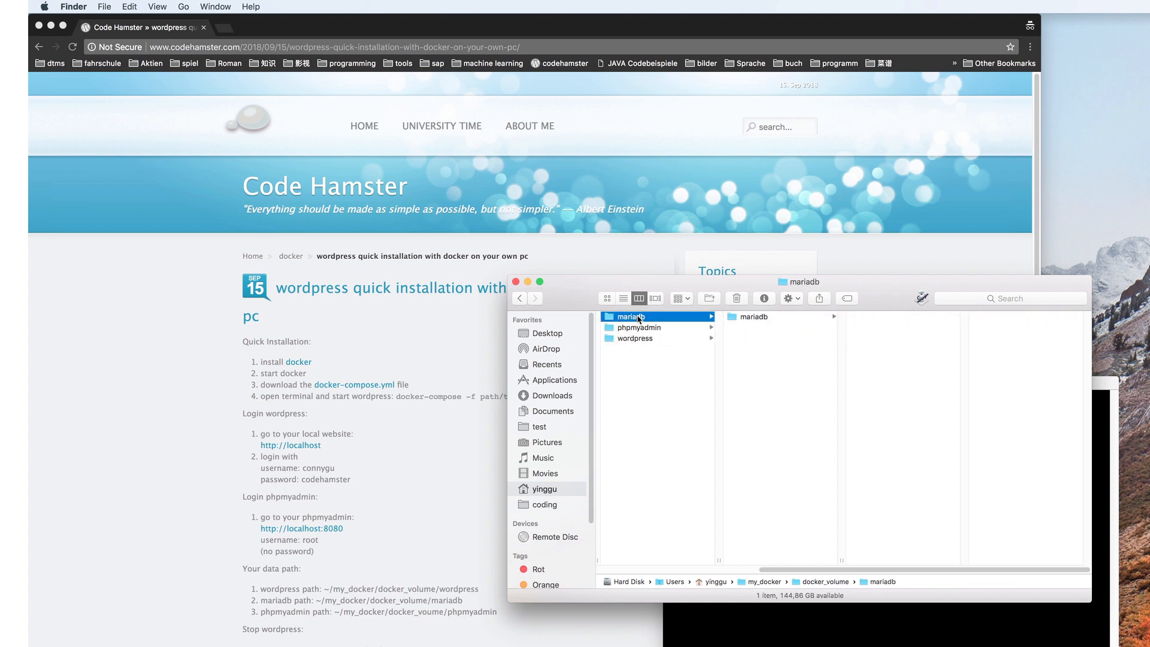
drag(835, 565, 620, 566)
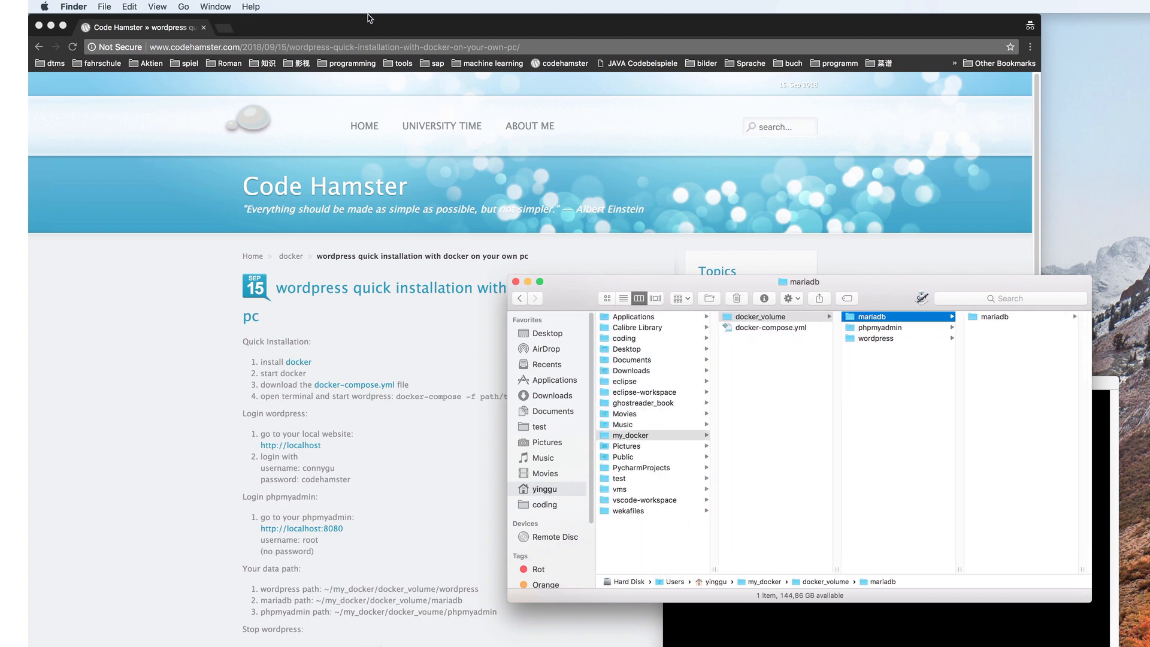
Step: Open localhost from the article in a new Chrome tab, retrying until the WordPress blog loads
click(262, 33)
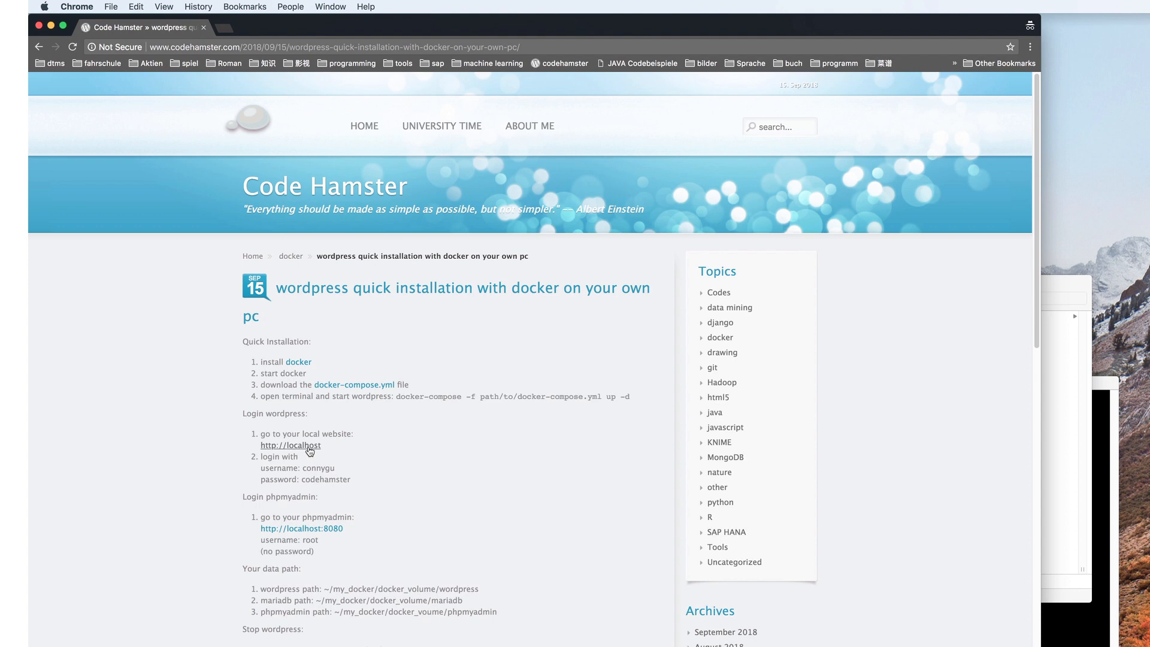
right_click(308, 449)
click(359, 453)
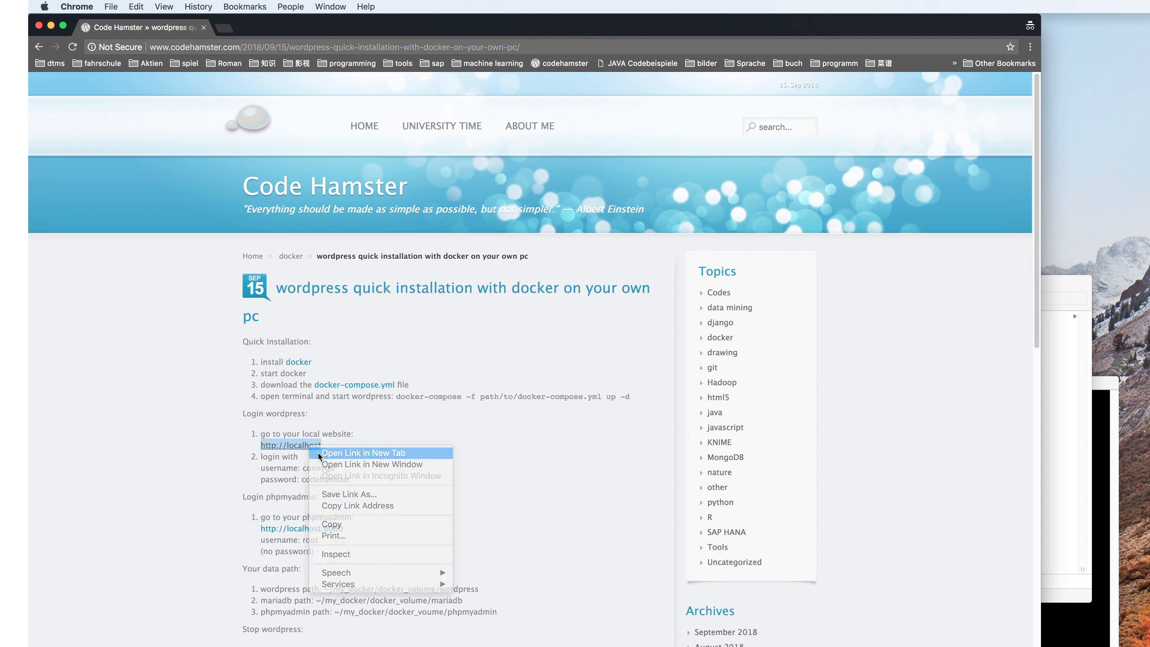
click(260, 27)
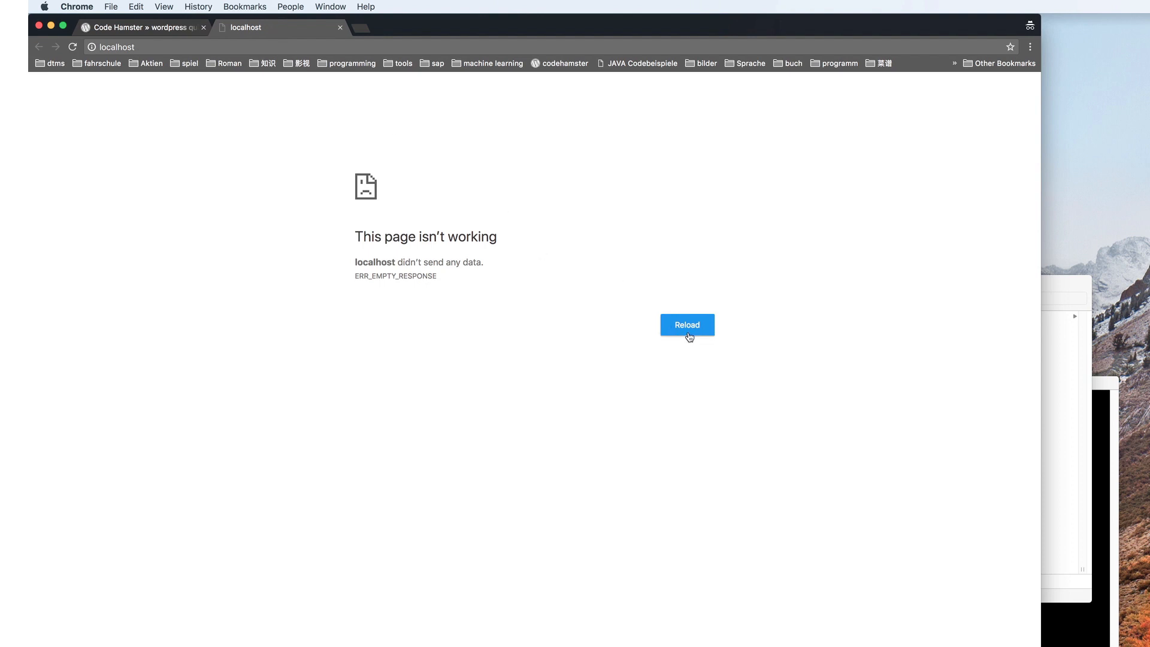
click(687, 324)
click(688, 333)
click(702, 329)
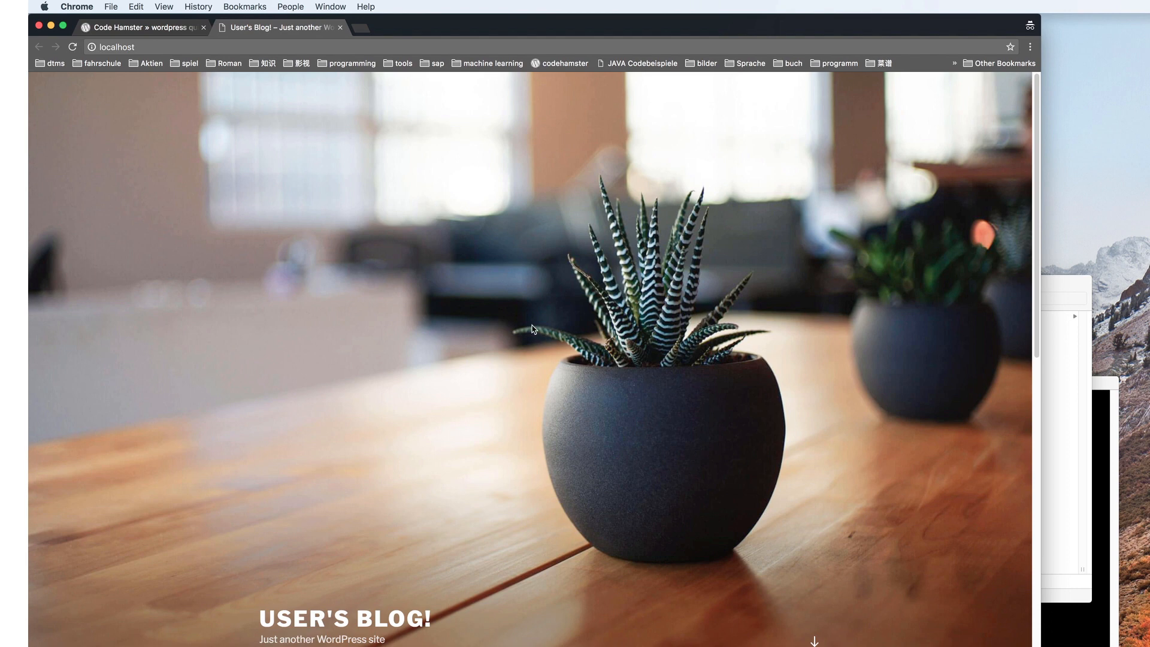
Step: Open the local WordPress blog's login page from its Meta sidebar Log in link
click(171, 47)
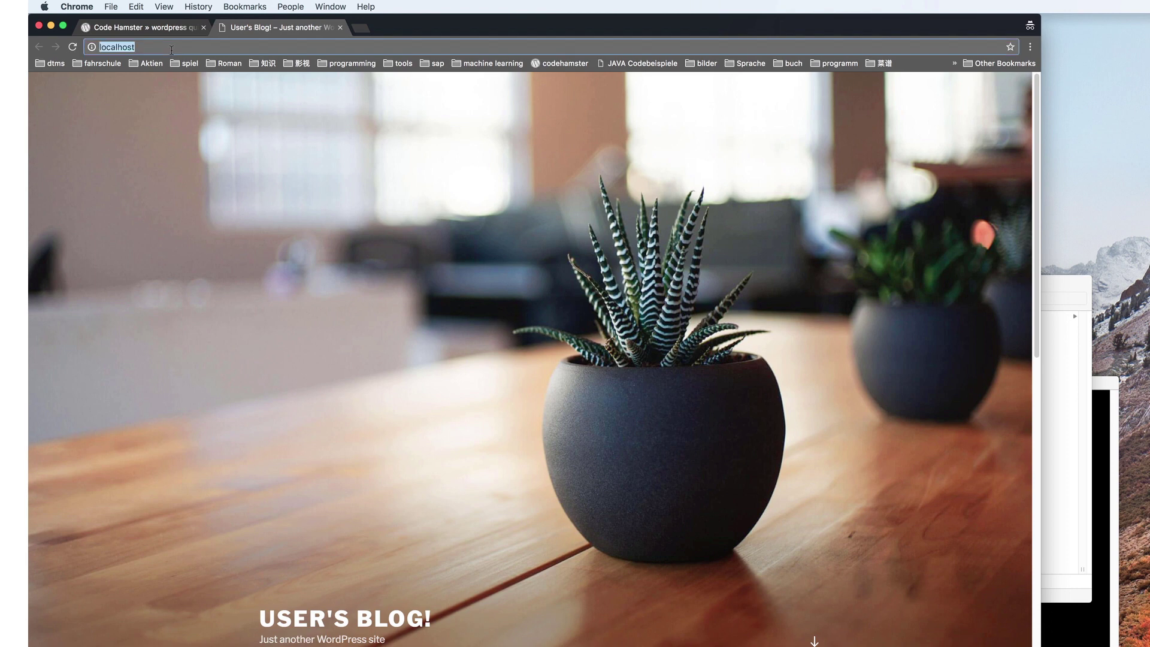
click(206, 116)
scroll(251, 245, down, 5)
scroll(250, 245, down, 5)
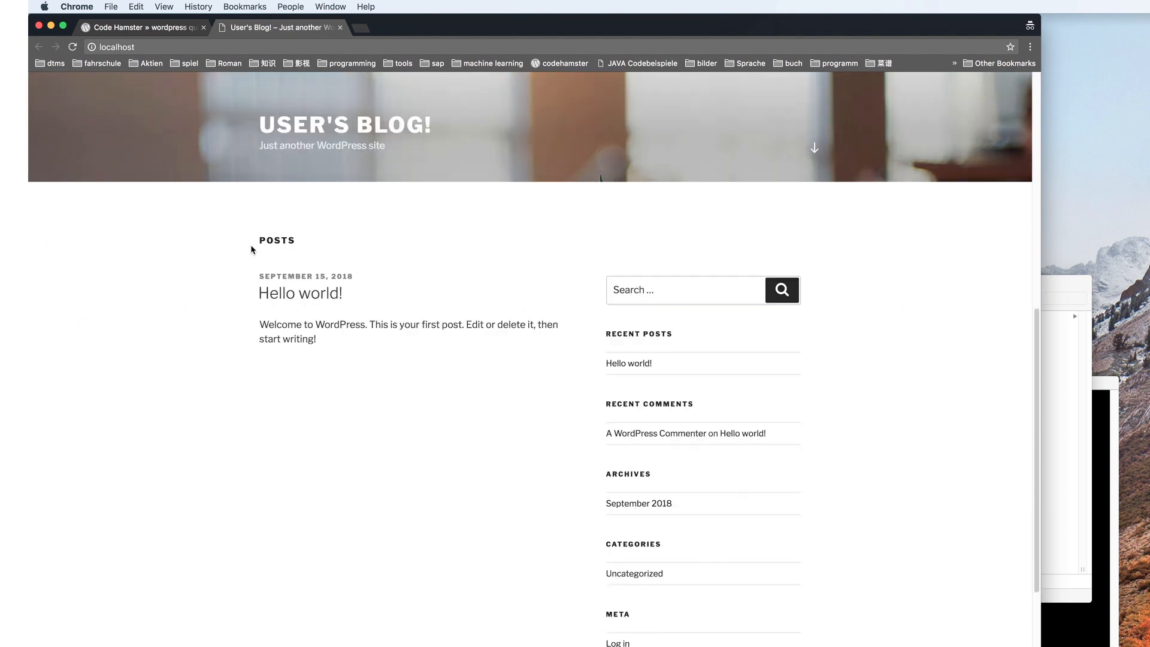
scroll(251, 244, down, 4)
scroll(251, 244, down, 1)
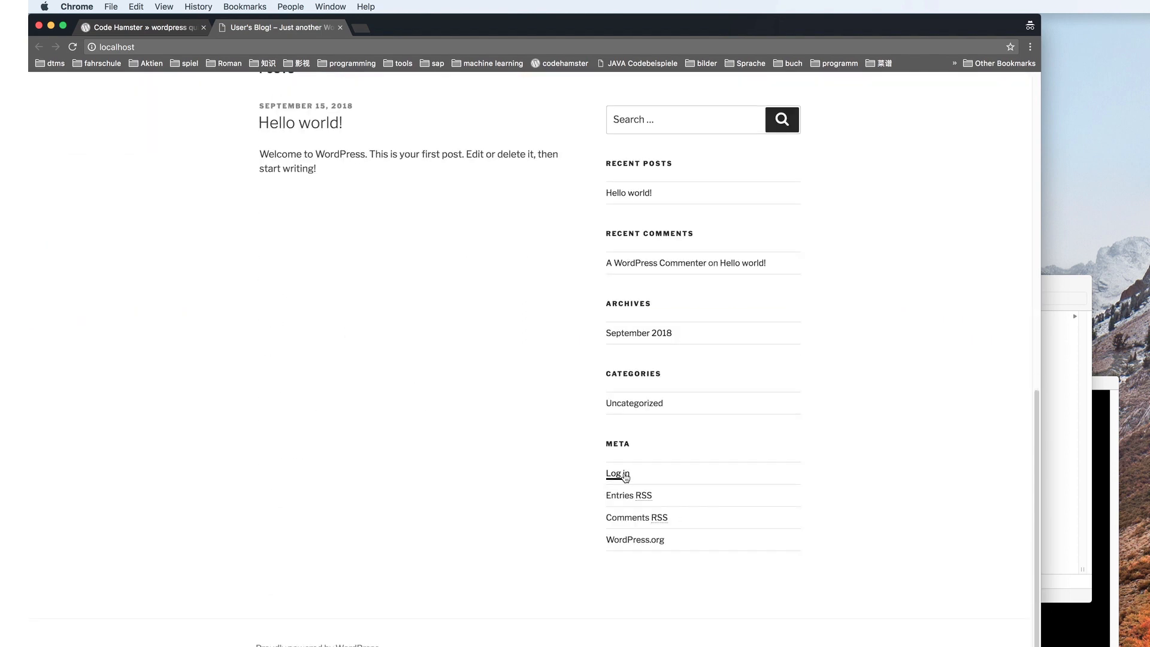
click(618, 477)
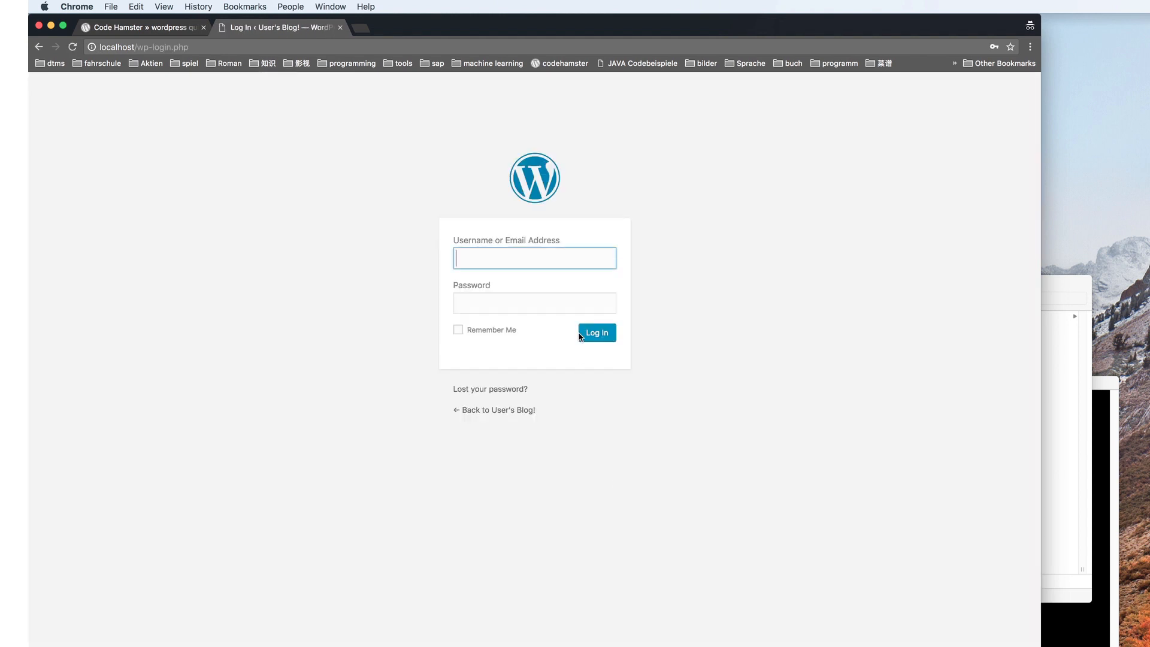
click(1064, 463)
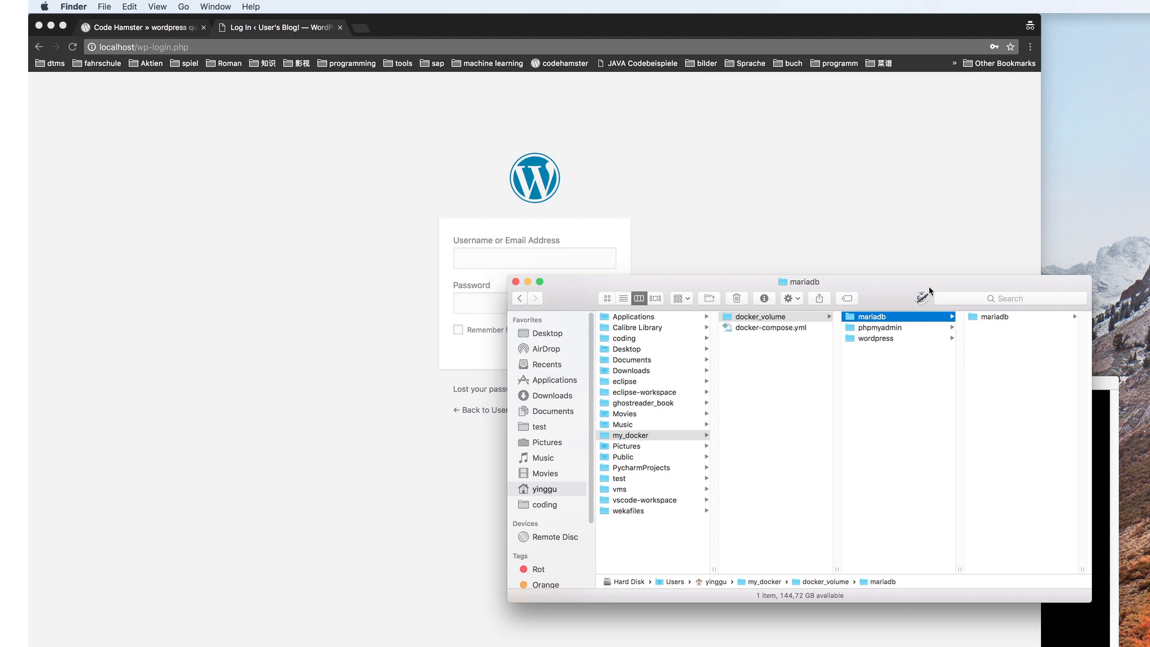
drag(928, 287, 1036, 336)
double_click(878, 377)
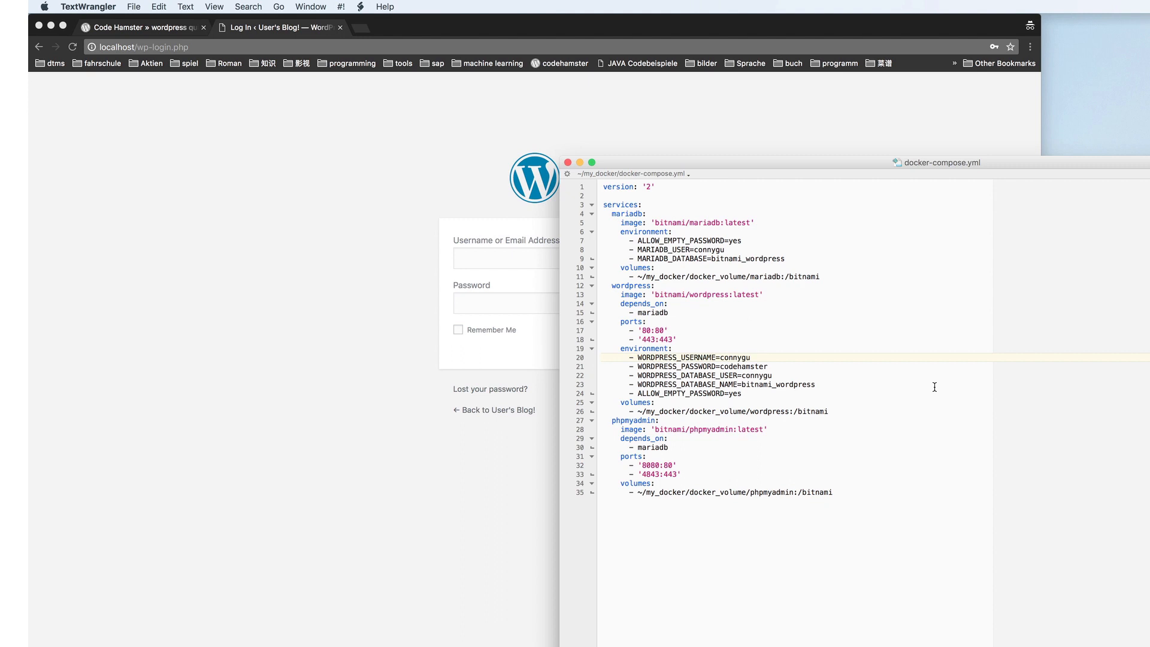
drag(806, 163, 909, 137)
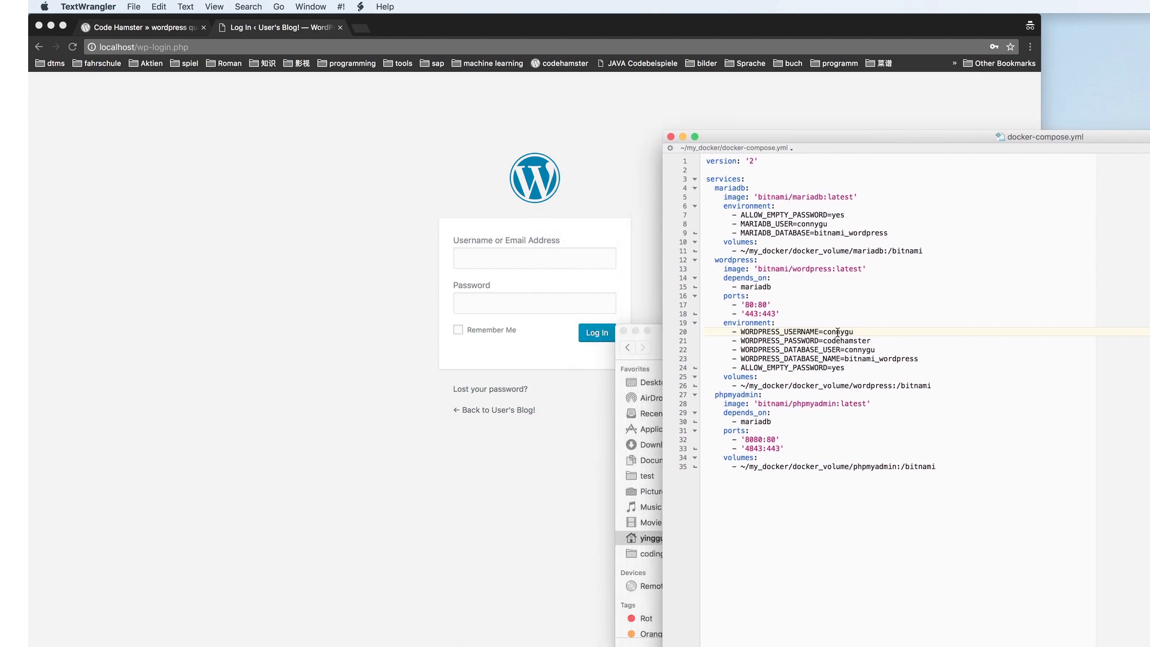
double_click(837, 331)
double_click(845, 340)
Step: Enter the username and password in the WordPress login form and submit it
click(477, 254)
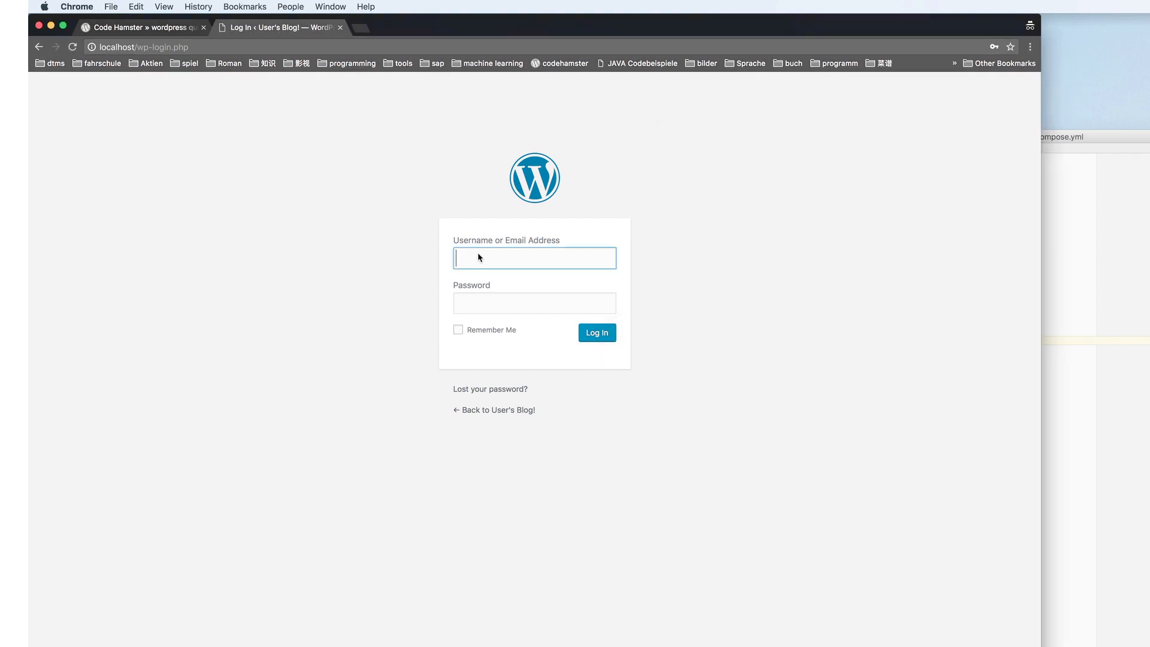
text(co)
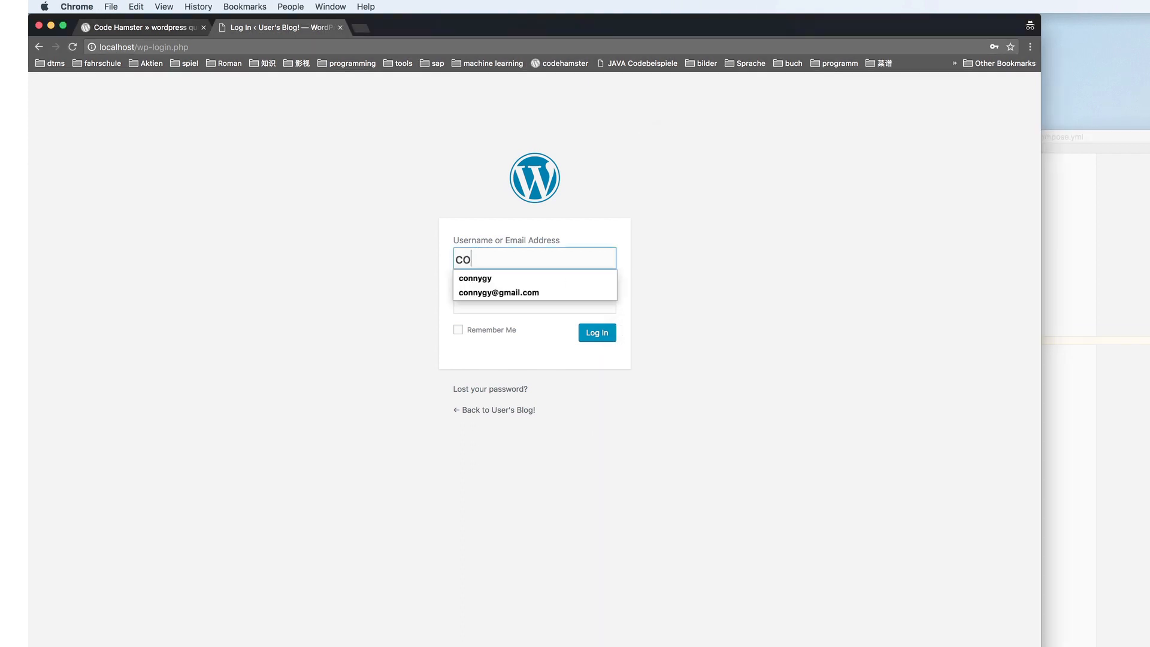
text(nnygu)
key(Tab)
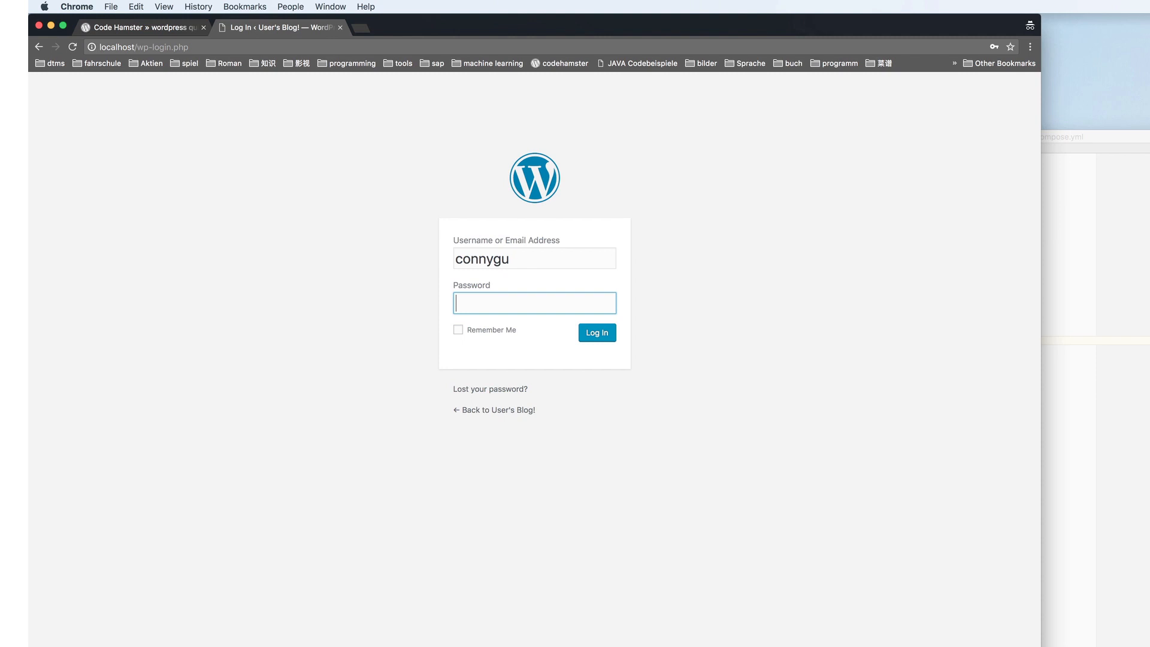
text(•••)
text(••••••••)
key(Return)
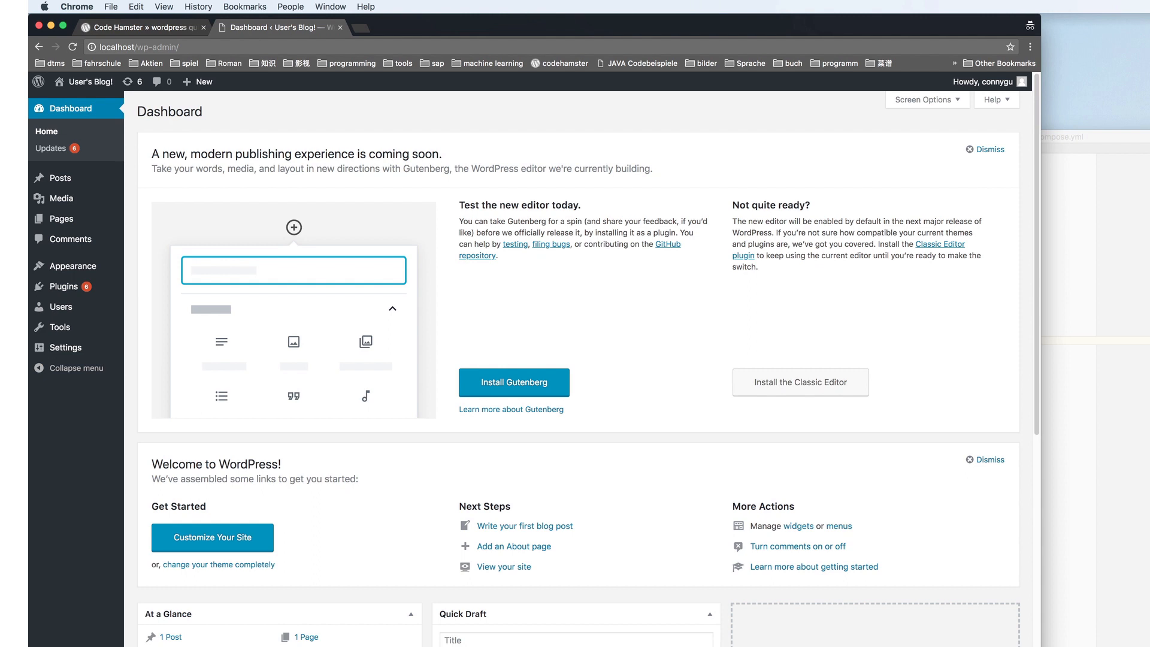
Step: Return to the Code Hamster tutorial page and set up a new browser tab
click(135, 28)
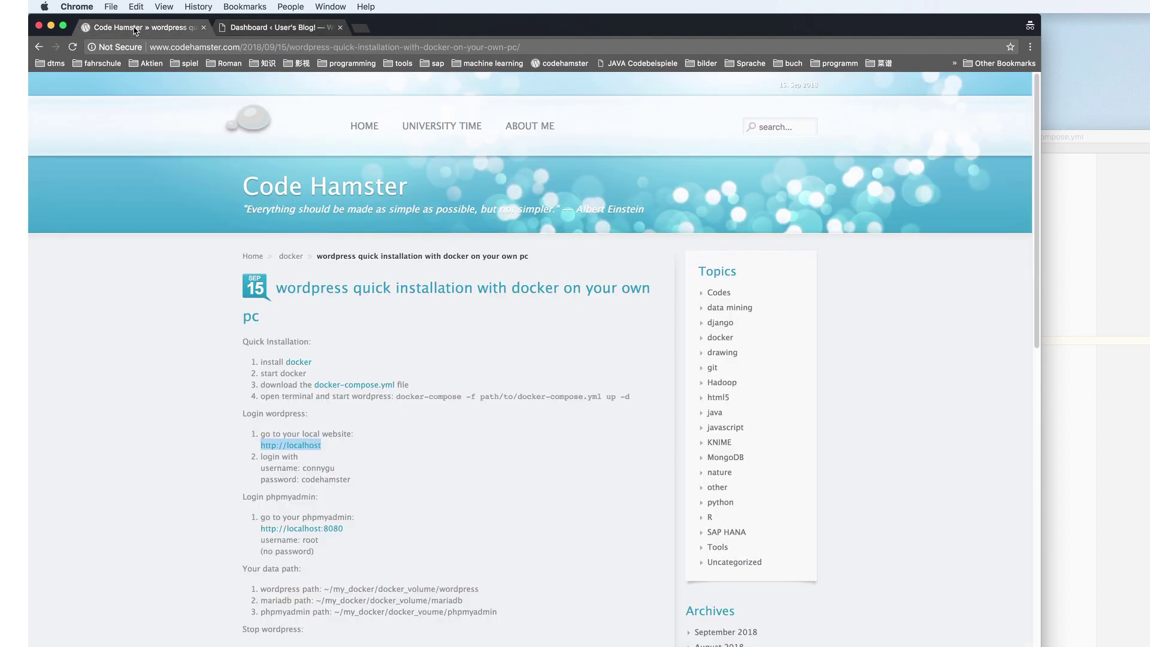
click(387, 460)
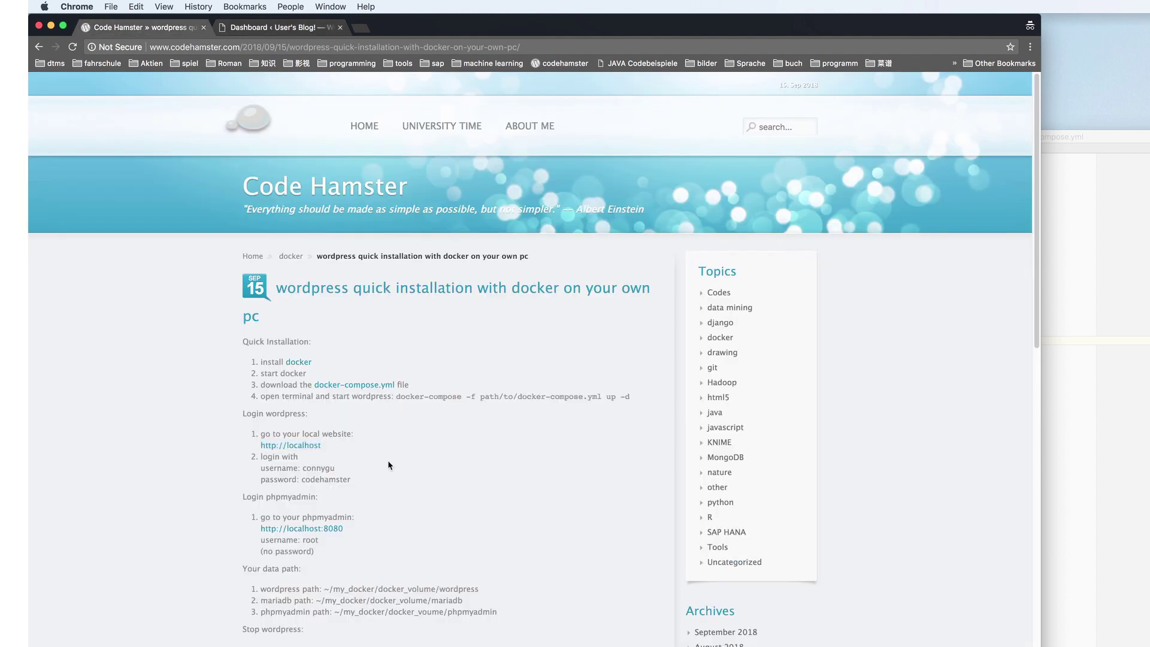
click(307, 27)
click(362, 29)
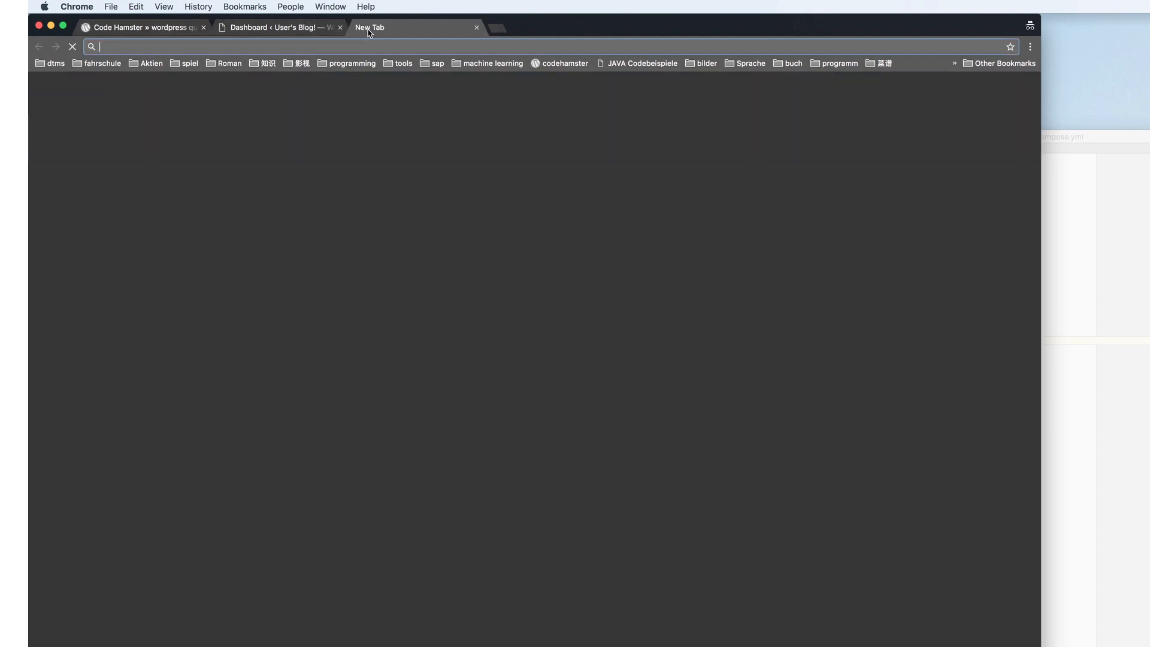
click(144, 27)
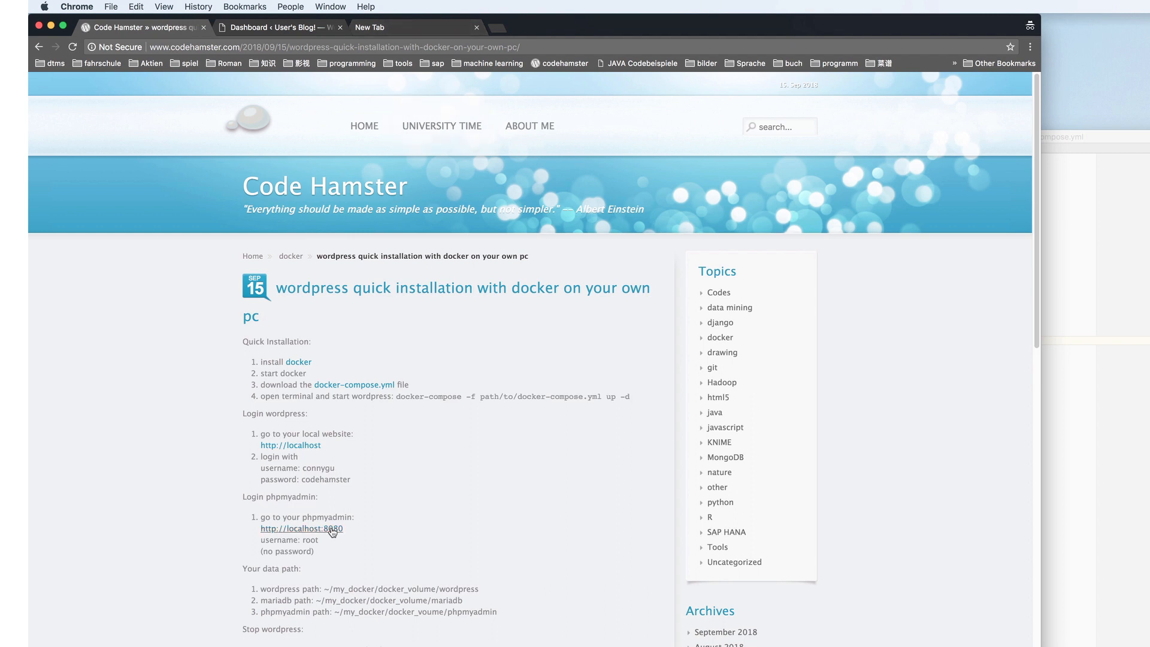
Step: Load localhost:8080 in the new incognito tab to reach the phpMyAdmin login page
click(404, 27)
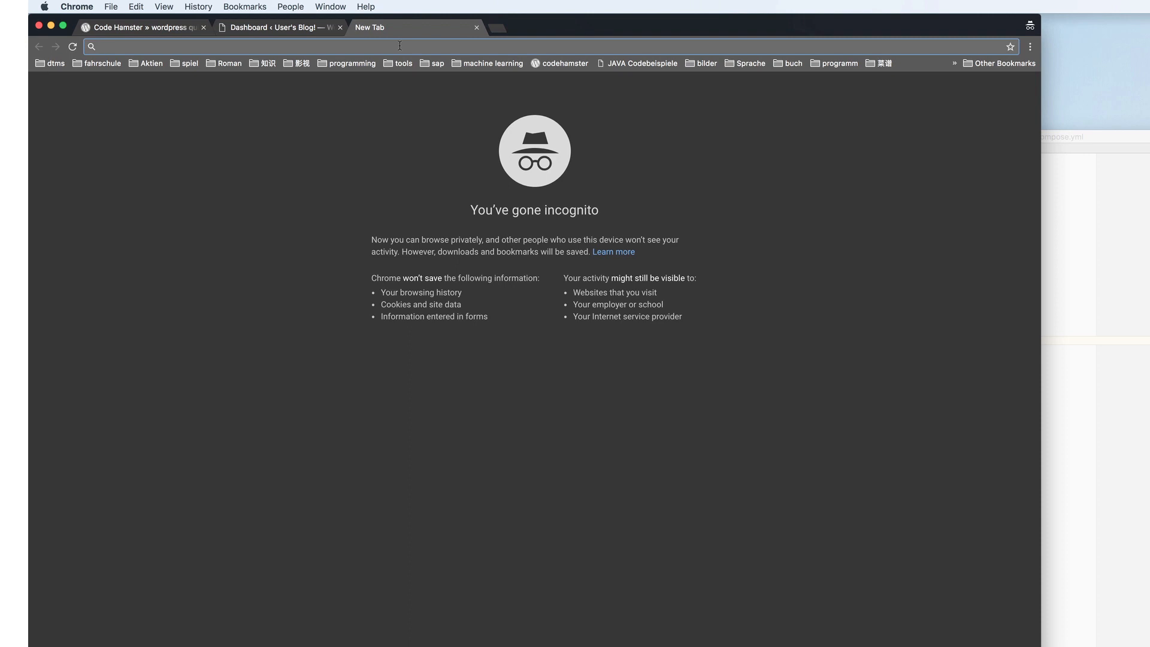
text(localhost)
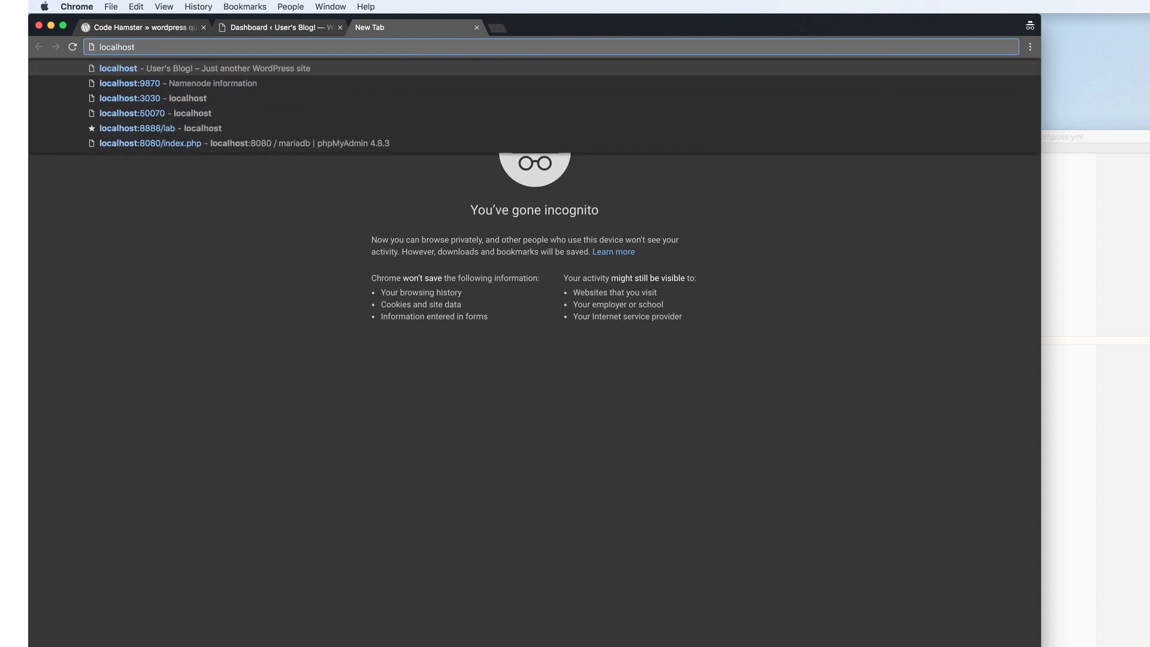
text(:8080)
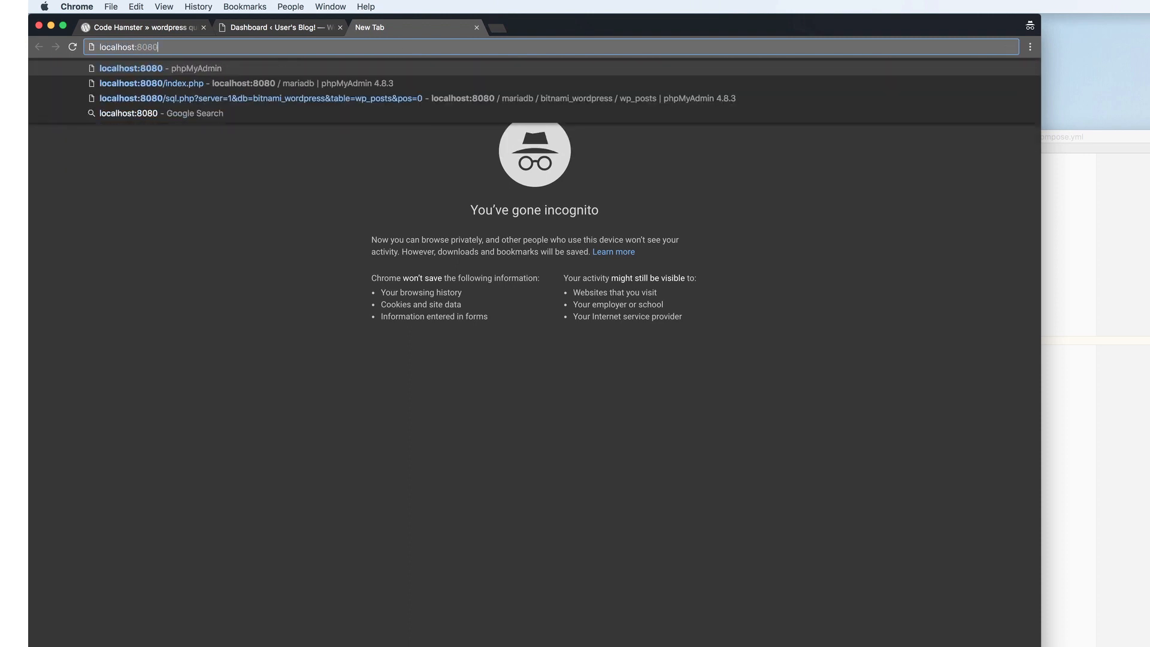
key(Return)
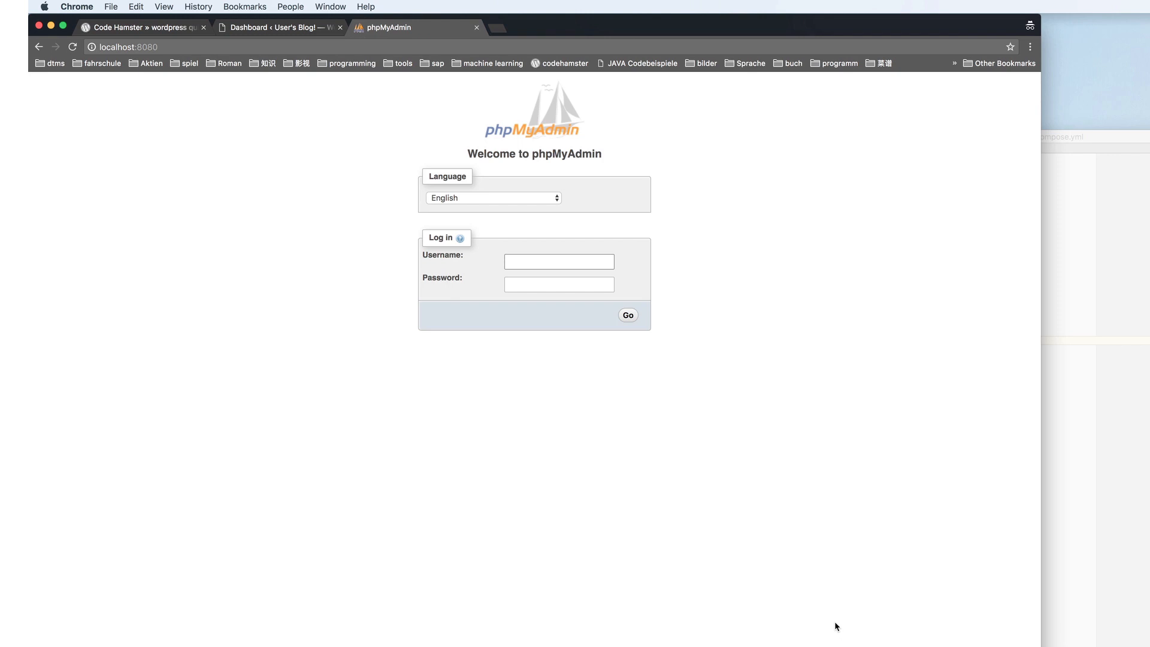
Step: Check the phpMyAdmin port mapping 8080:80 in docker-compose.yml
click(836, 626)
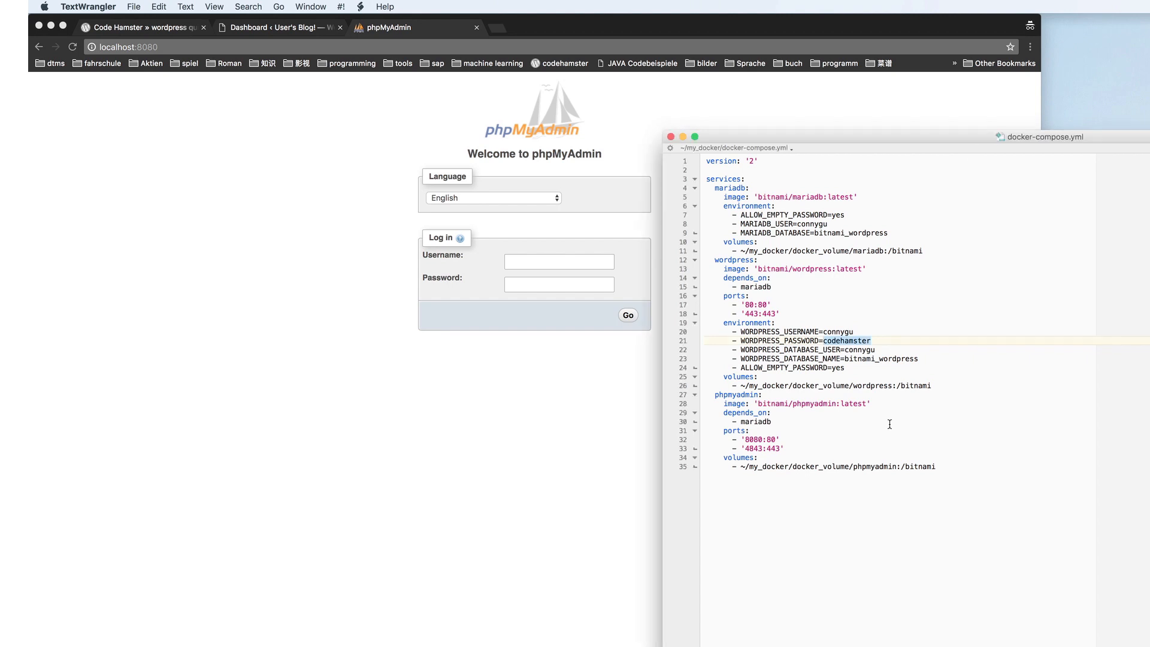
double_click(755, 439)
double_click(770, 440)
click(608, 408)
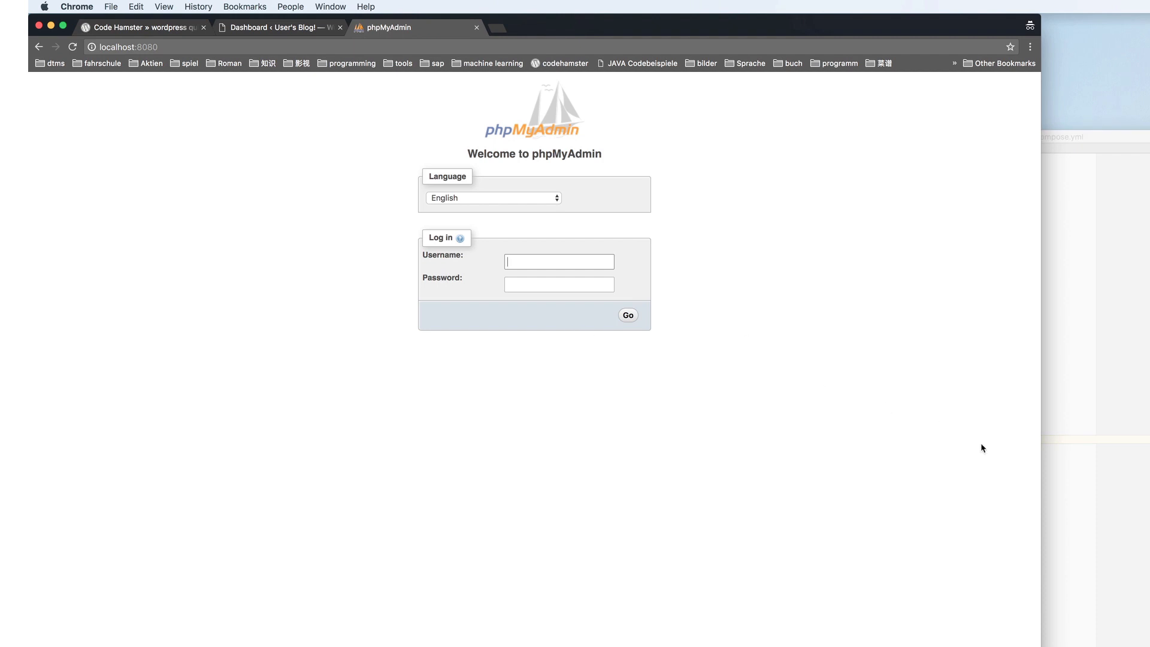
Step: Check the MariaDB user connygu and the ALLOW_EMPTY_PASSWORD yes setting in docker-compose.yml
key(super+Tab)
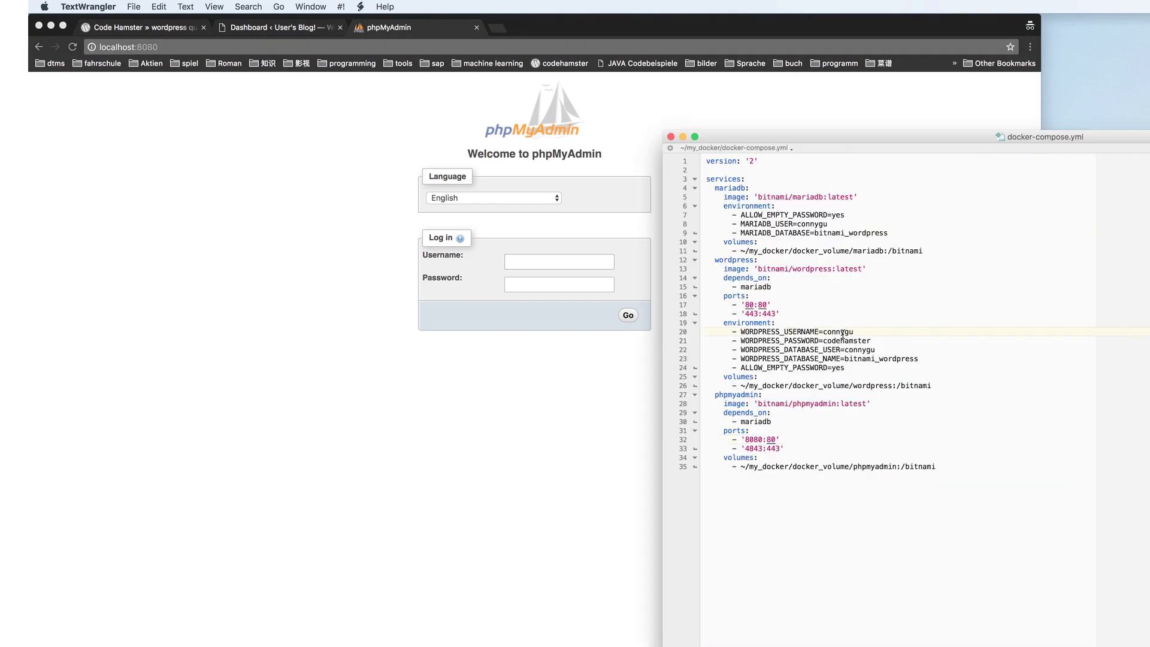
double_click(812, 224)
double_click(837, 215)
drag(740, 214, 835, 216)
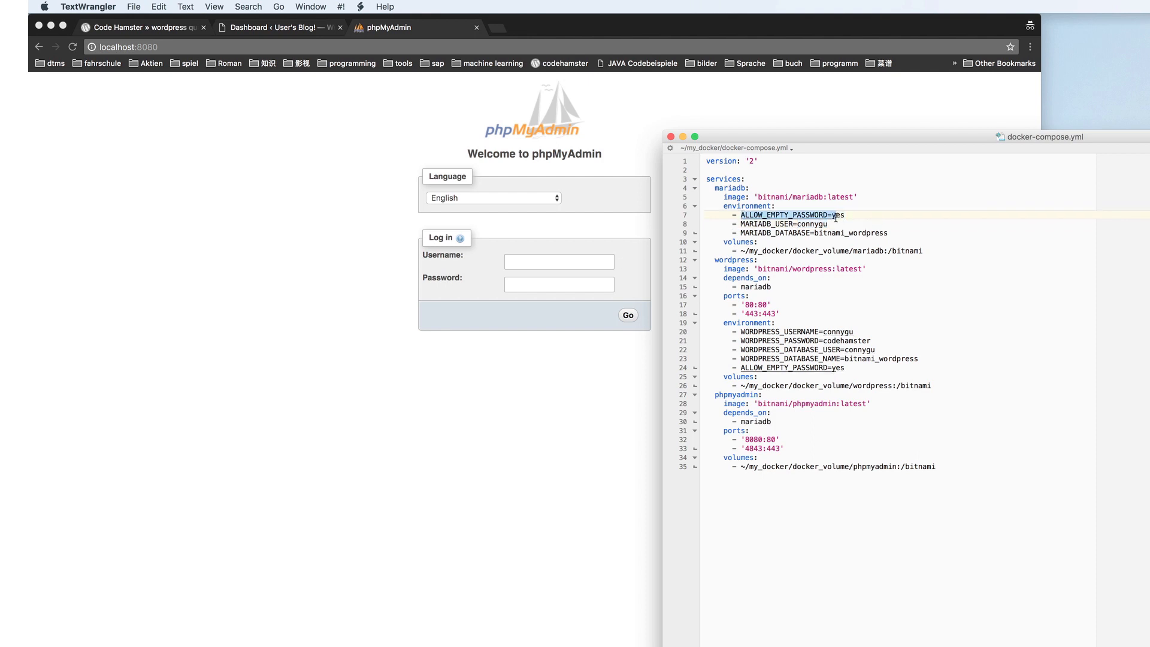
Step: Log in to phpMyAdmin with the username and an empty password
click(581, 267)
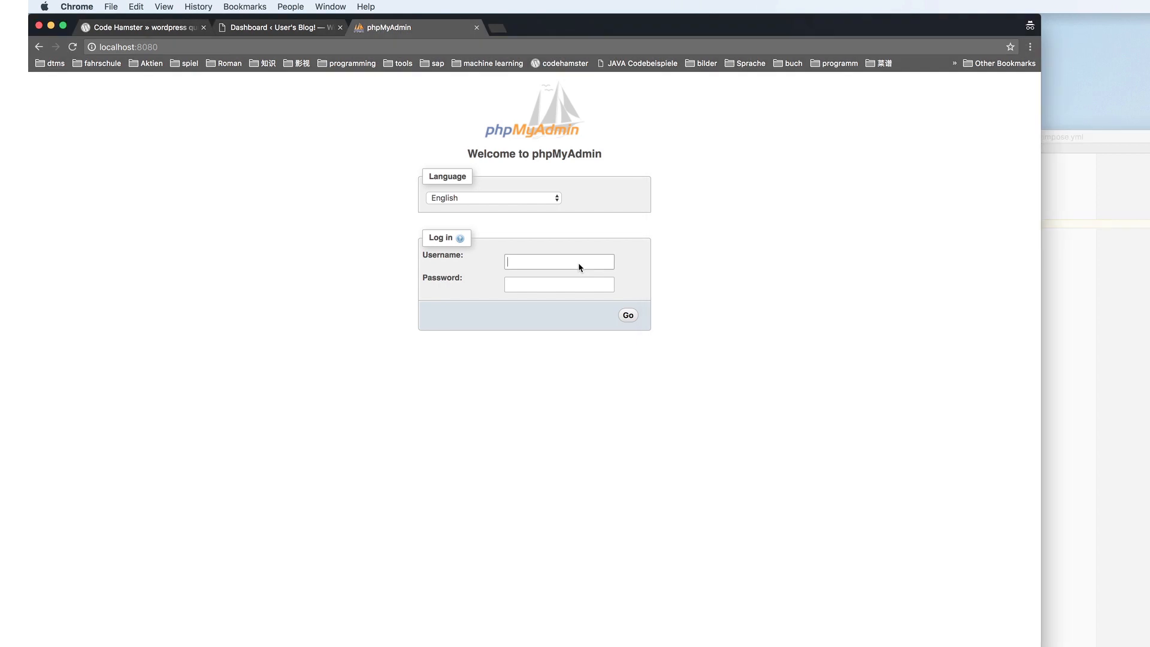
text(connygu)
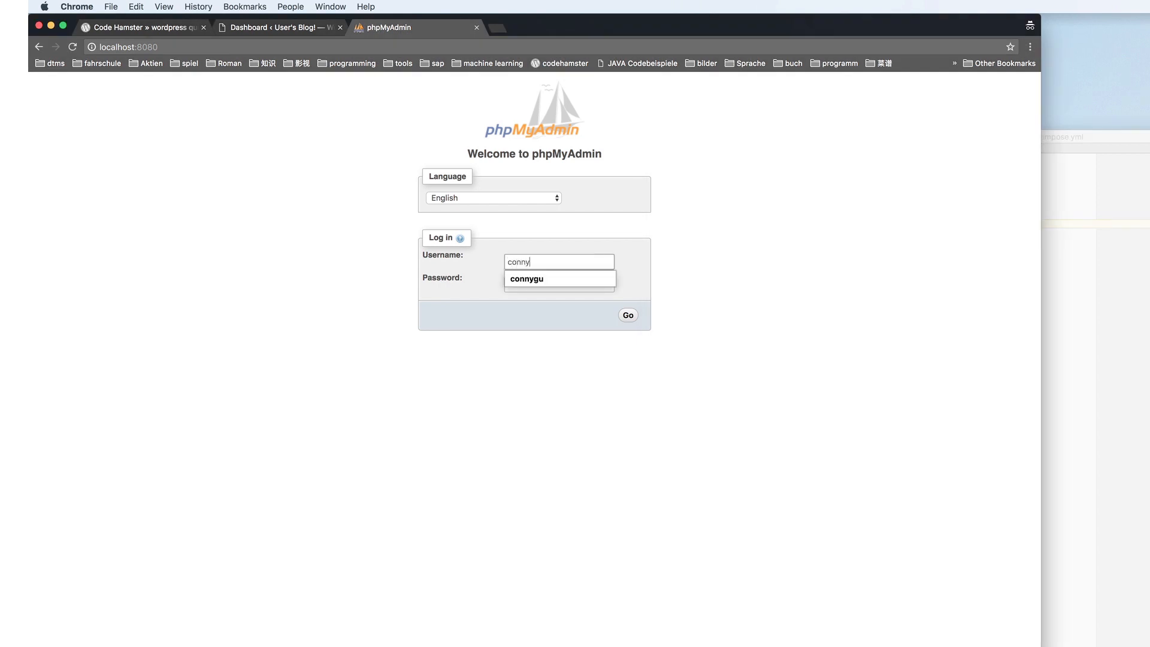
key(Tab)
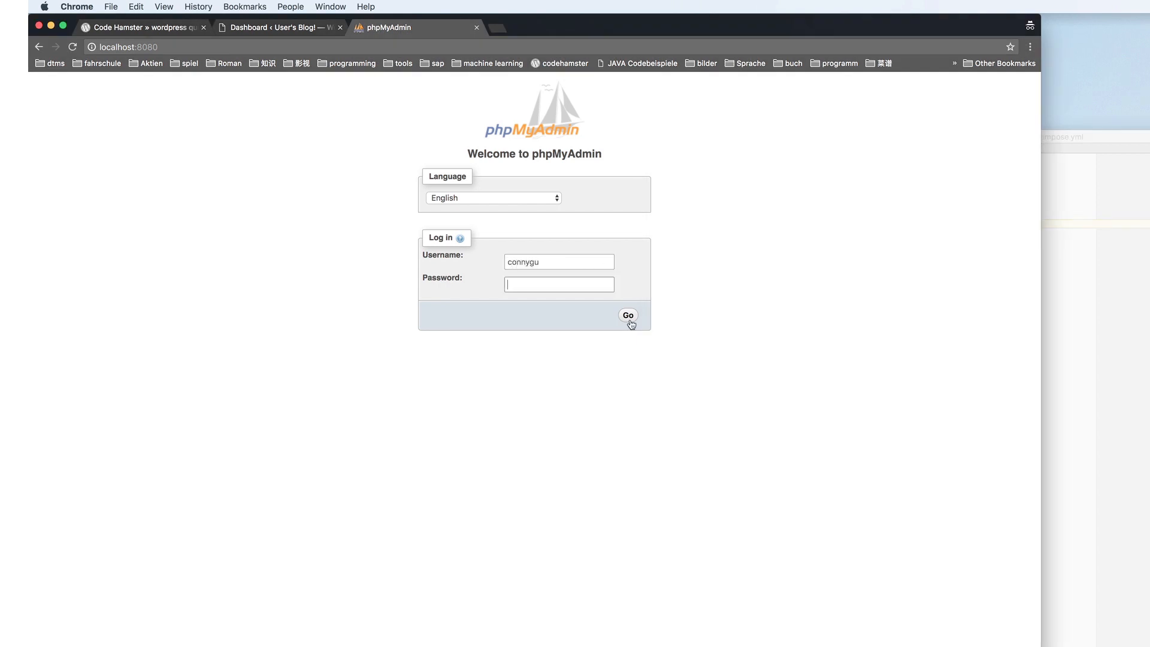
click(628, 315)
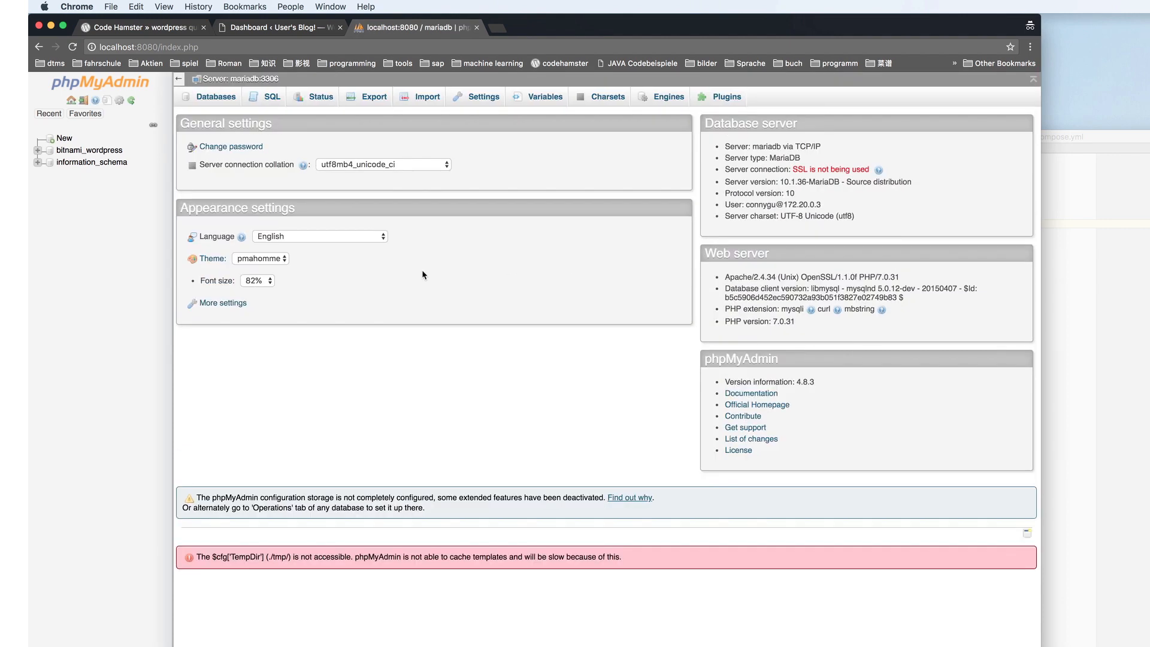
Step: View the bitnami_wordpress database's twelve wp_ tables, then close the phpMyAdmin tab
click(105, 153)
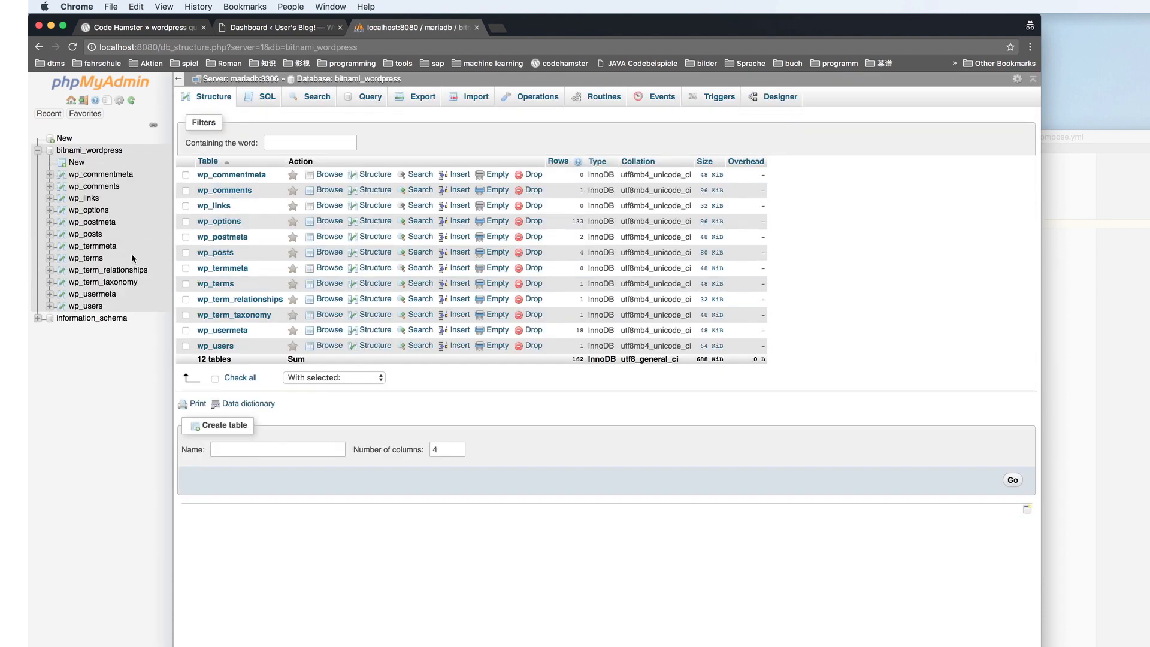
click(477, 27)
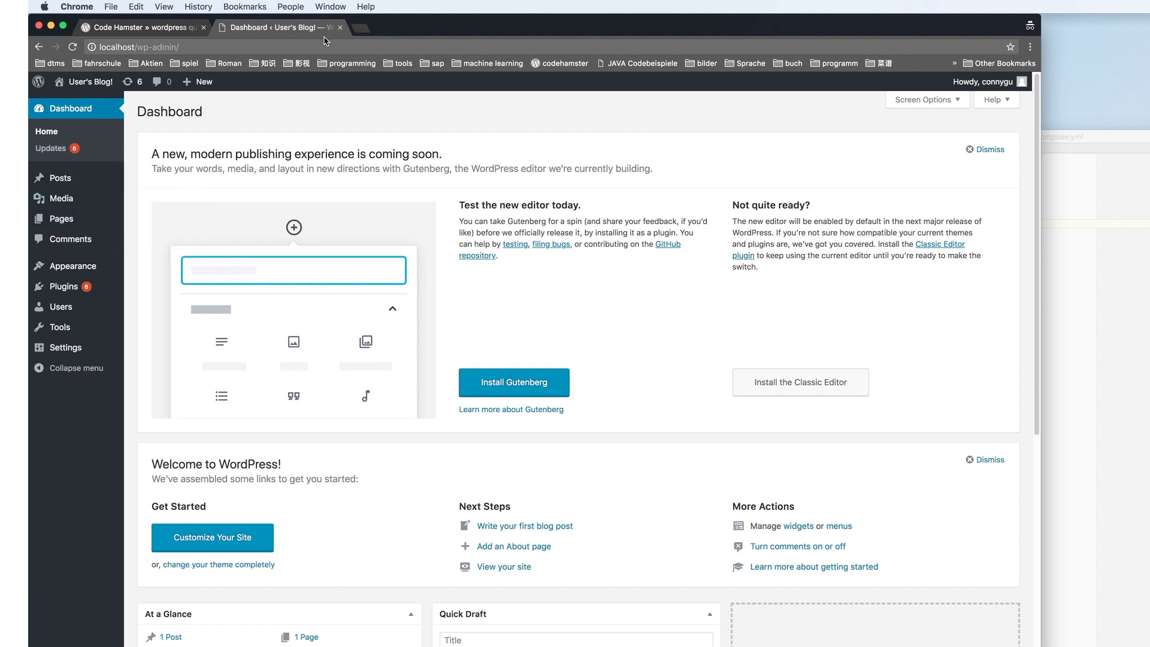
Step: Review the tutorial's docker-compose stop command on the Code Hamster page, then switch to the terminal
click(135, 27)
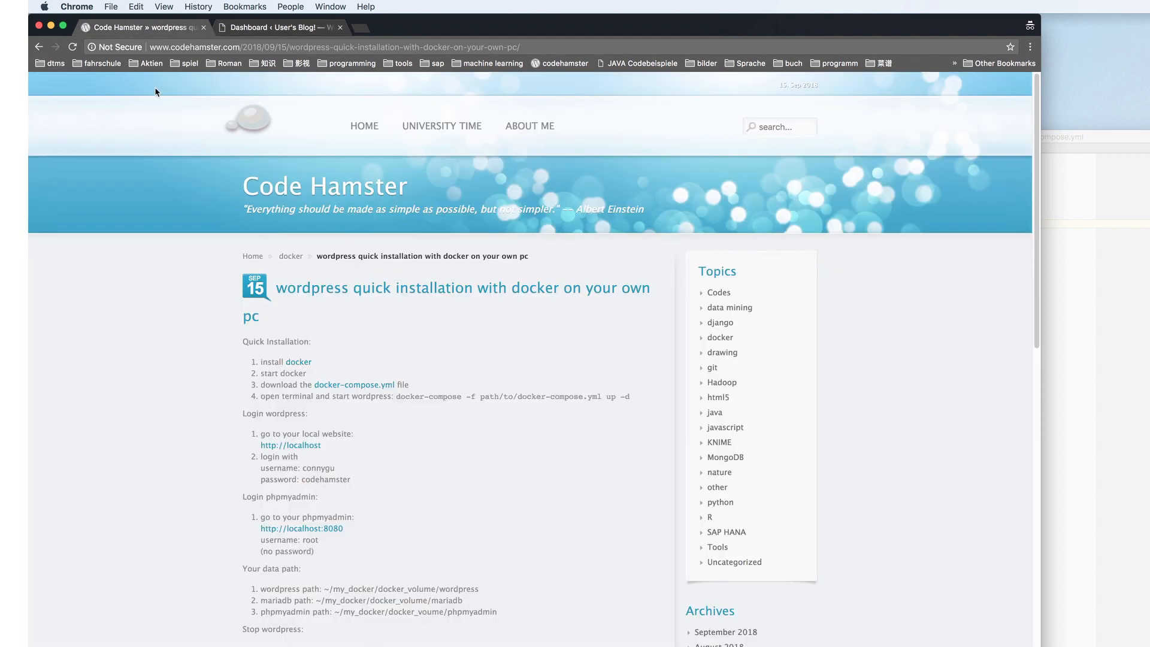
scroll(388, 589, down, 2)
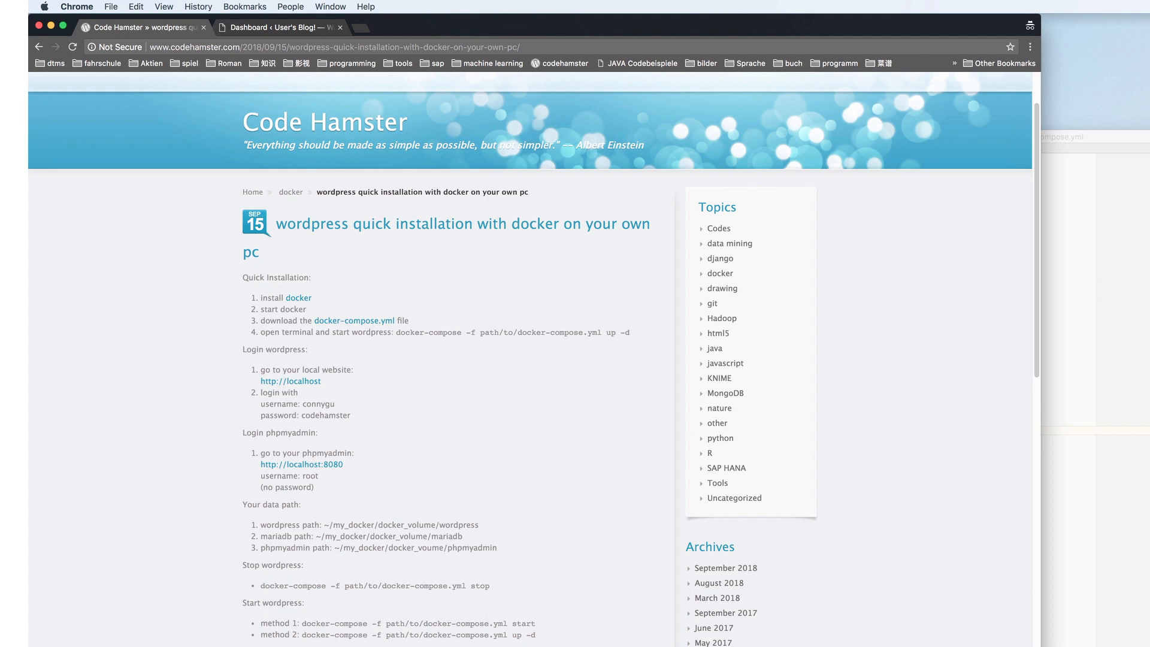
scroll(364, 590, down, 1)
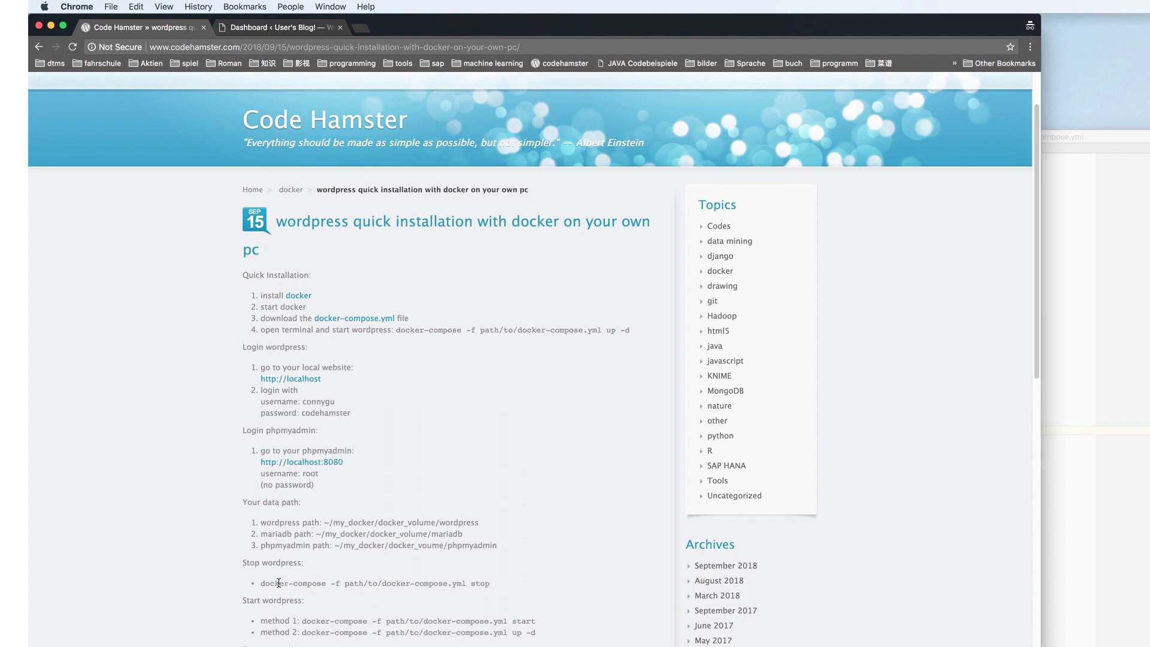
drag(262, 583, 490, 585)
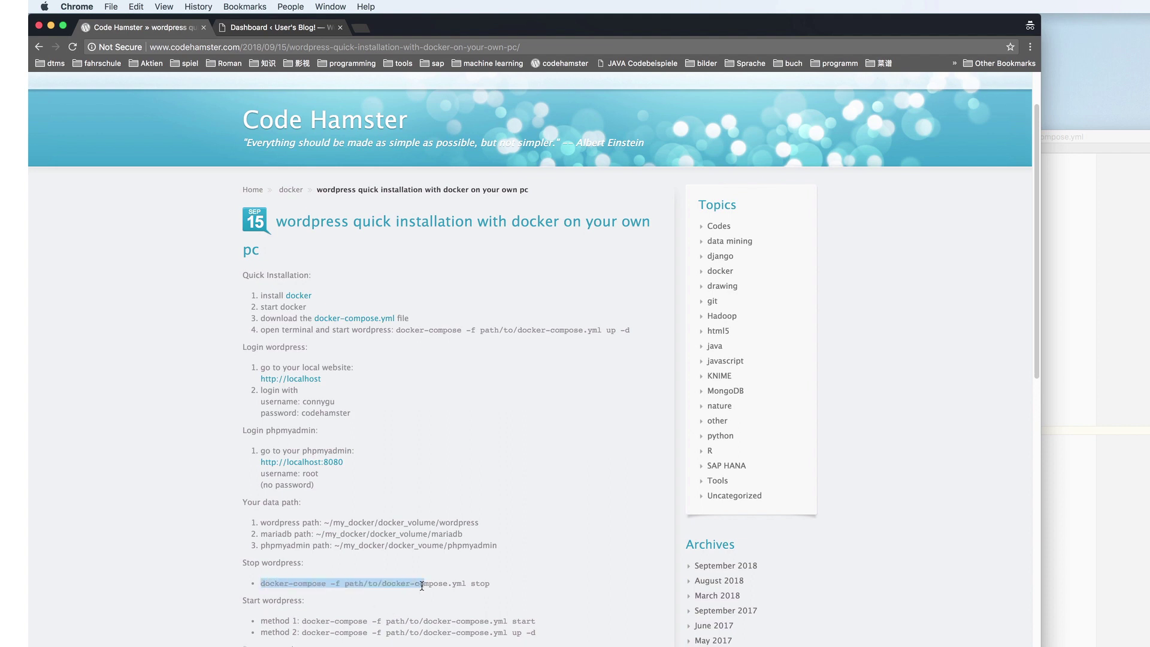
click(494, 583)
scroll(495, 583, down, 1)
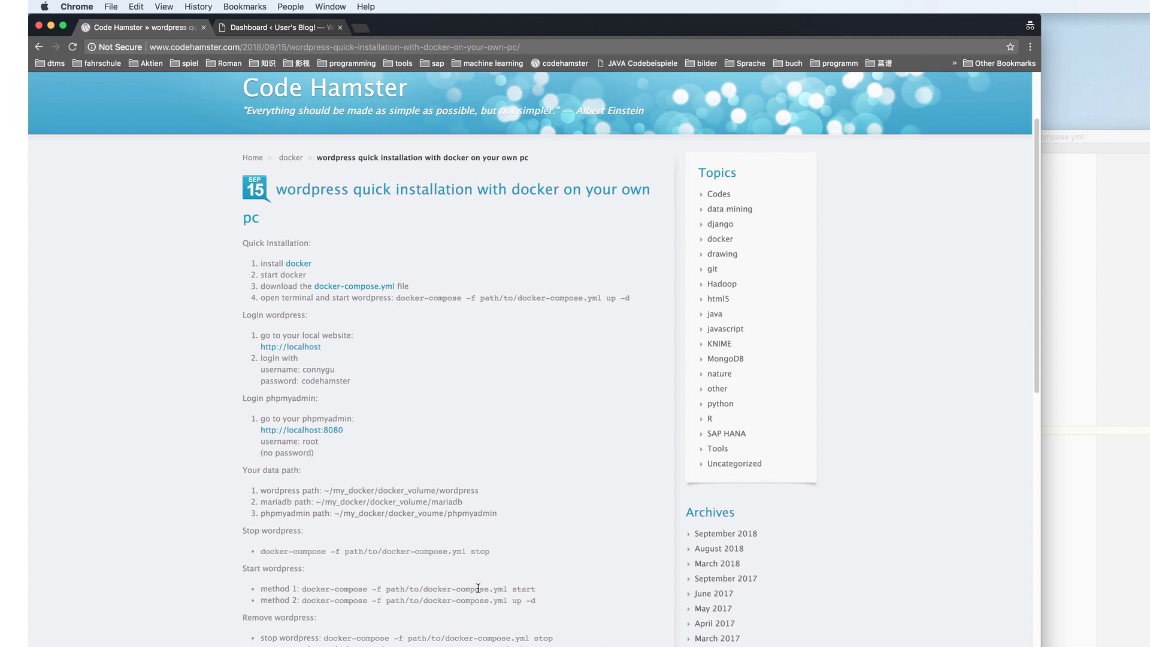
scroll(477, 587, down, 1)
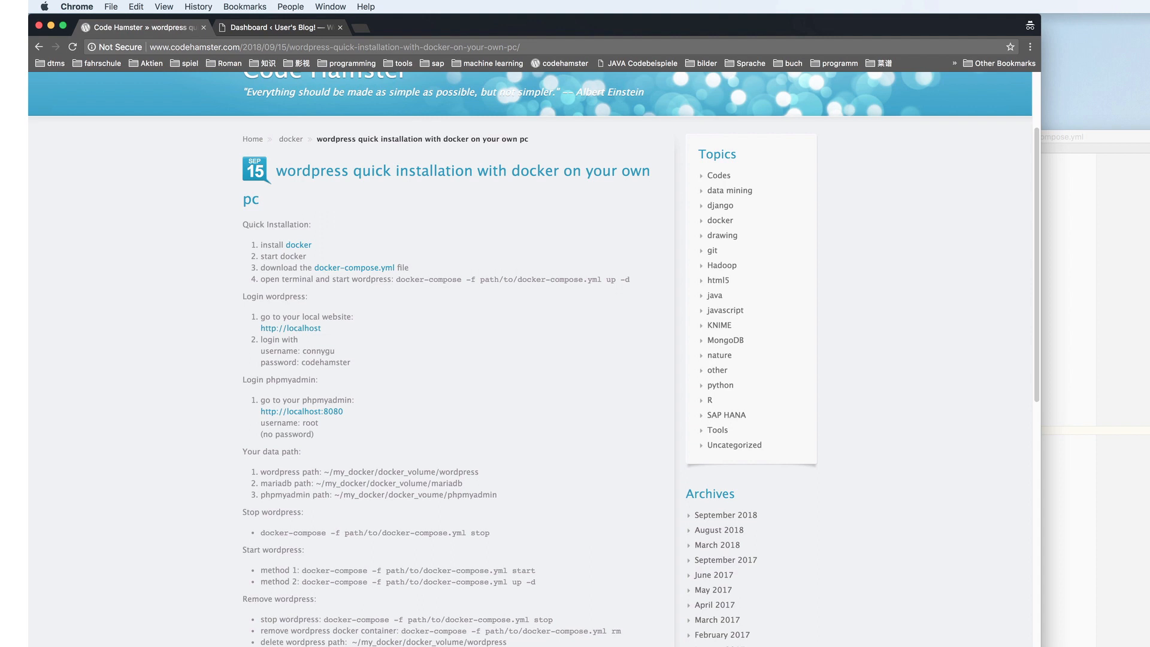
key(super+Tab)
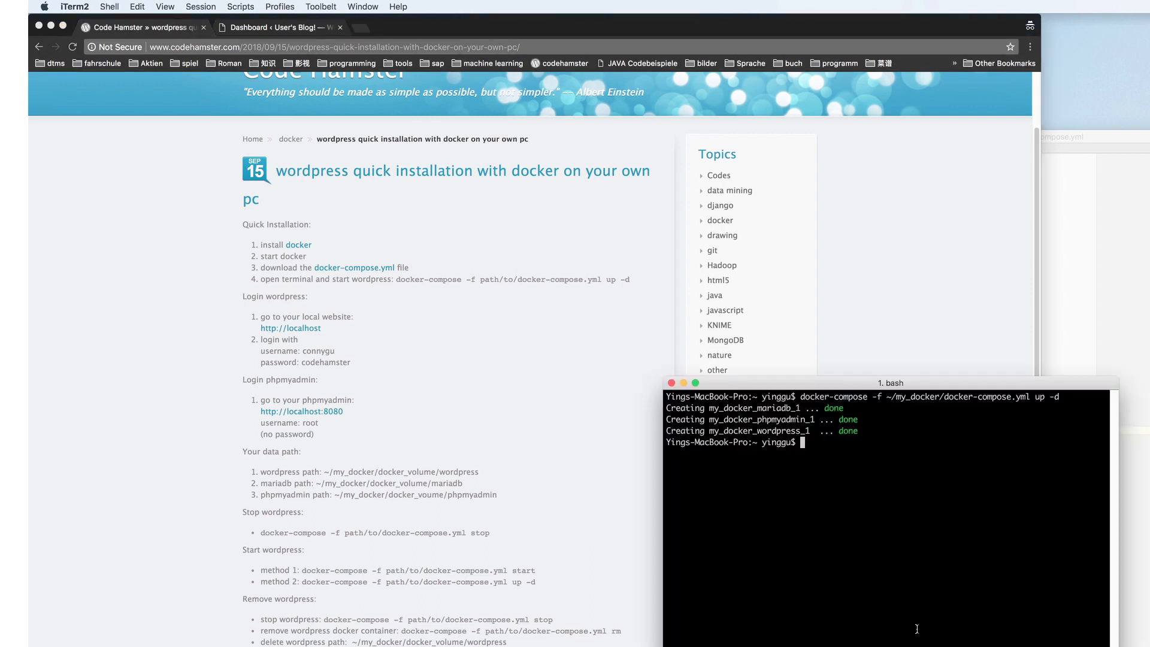
Step: Run docker-compose -f ~/my_docker/docker-compose.yml stop to stop the three containers
drag(850, 383, 848, 327)
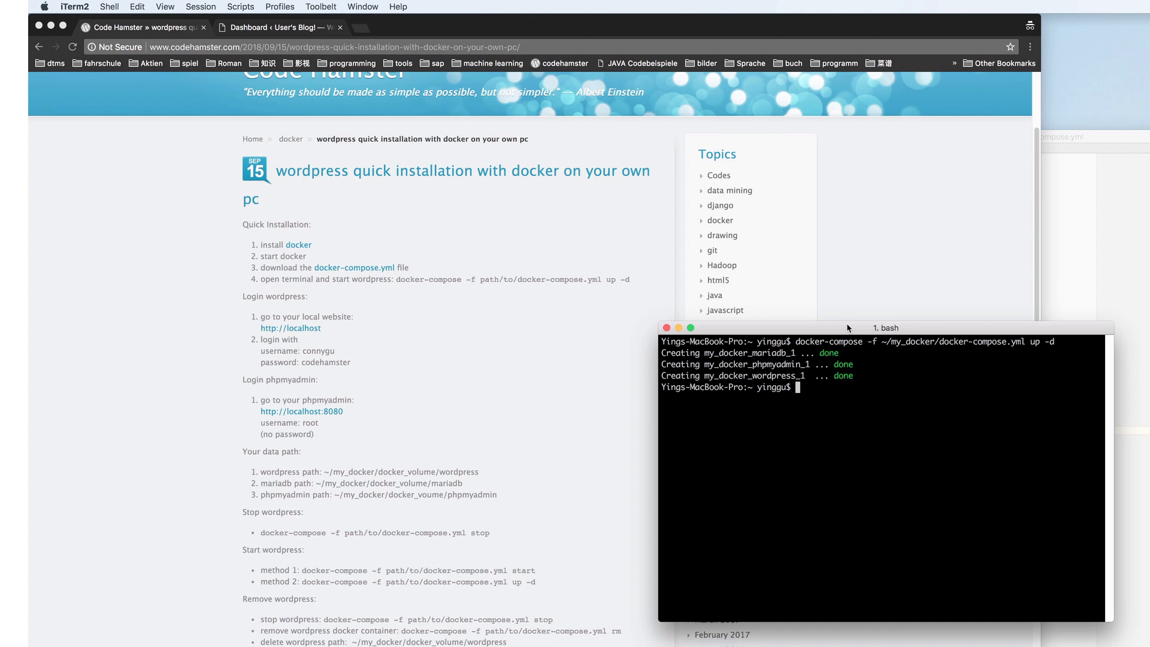
text(docer)
key(BackSpace)
key(BackSpace)
text(ker-compos)
text(e)
text(-f ~/my_docker/docker-compose.yml up -d)
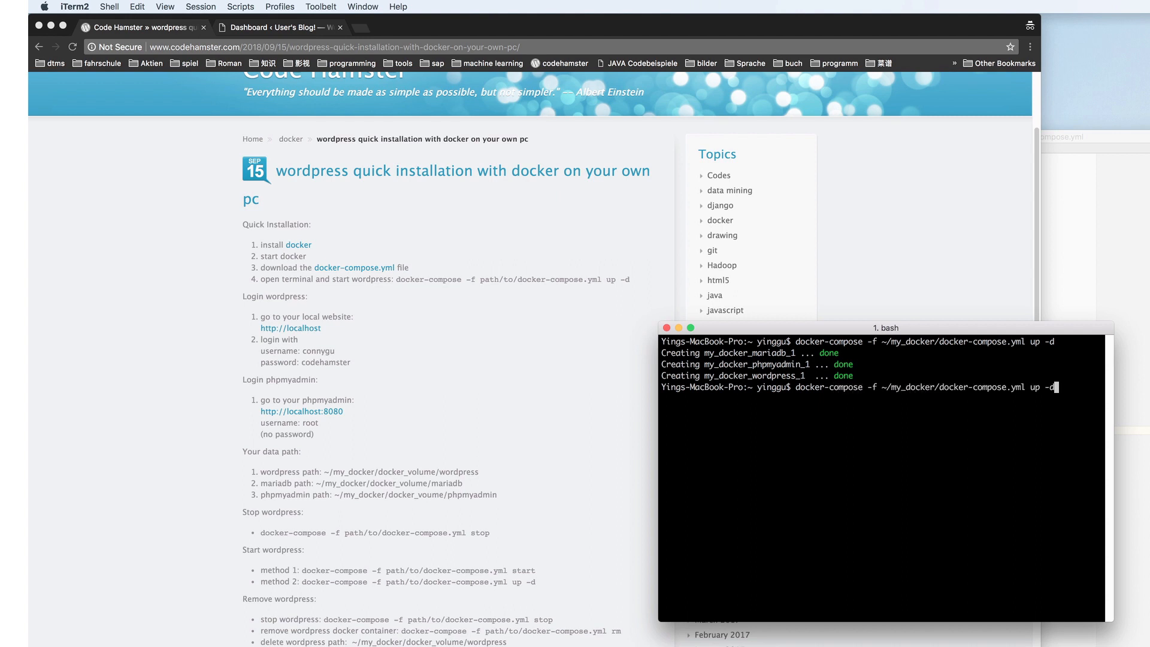
key(BackSpace)
key(BackSpace)
key(BackSpace)
key(BackSpace)
key(BackSpace)
text(stop)
key(Return)
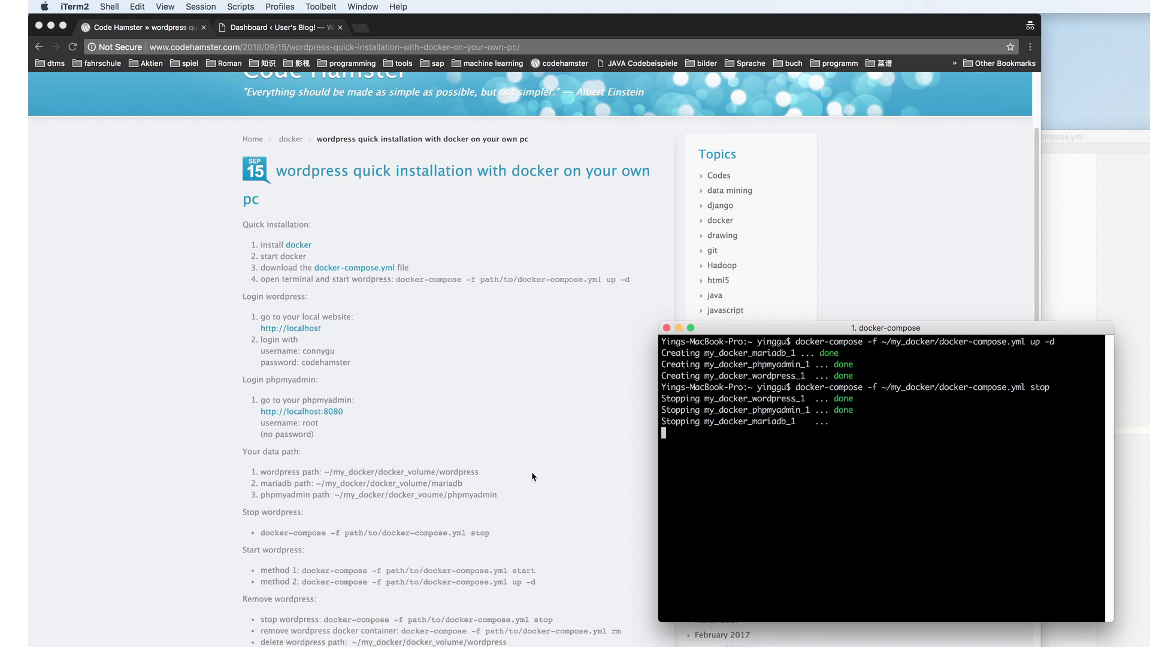
scroll(525, 491, down, 1)
scroll(525, 491, down, 4)
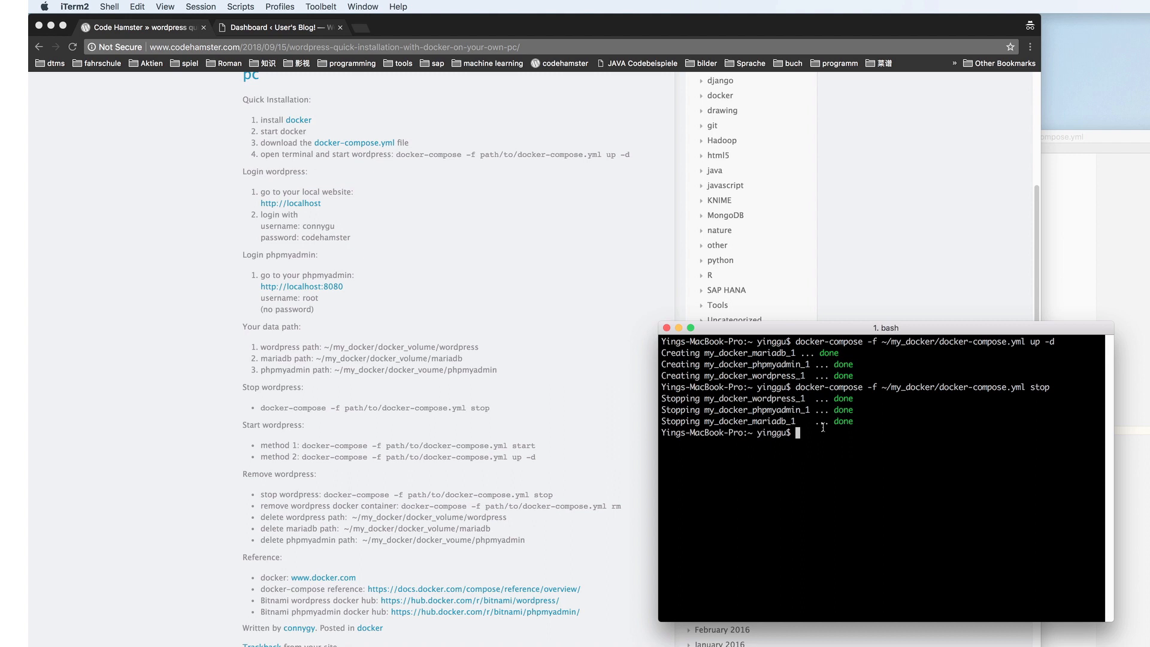
Step: Run docker-compose -f ~/my_docker/docker-compose.yml up -d to restart mariadb, phpmyadmin and wordpress
click(541, 458)
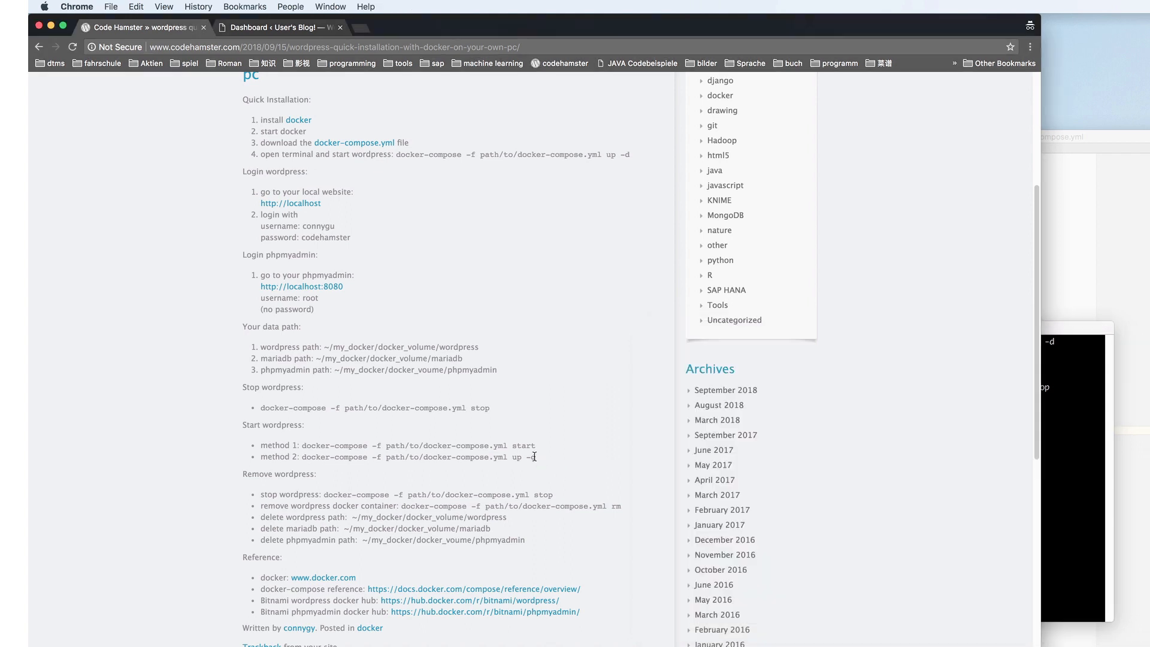
drag(537, 457, 300, 457)
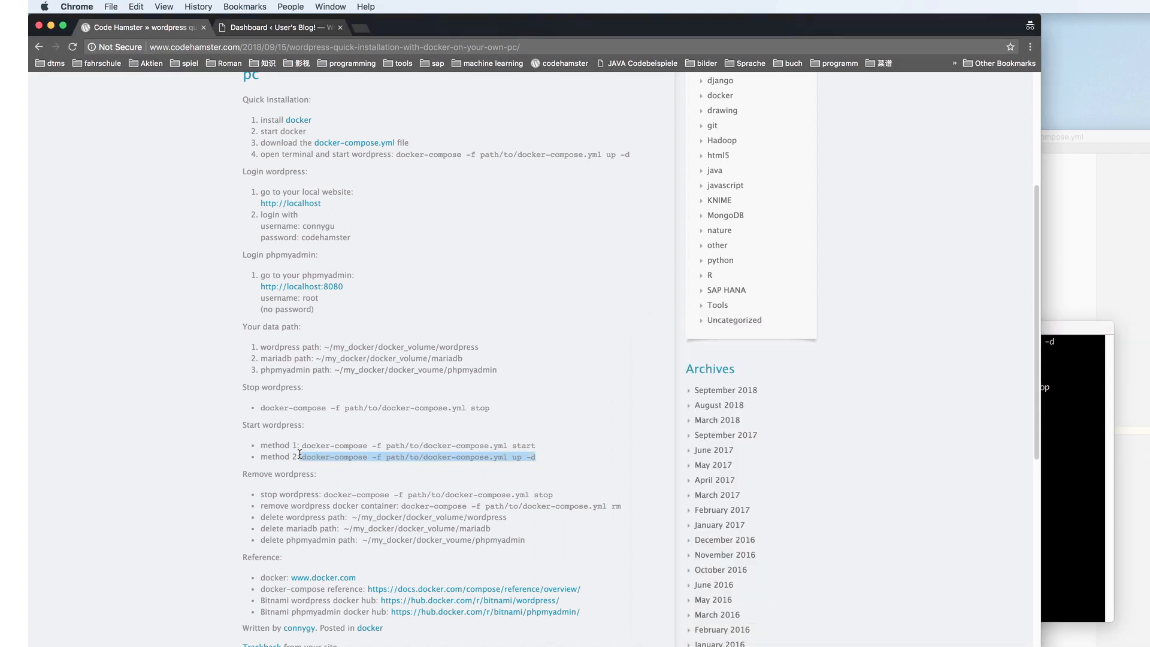
click(1087, 454)
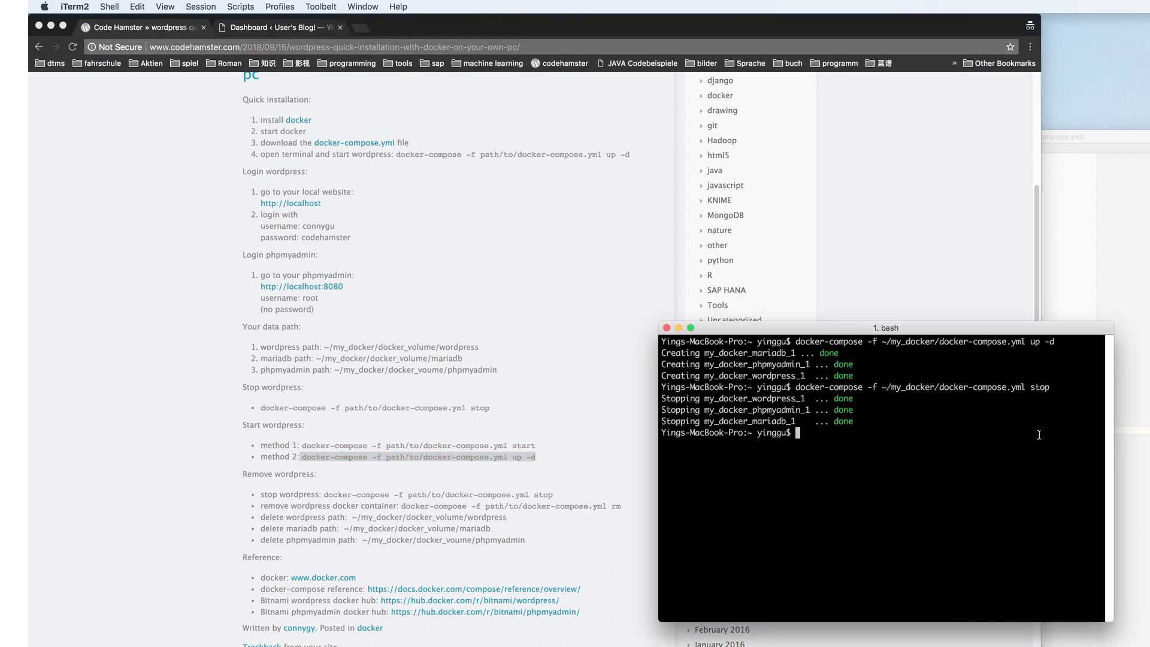
key(Up)
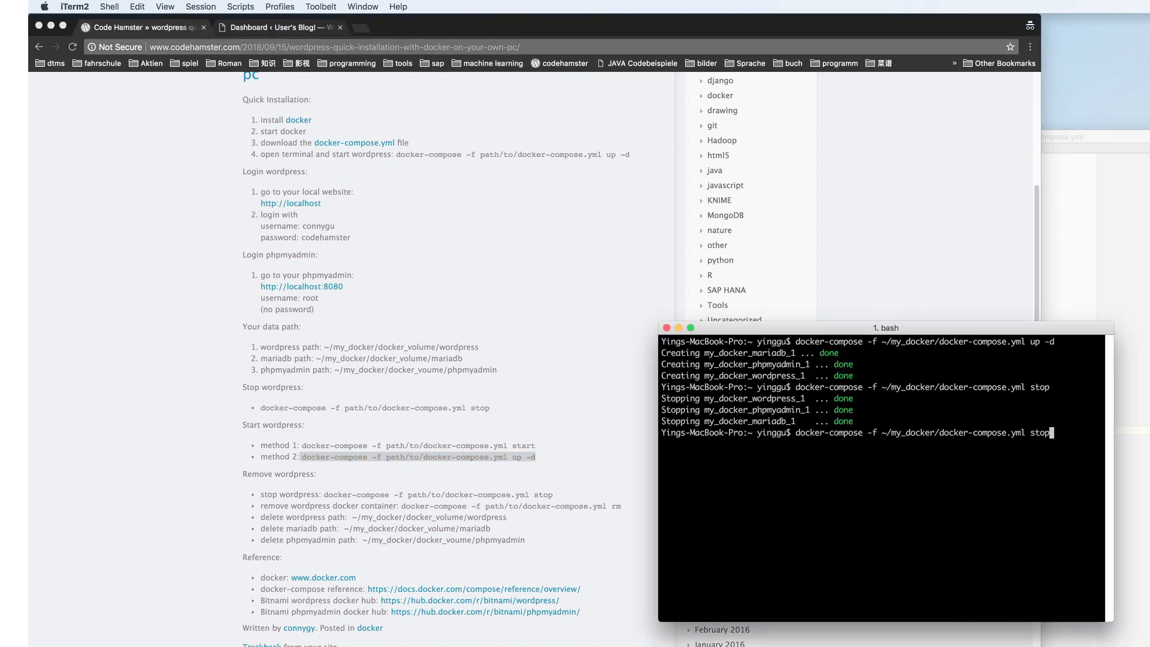
key(BackSpace)
key(BackSpace)
key(BackSpace)
key(BackSpace)
text(up -d)
key(Return)
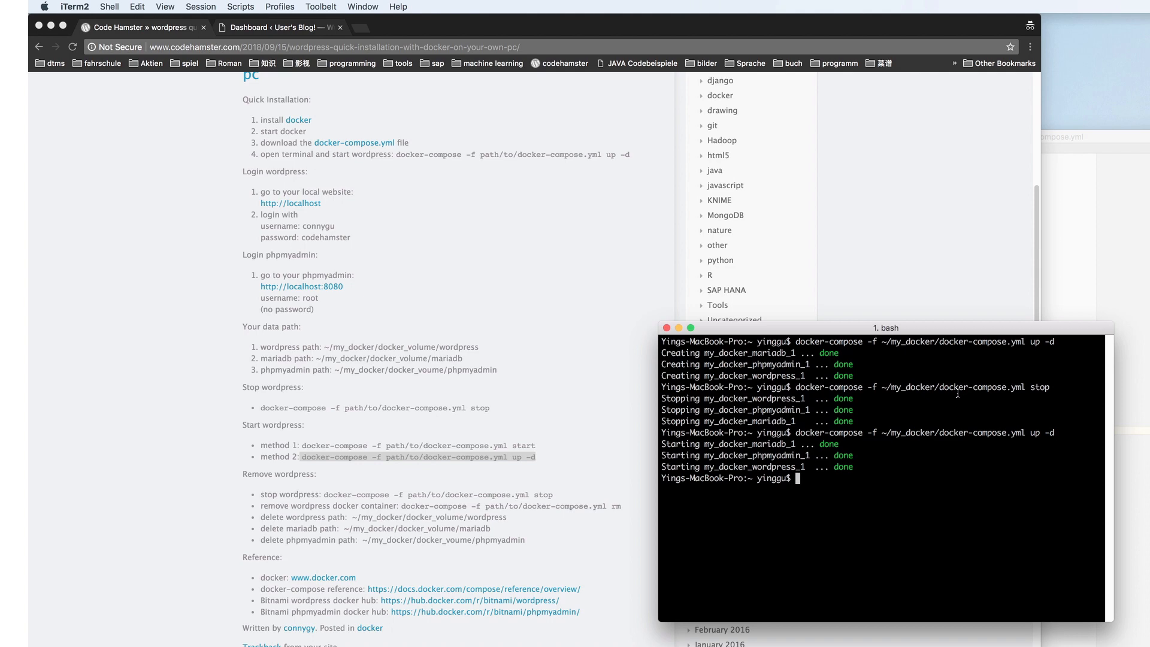
Step: Reload the WordPress dashboard at localhost, then return to the Code Hamster tutorial
click(258, 29)
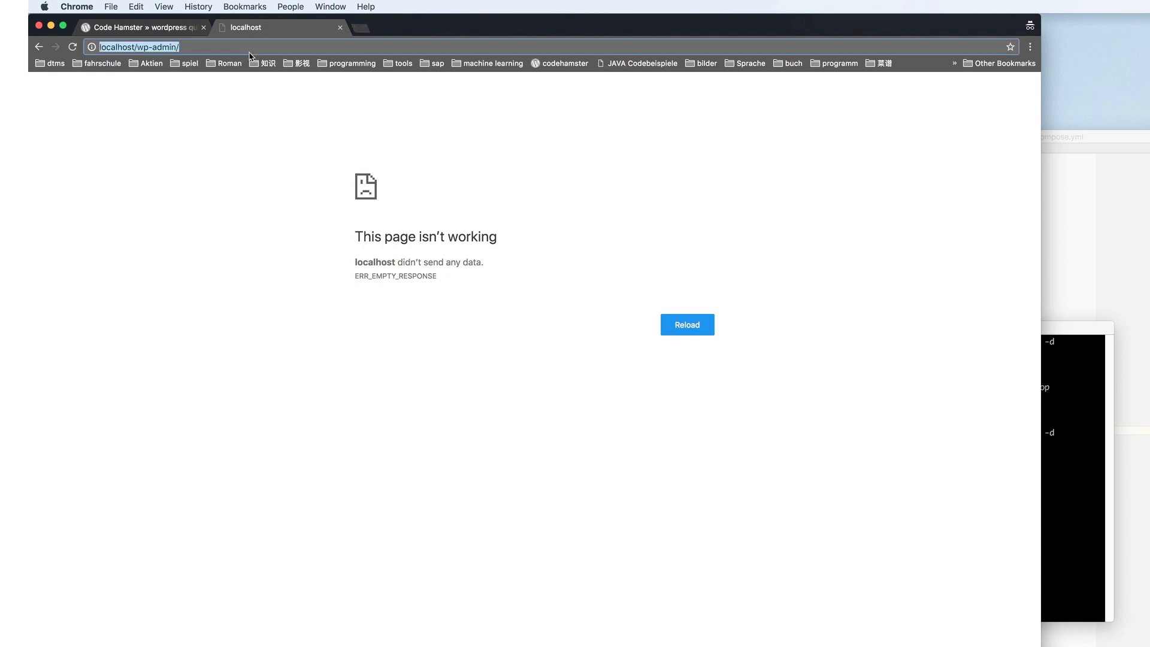
drag(137, 46, 179, 47)
key(Return)
key(BackSpace)
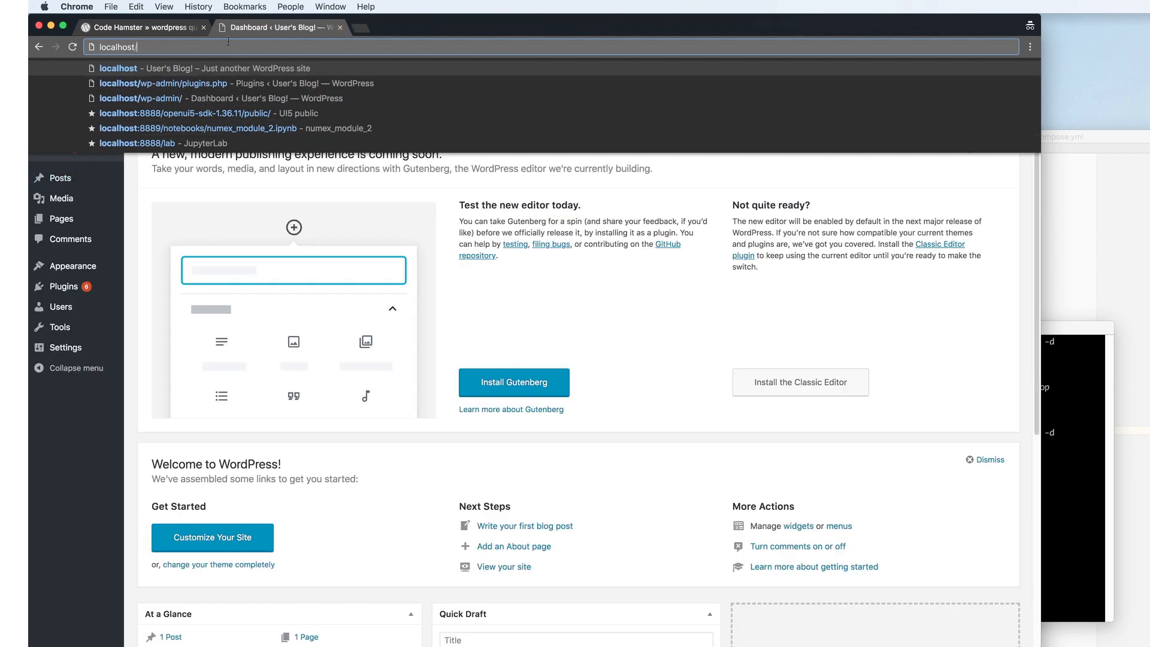
click(143, 28)
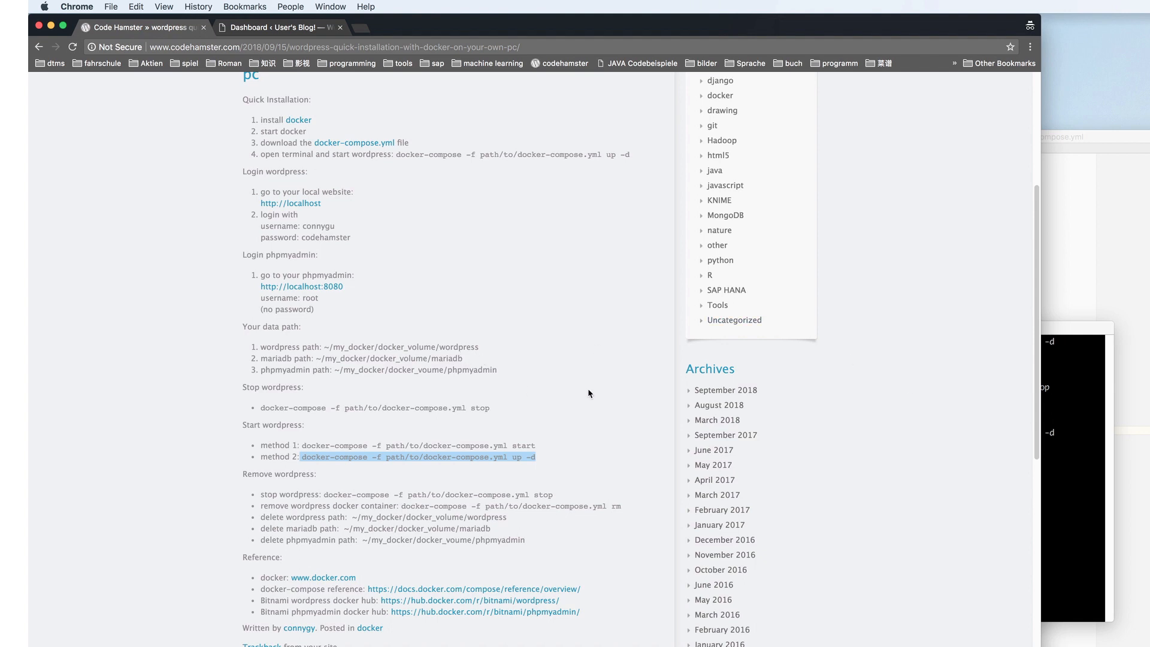
Step: Check the tutorial page and bring the terminal back to the front
click(1090, 472)
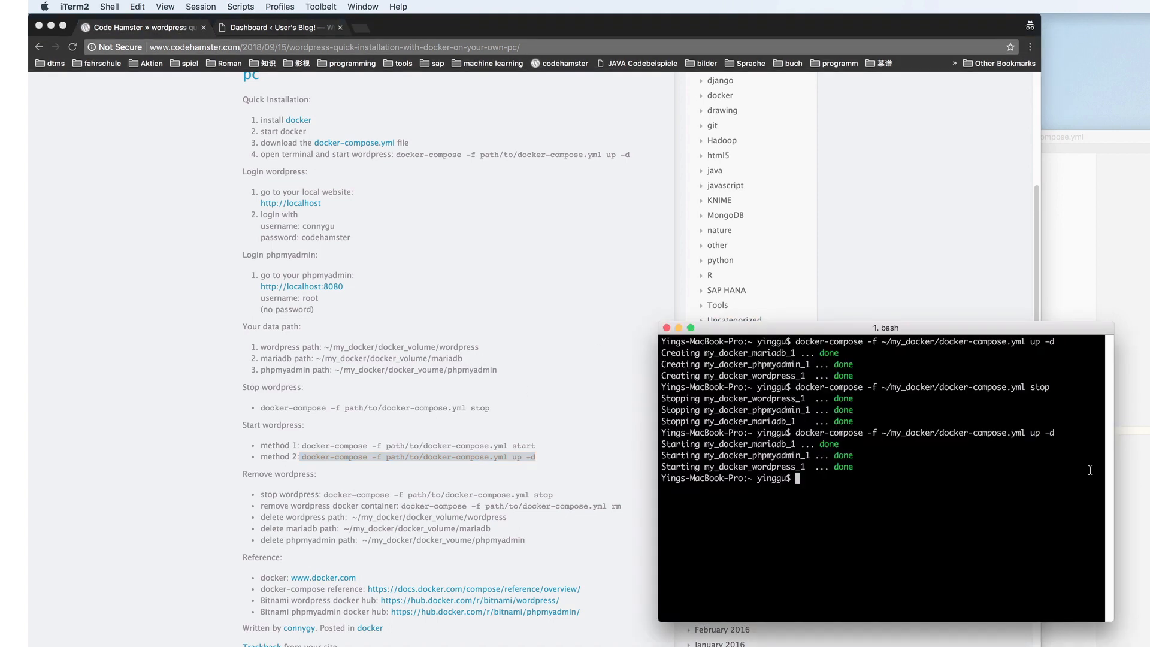
click(527, 485)
click(528, 486)
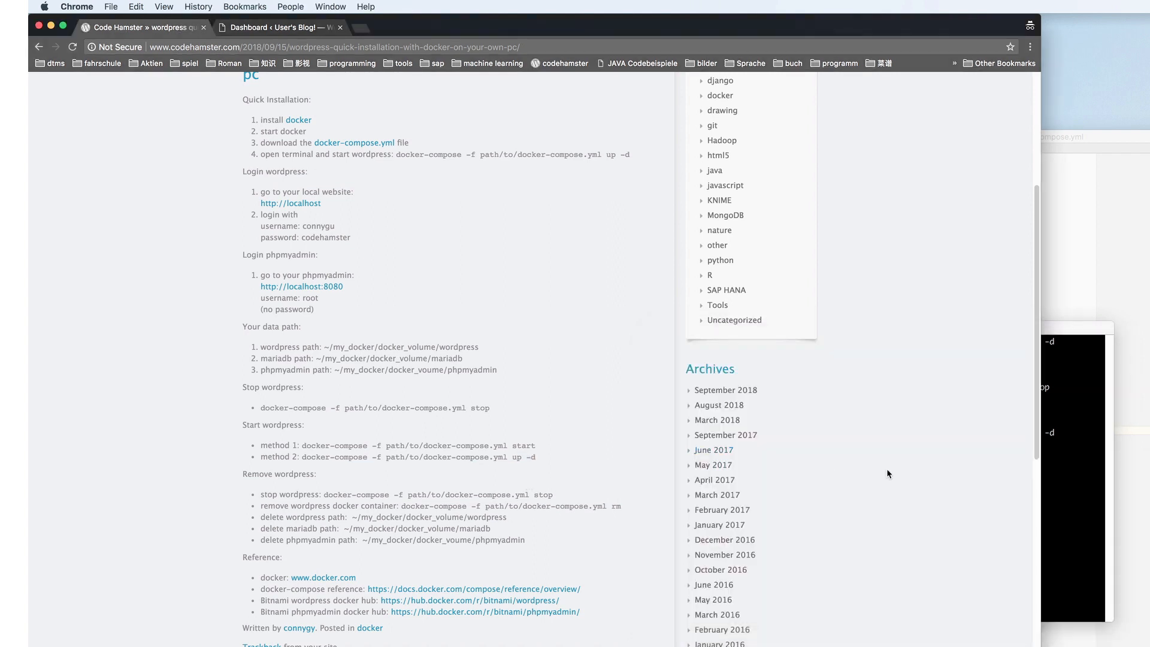
click(1049, 491)
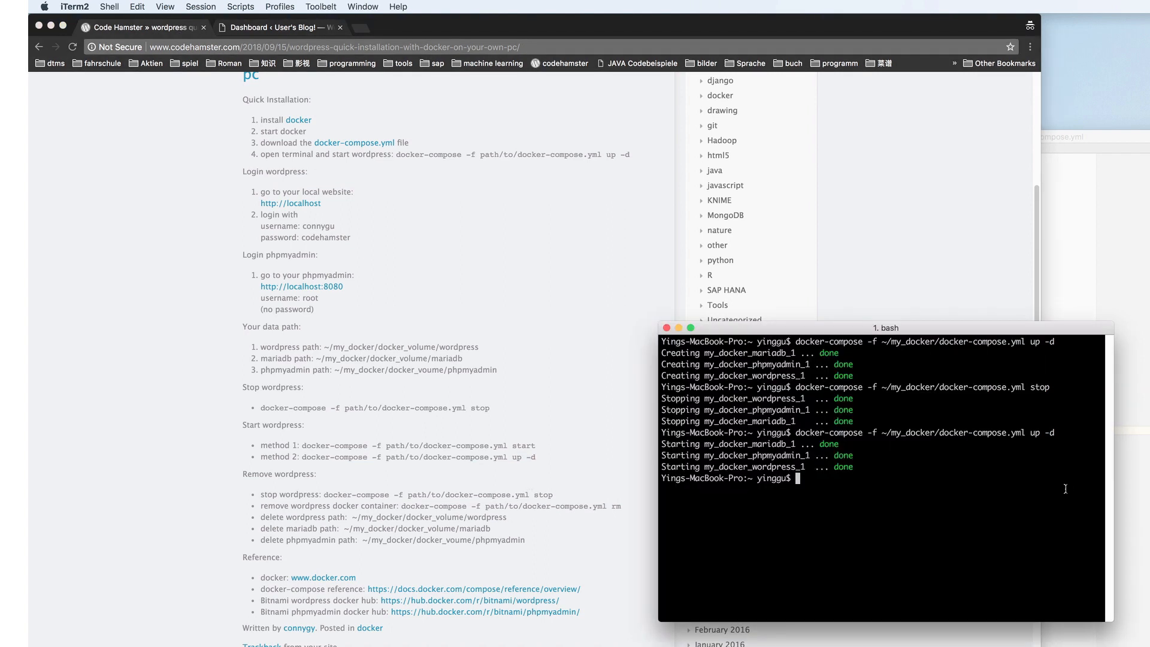
Step: Run docker-compose stop again to stop wordpress, phpmyadmin and mariadb
key(Up)
key(BackSpace)
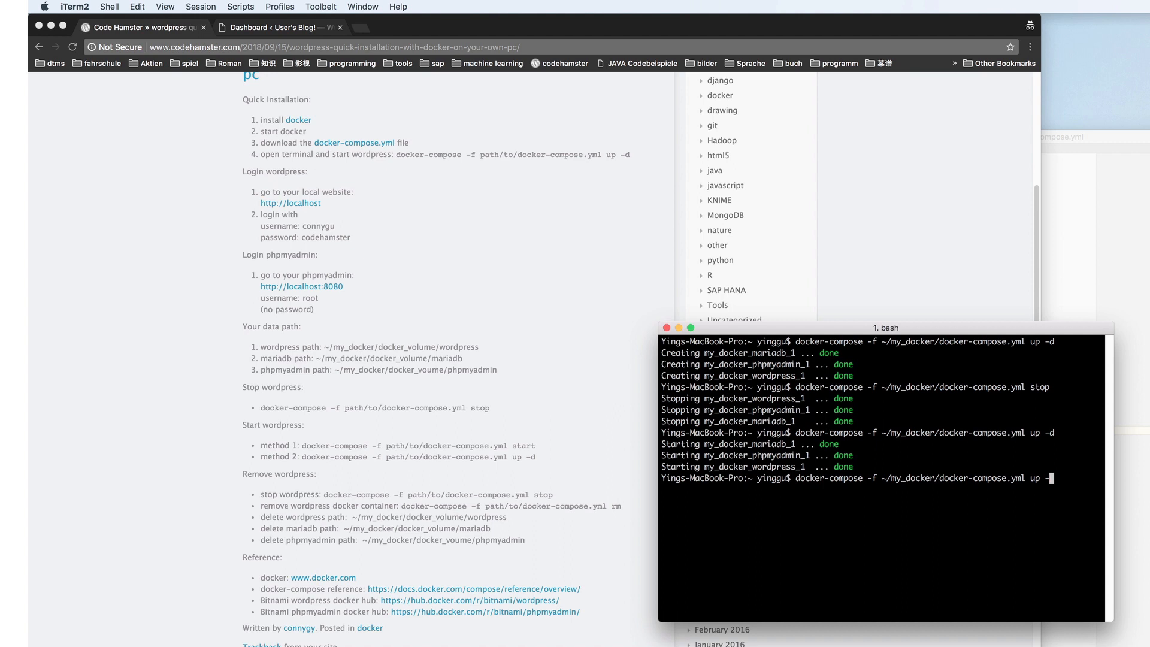
key(BackSpace)
key(BackSpace)
key(BackSpace)
text(stop)
key(Return)
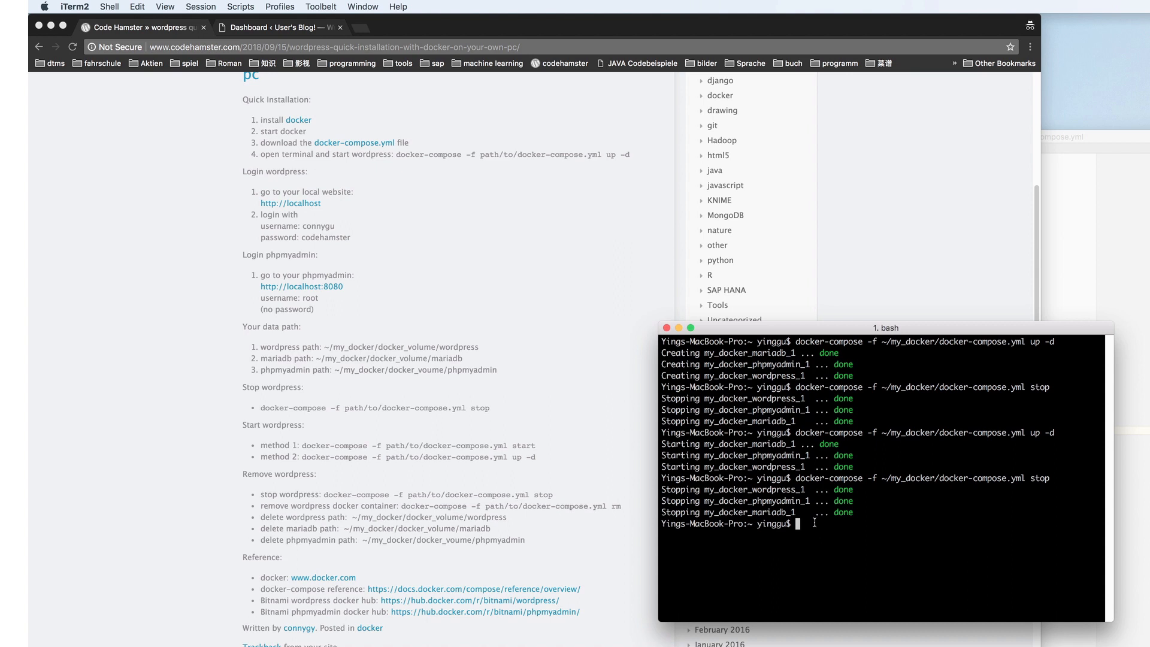
Step: Edit the recalled command to docker-compose rm and close the localhost tab in Chrome
key(Up)
key(BackSpace)
key(BackSpace)
key(BackSpace)
text(r)
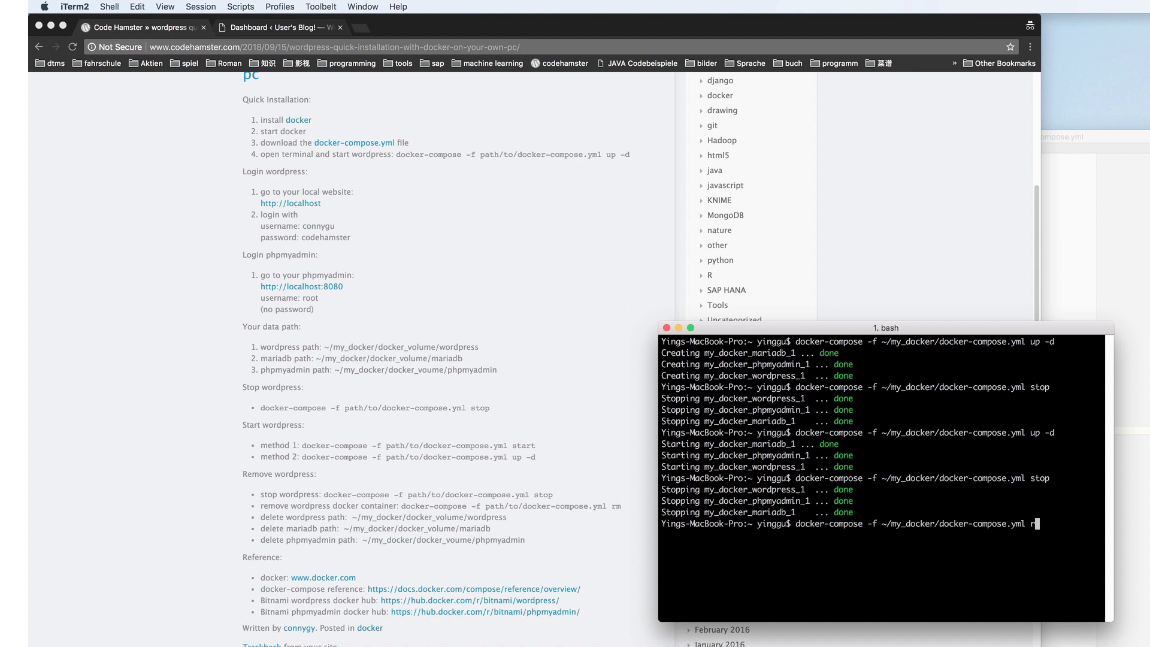
text(m)
click(252, 27)
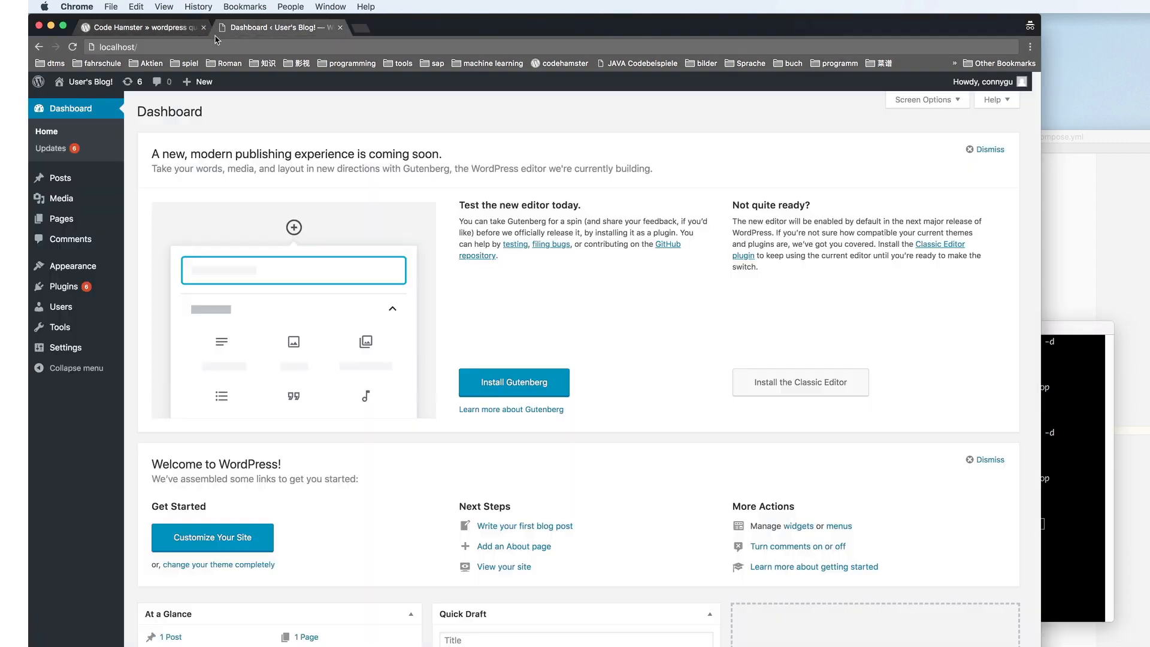
click(72, 47)
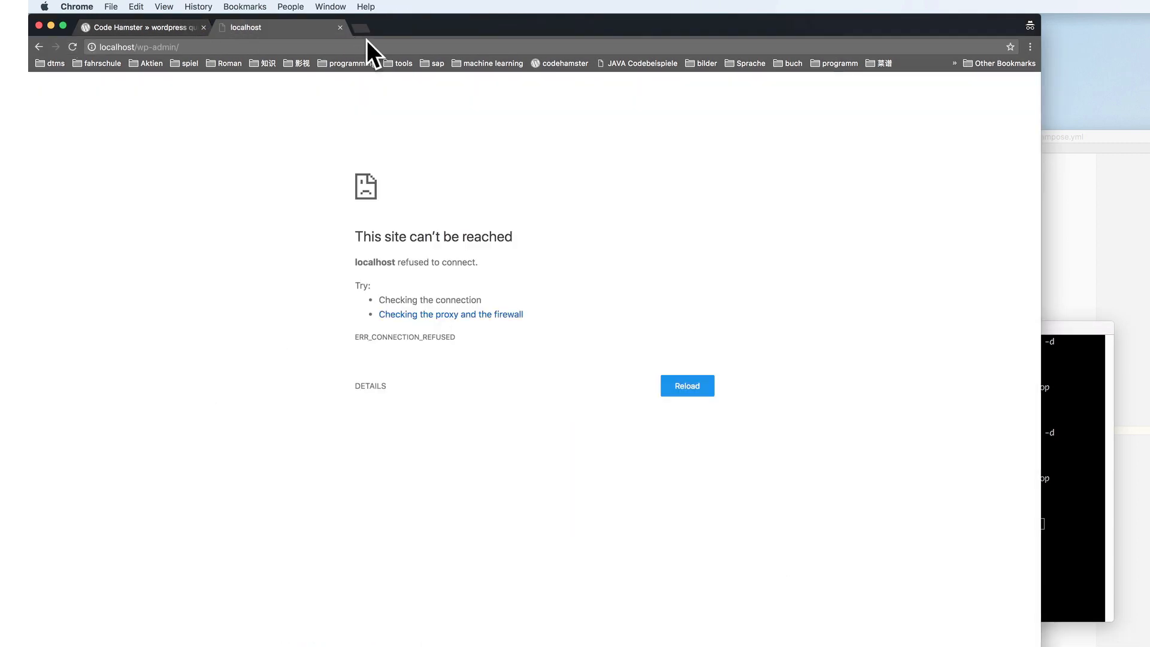
click(341, 27)
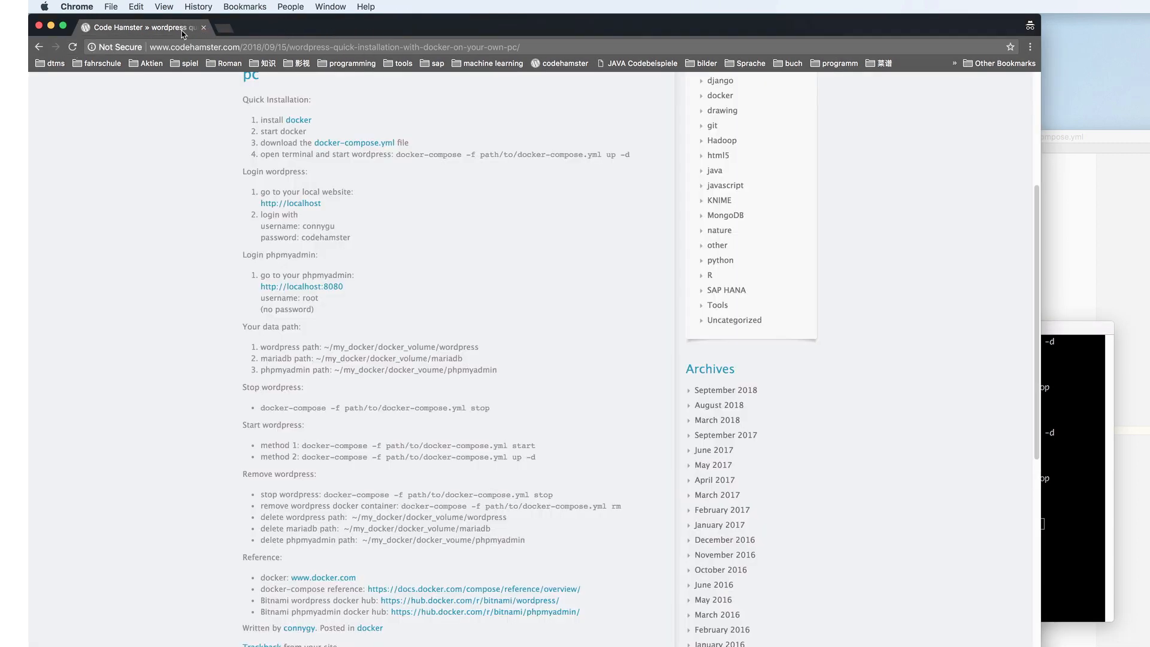
Step: Run docker-compose rm and answer y to remove the three containers, then switch to Finder
click(1054, 516)
key(Return)
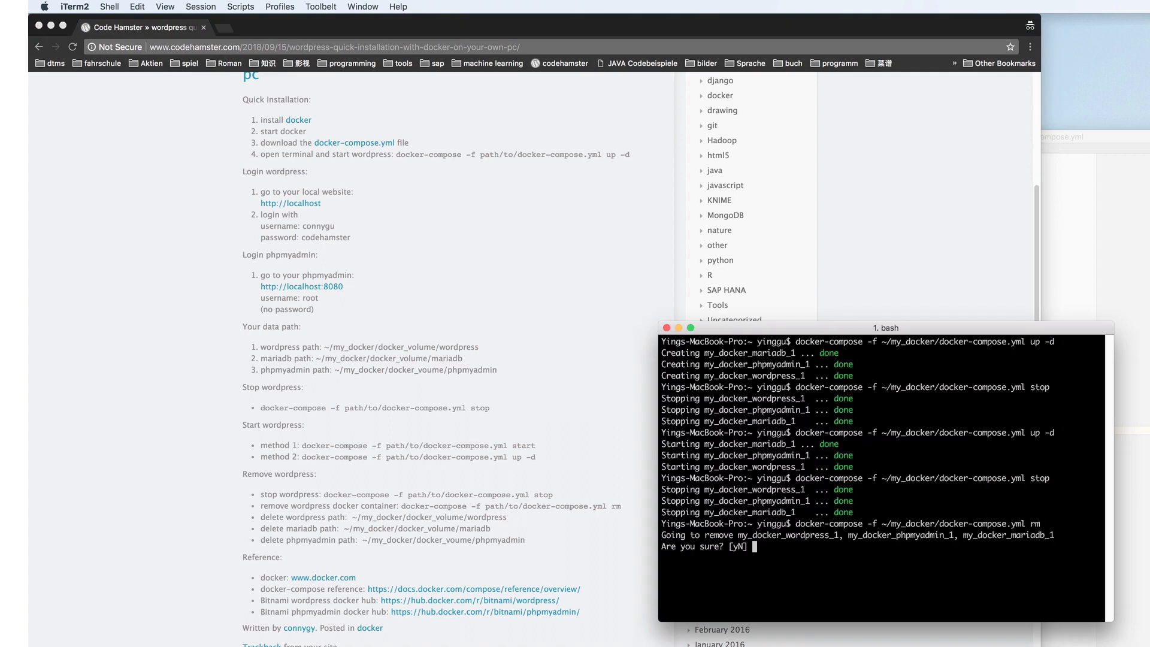
text(y)
key(Return)
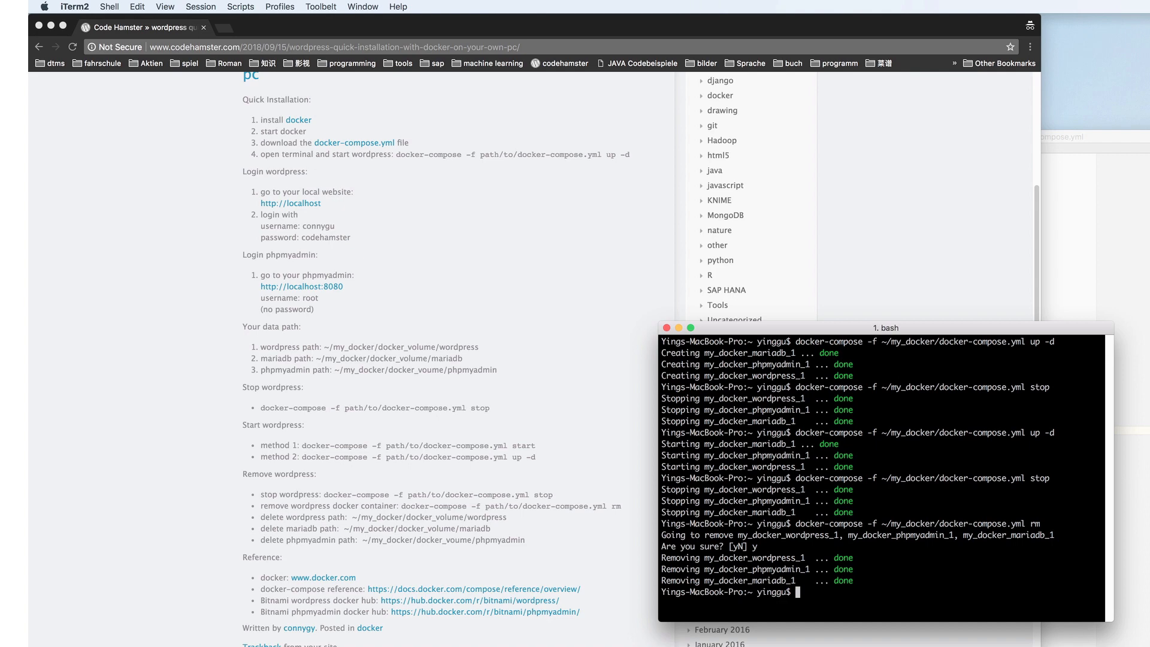
key(super+Tab)
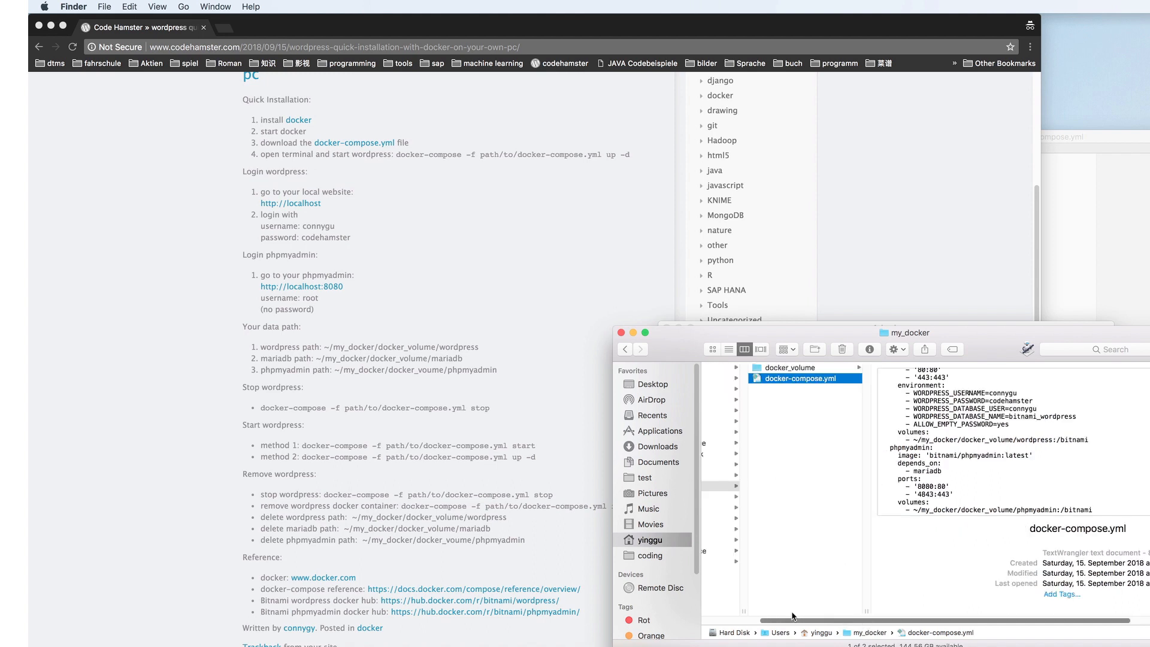
scroll(867, 539, left, 3)
Step: Inspect docker_volume's mariadb, phpmyadmin and wordpress data folders in Finder
click(842, 368)
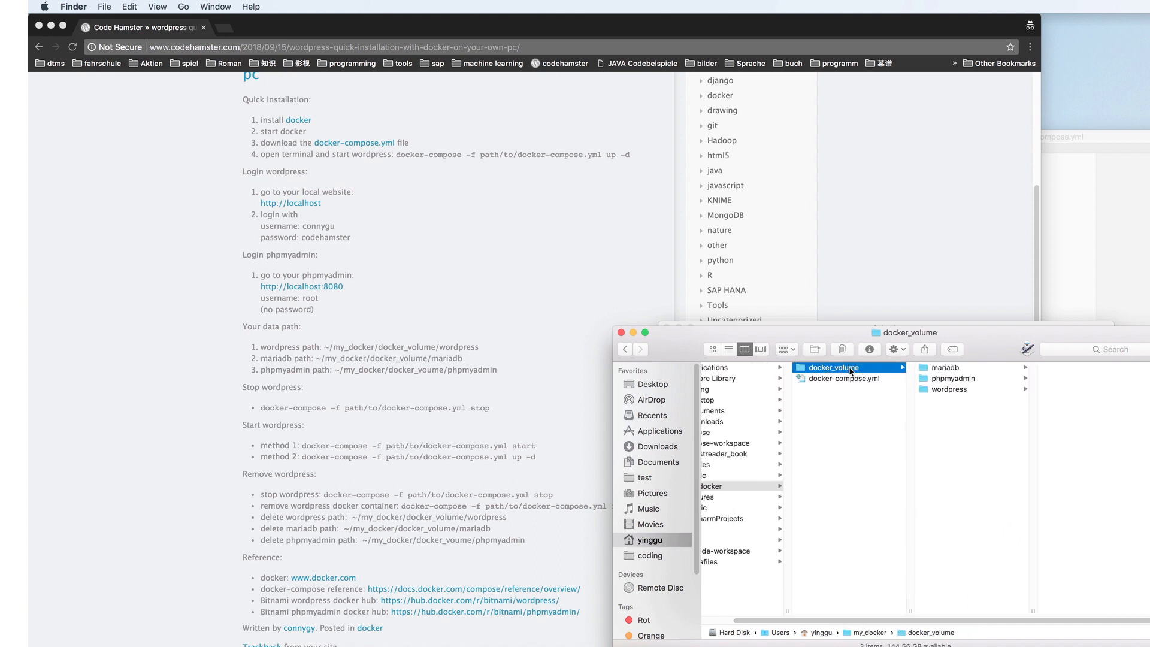
click(946, 368)
click(953, 378)
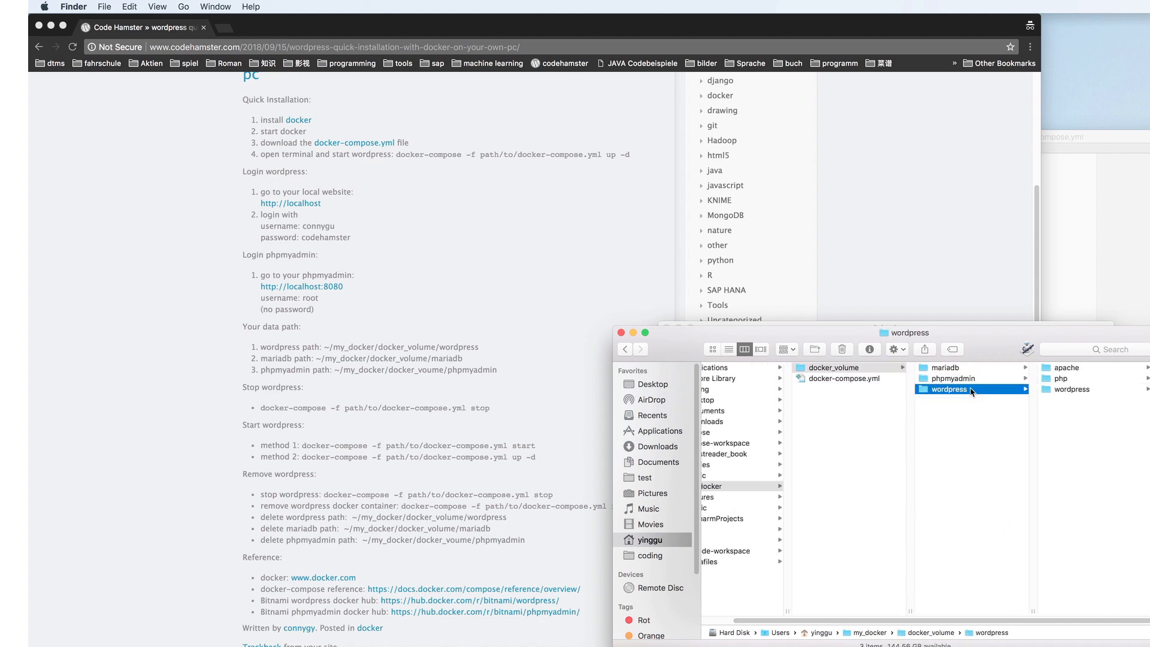
click(855, 368)
Step: Move docker_volume to the Trash, leaving only docker-compose.yml in my_docker
click(834, 369)
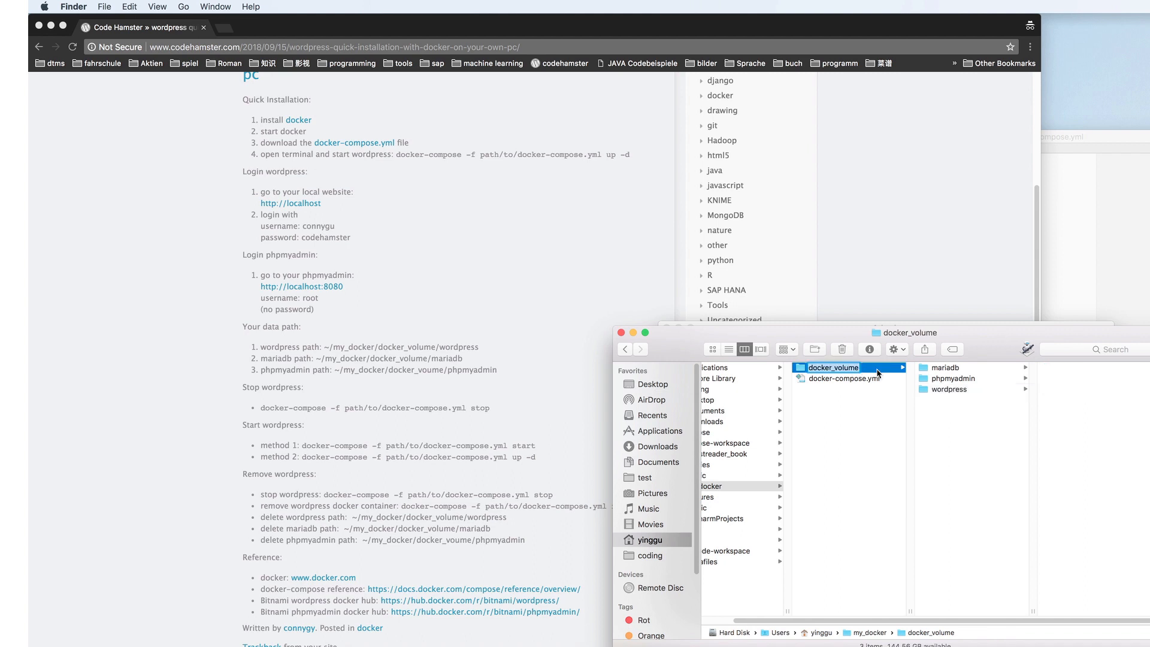
key(super+BackSpace)
click(847, 410)
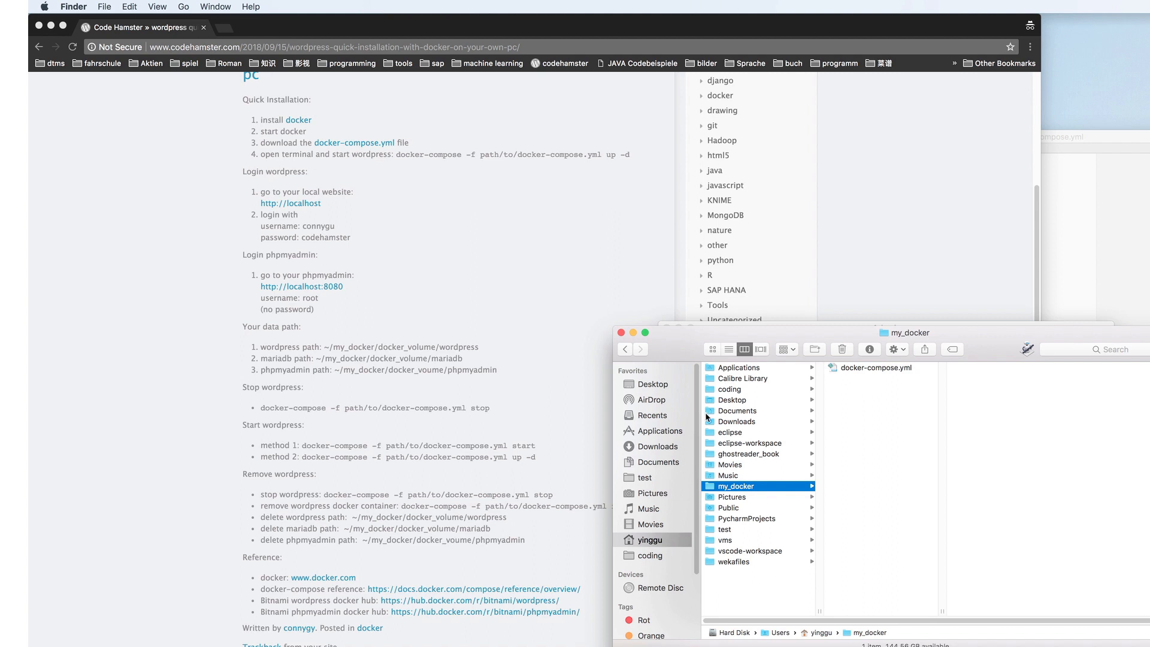
scroll(546, 454, down, 3)
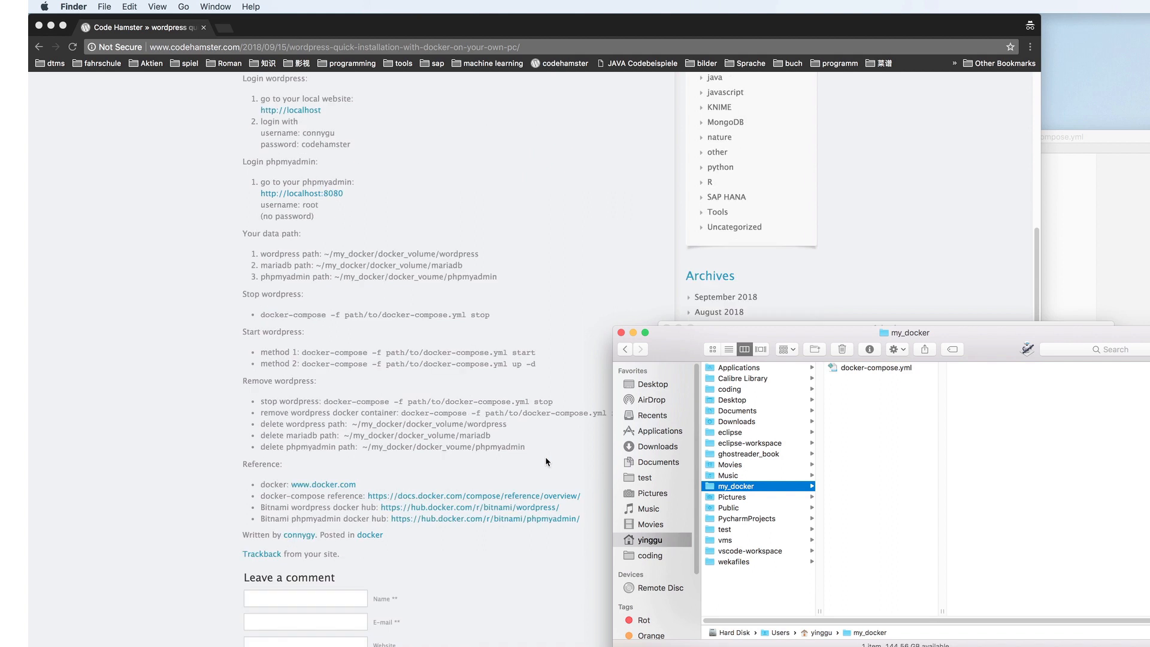